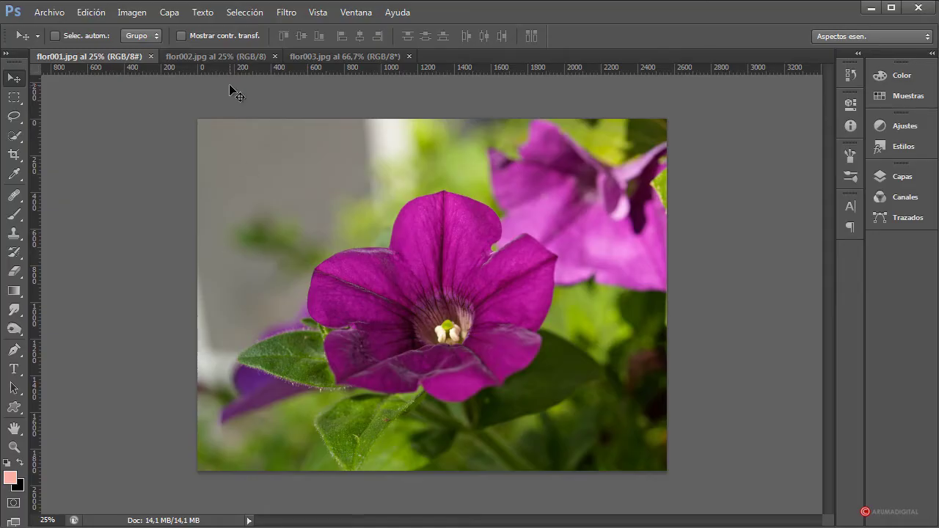
pyautogui.click(211, 57)
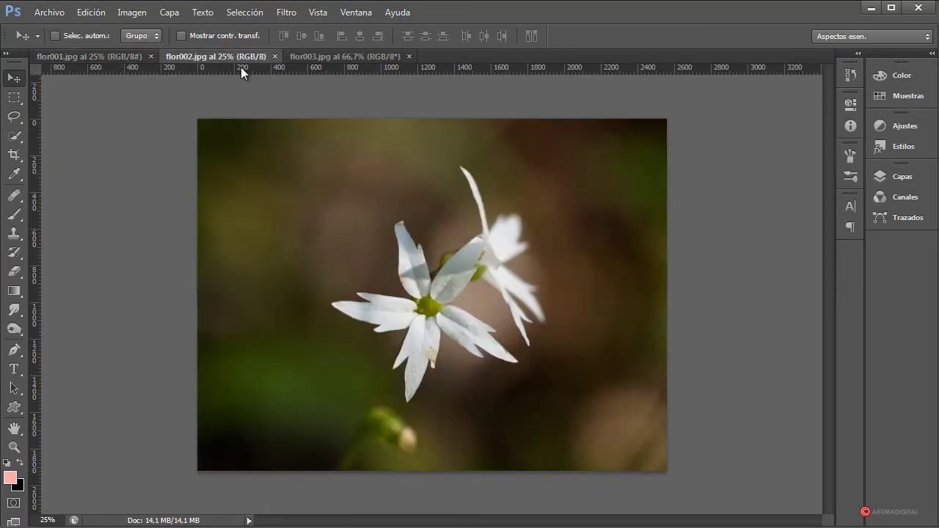
pyautogui.click(310, 56)
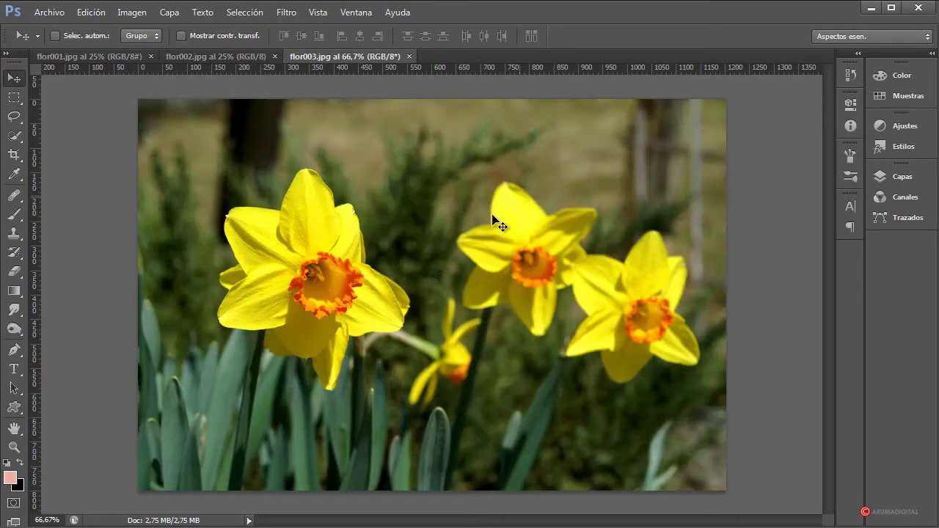
pyautogui.click(208, 57)
pyautogui.click(91, 58)
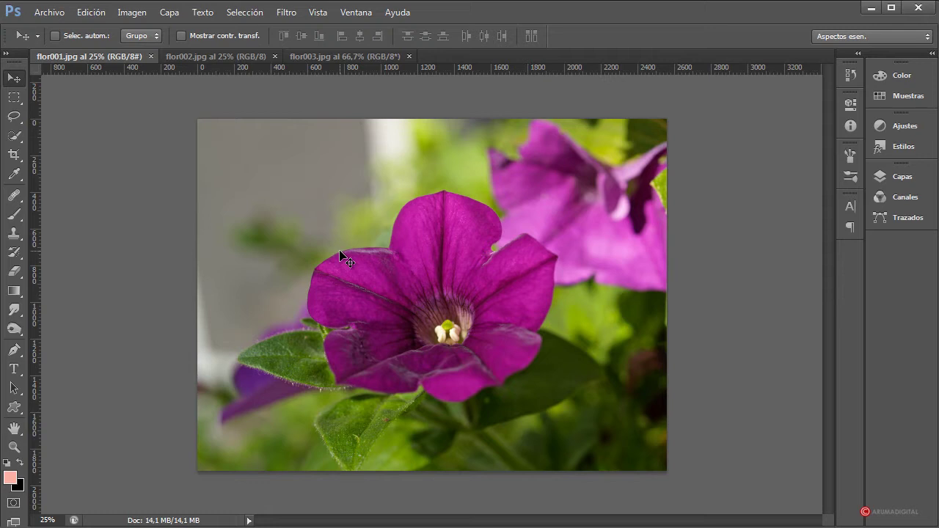
# Create a new blank white 500 × 500 pixel document, Sin título-1
pyautogui.click(39, 18)
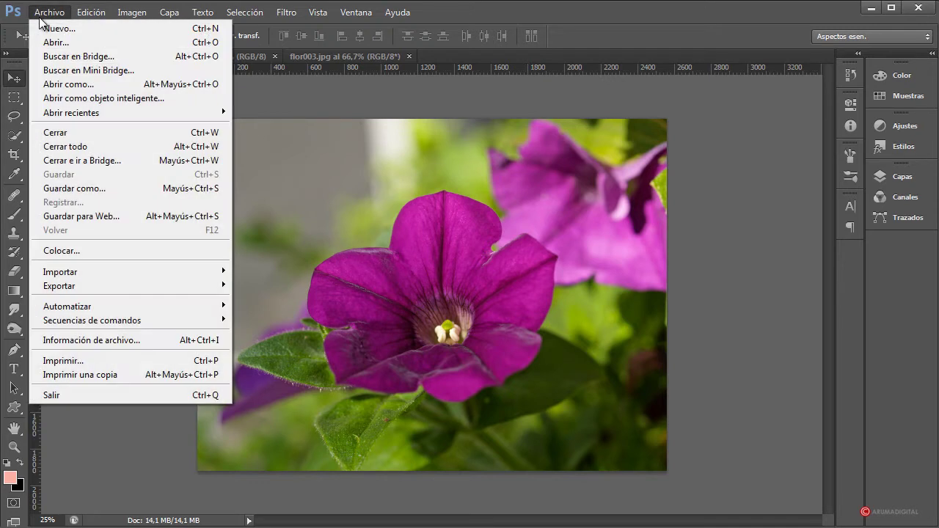
pyautogui.click(59, 28)
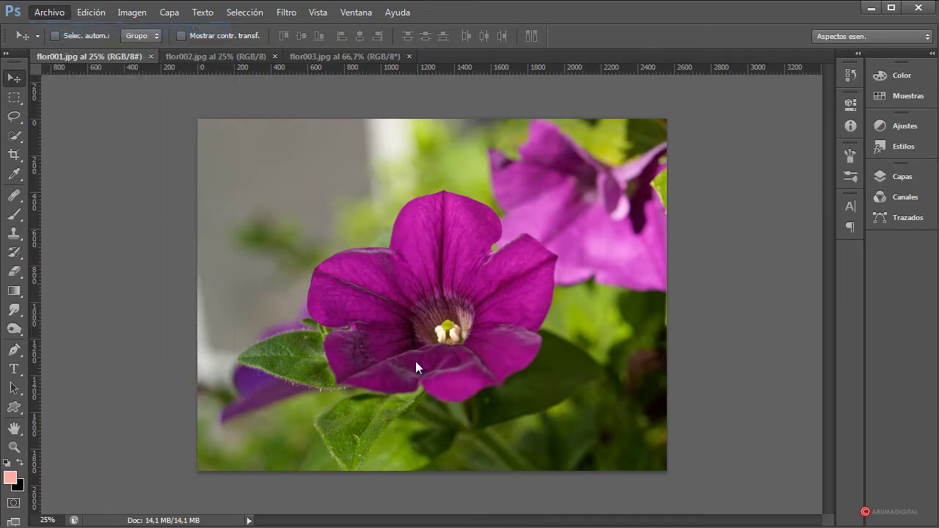
pyautogui.doubleClick(407, 222)
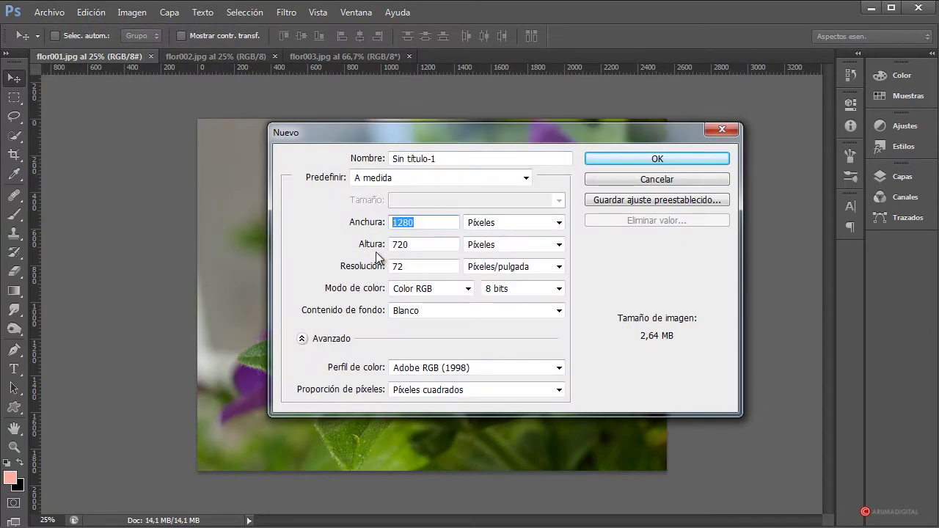
pyautogui.write('500')
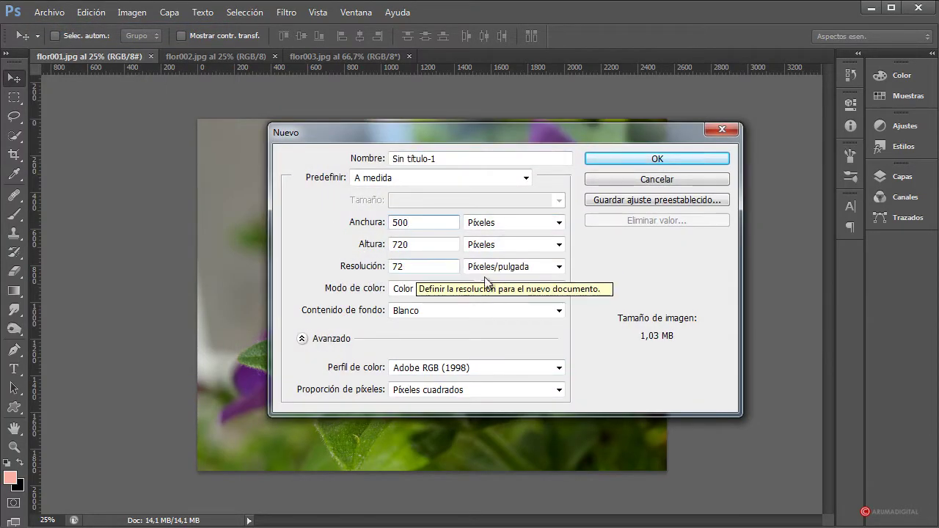
pyautogui.press('Tab')
pyautogui.write('5')
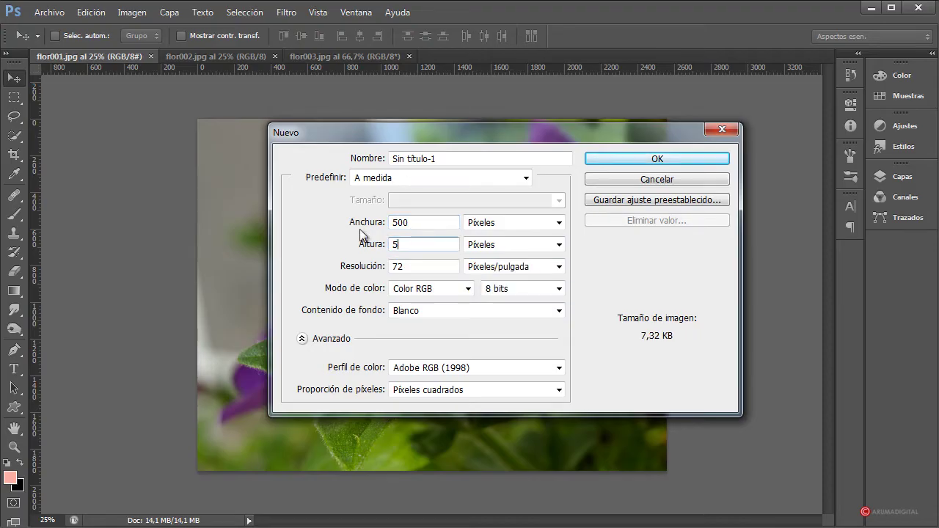
pyautogui.write('00')
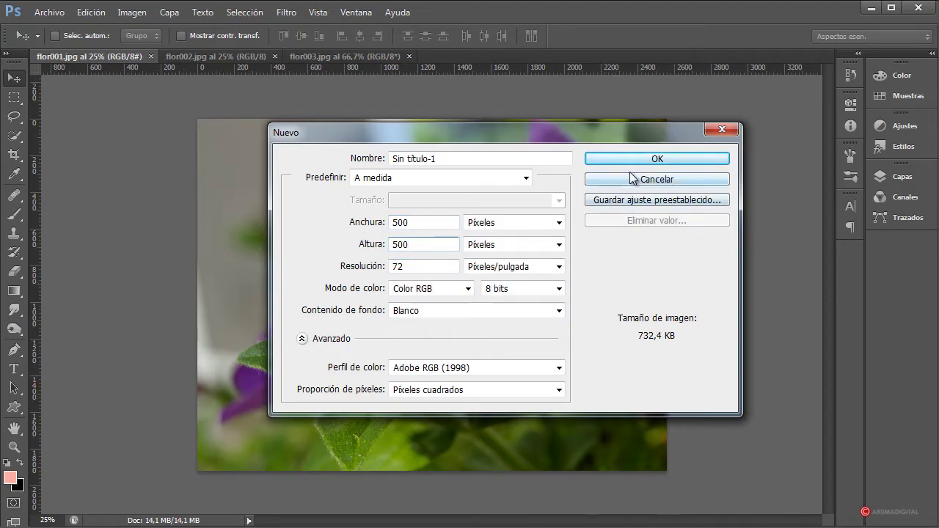
pyautogui.click(638, 160)
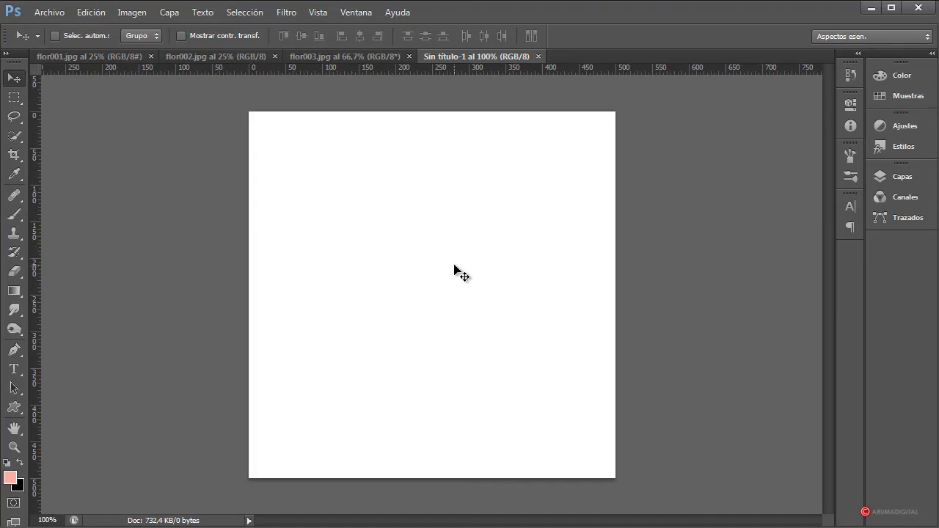
# Convert the Fondo background into an ordinary layer named Capa 0, then return to flor001.jpg
pyautogui.click(884, 179)
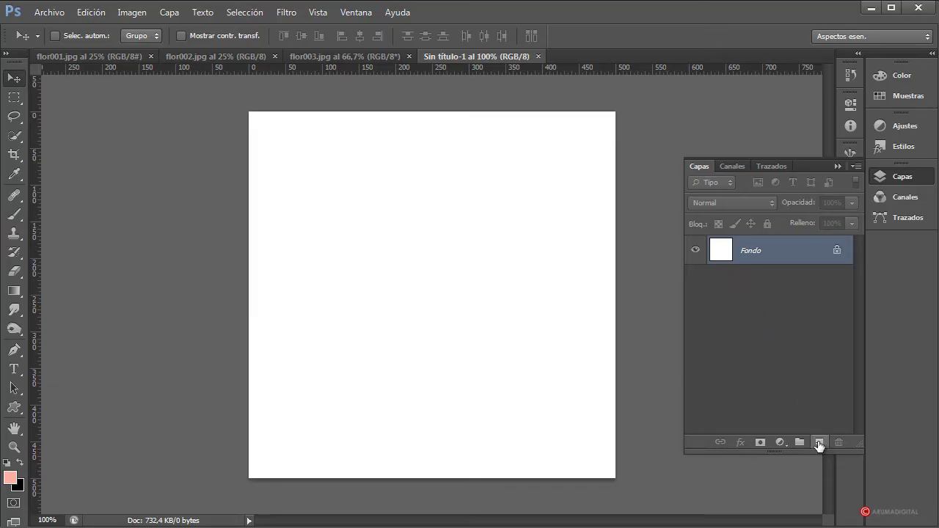
pyautogui.doubleClick(787, 255)
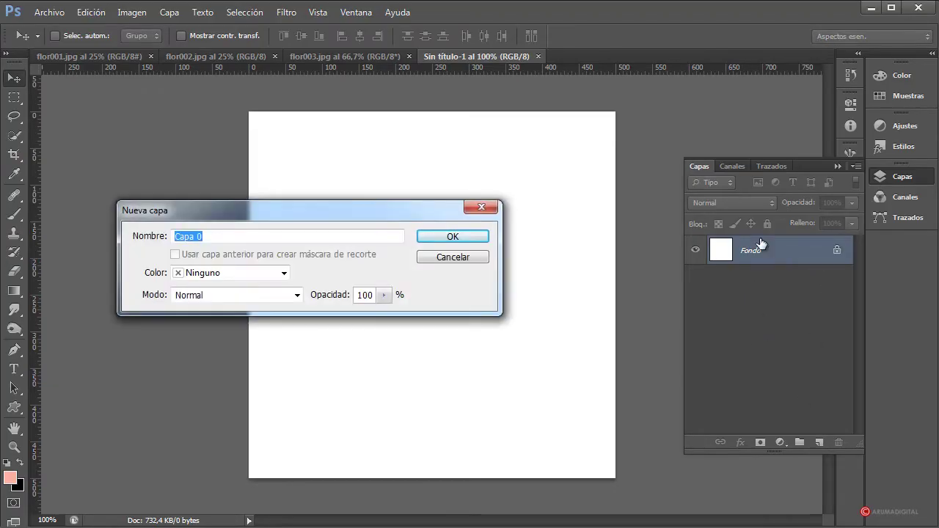
pyautogui.click(475, 240)
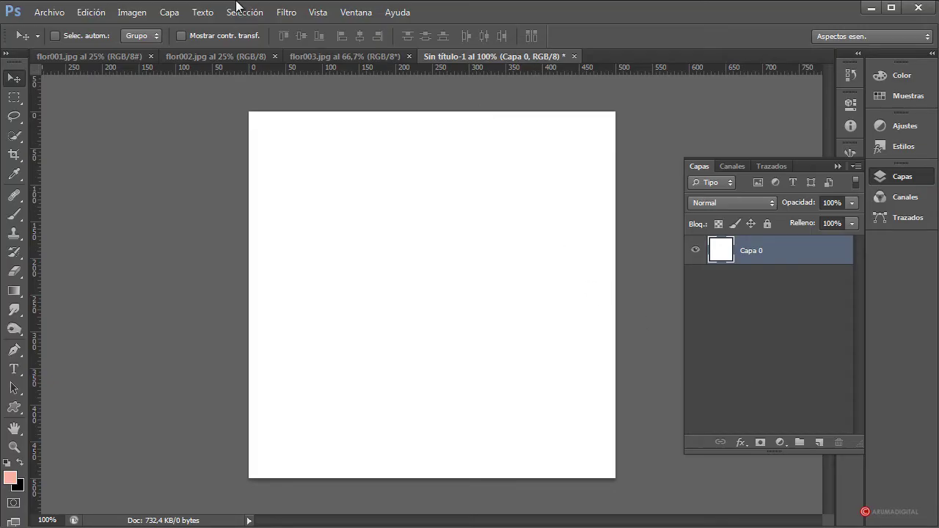
pyautogui.click(94, 55)
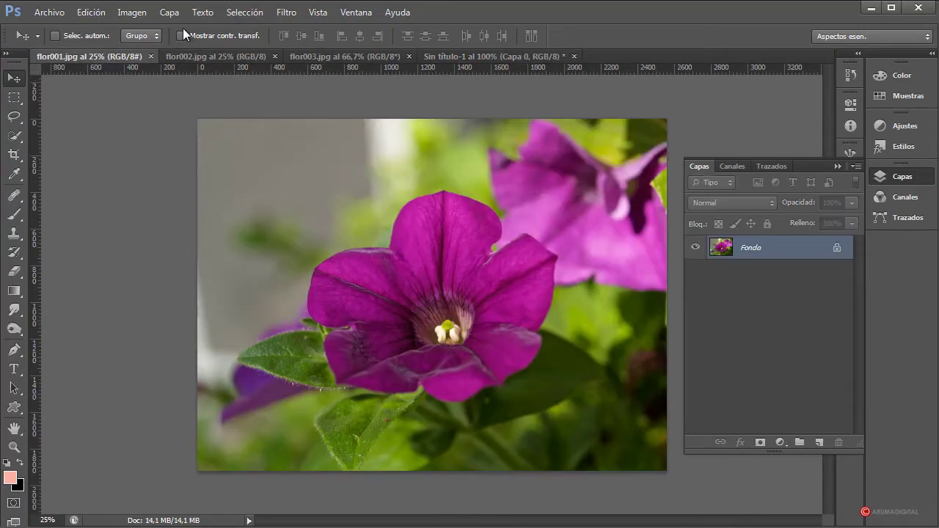
# Select the whole petunia photo and paste it into Sin título-1 as a new layer
pyautogui.click(237, 13)
pyautogui.click(238, 25)
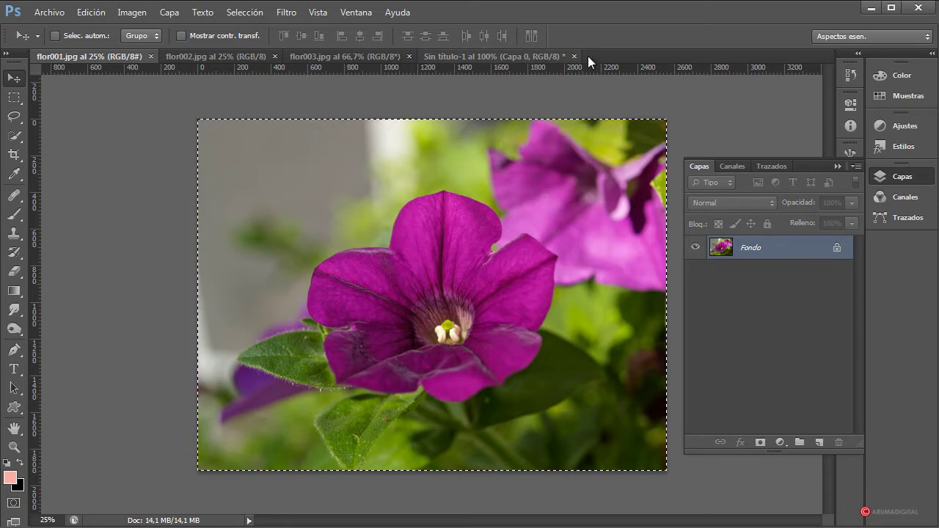
pyautogui.click(492, 56)
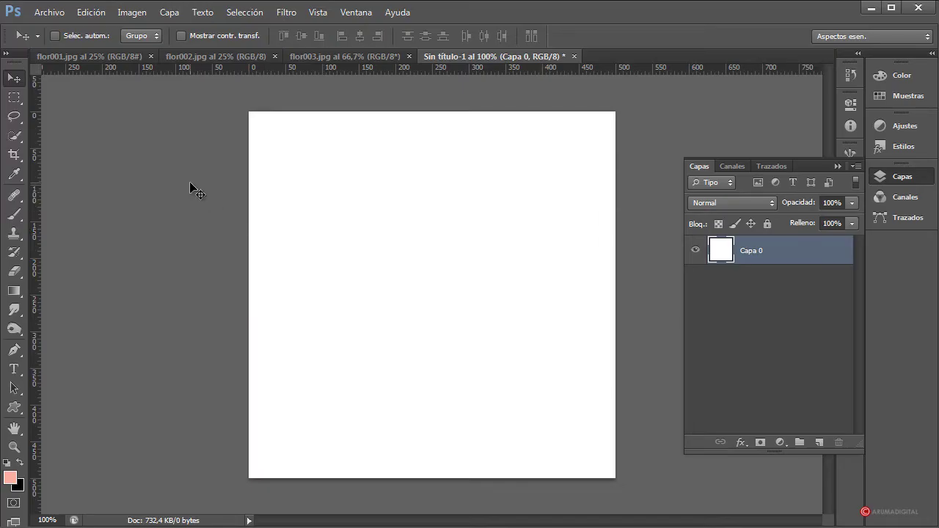
pyautogui.hotkey('ctrl', 'v')
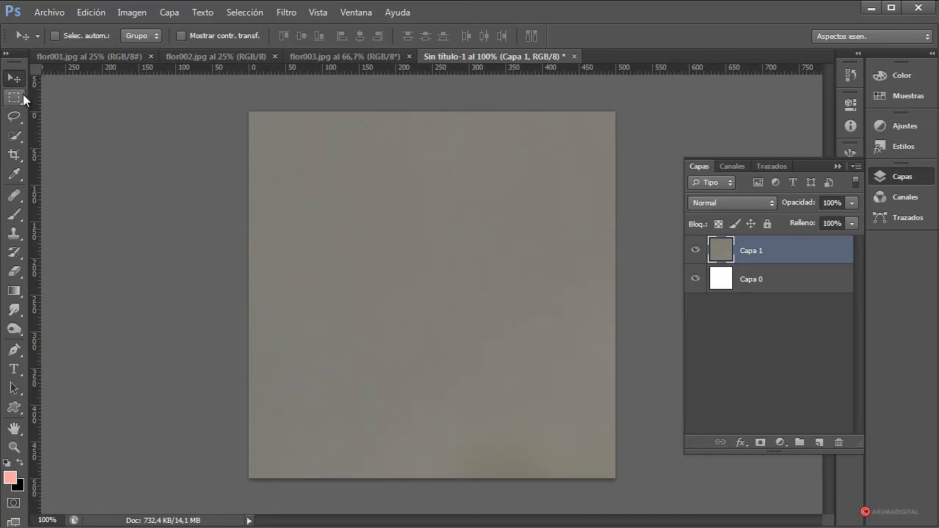
# Free-transform the petunia layer to 25% width and centre it on the canvas
pyautogui.click(22, 99)
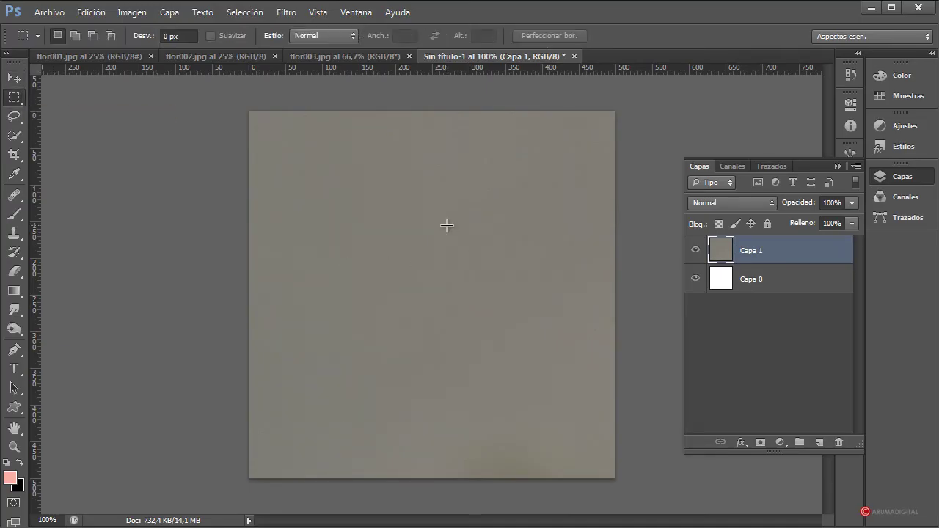
pyautogui.rightClick(446, 225)
pyautogui.click(493, 358)
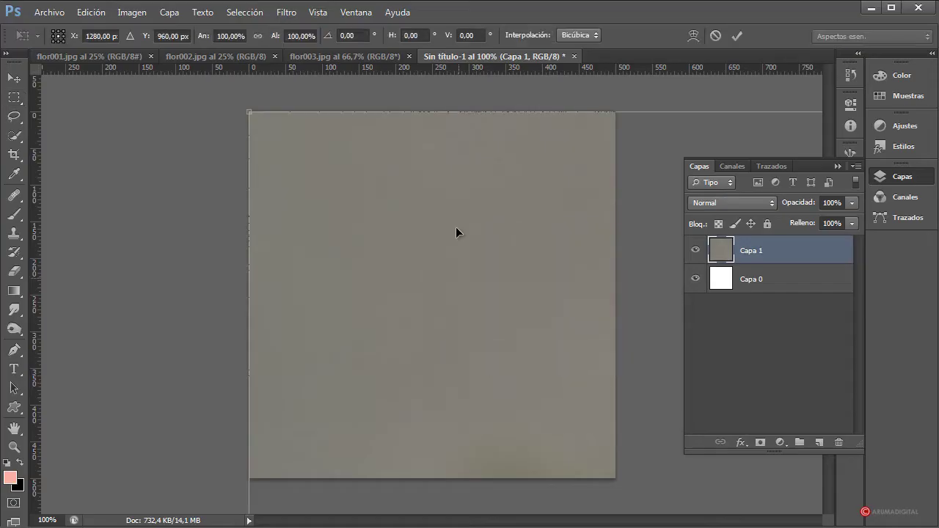
pyautogui.click(229, 35)
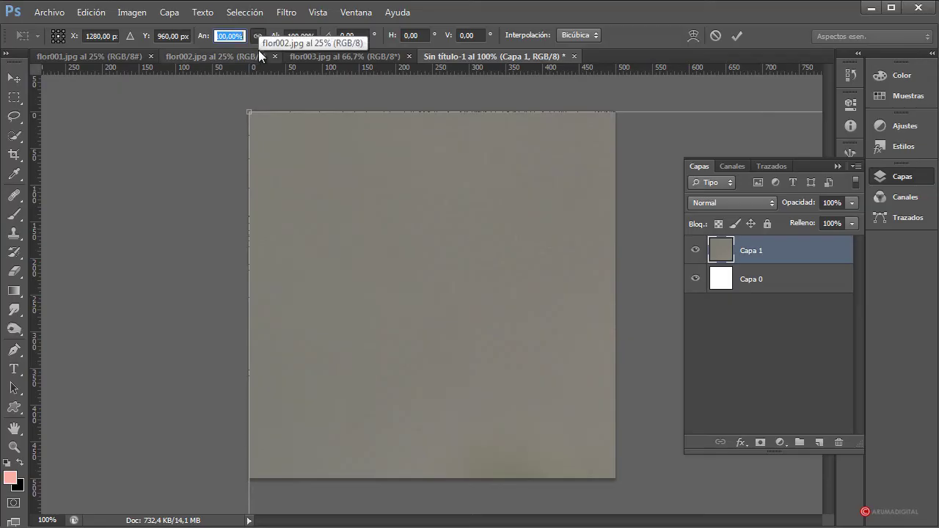
pyautogui.write('70')
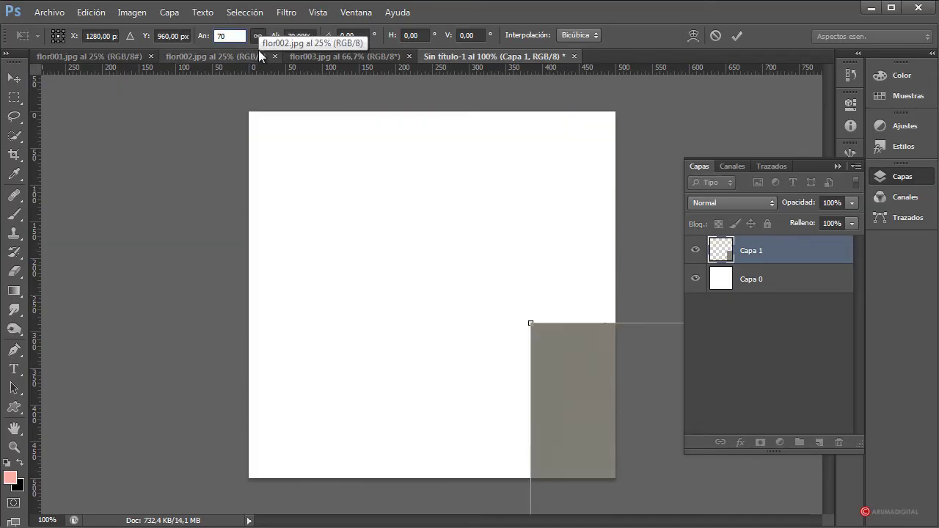
pyautogui.moveTo(616, 366)
pyautogui.mouseDown()
pyautogui.moveTo(363, 264)
pyautogui.moveTo(555, 388)
pyautogui.moveTo(405, 269)
pyautogui.moveTo(533, 330)
pyautogui.moveTo(517, 290)
pyautogui.moveTo(496, 348)
pyautogui.moveTo(497, 331)
pyautogui.mouseUp()
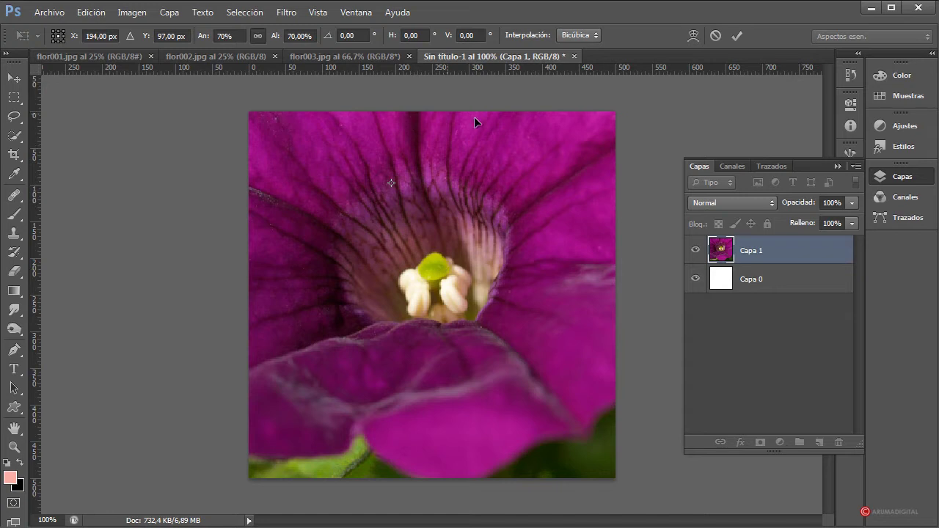
pyautogui.click(235, 36)
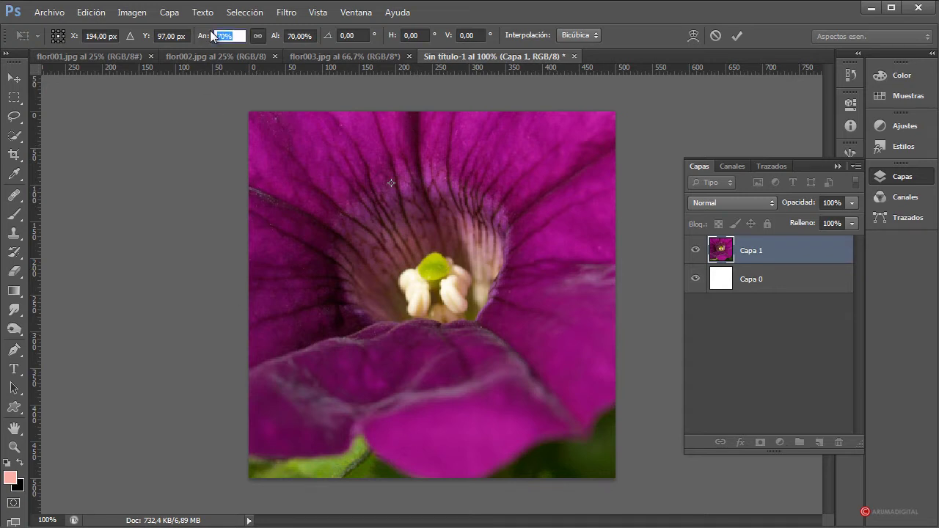
pyautogui.write('25')
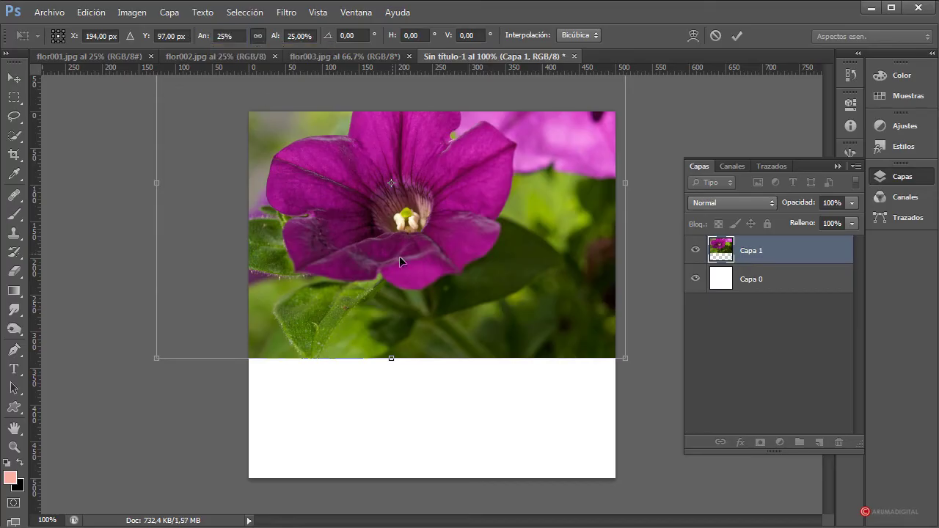
pyautogui.moveTo(393, 252)
pyautogui.mouseDown()
pyautogui.moveTo(429, 357)
pyautogui.moveTo(425, 336)
pyautogui.mouseUp()
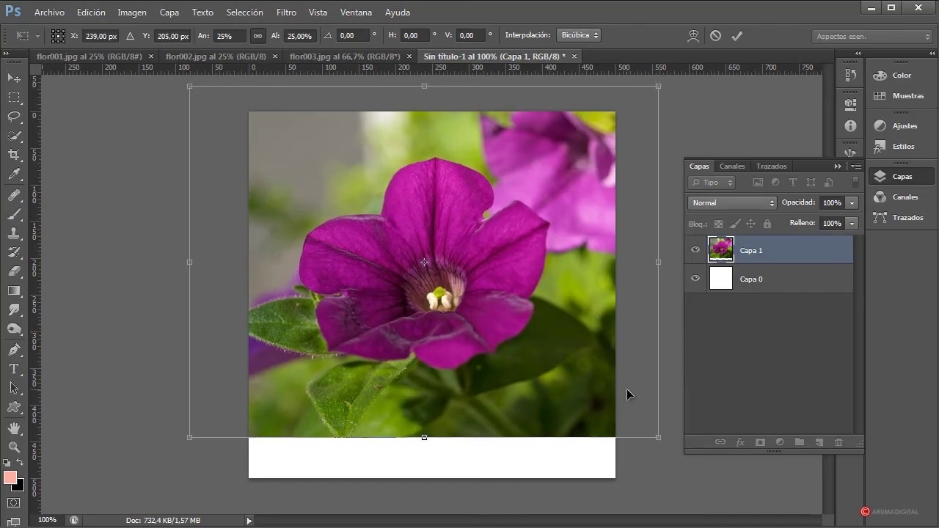
pyautogui.press('Return')
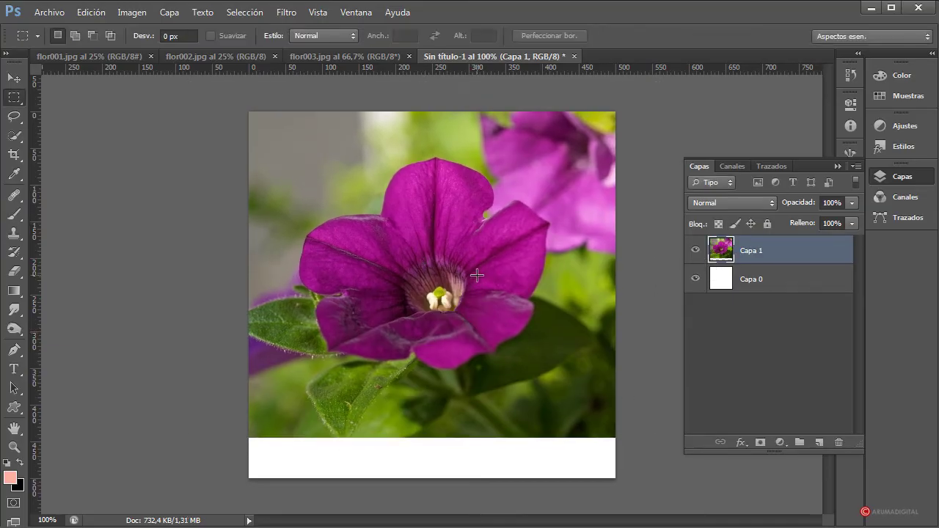
# Select the whole white-flower photo flor002 and paste it into Sin título-1 as Capa 2
pyautogui.click(234, 53)
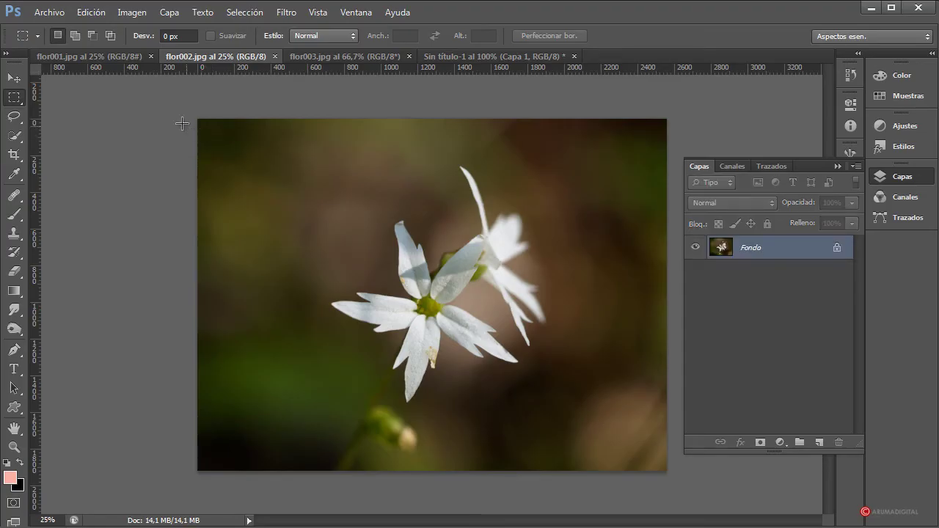
pyautogui.click(235, 14)
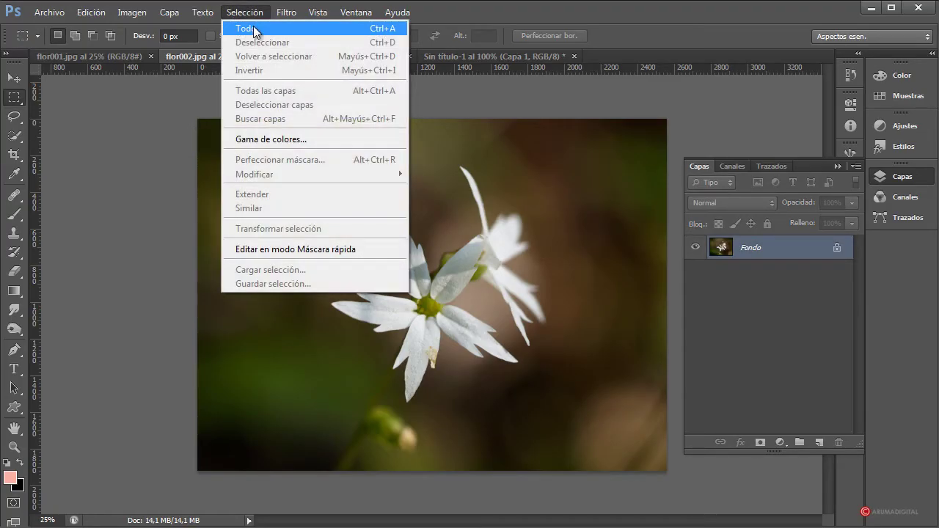
pyautogui.click(247, 29)
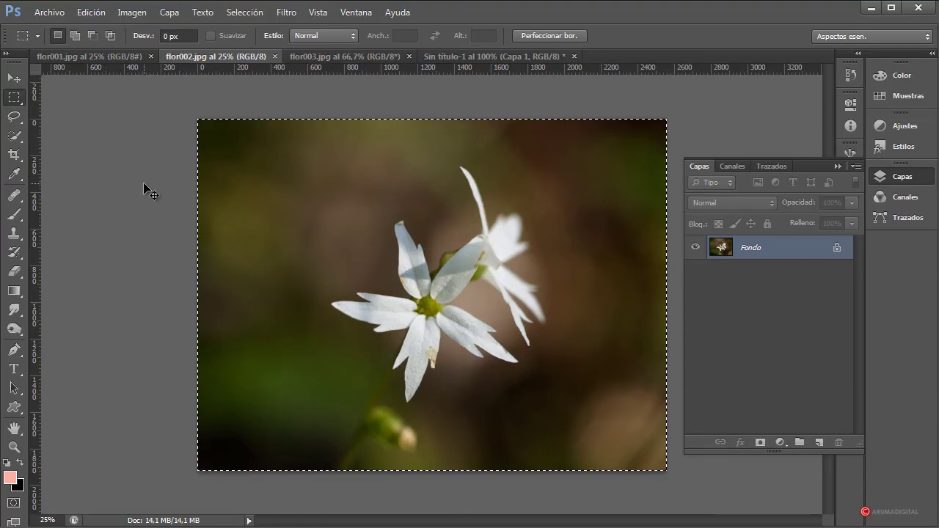
pyautogui.click(473, 55)
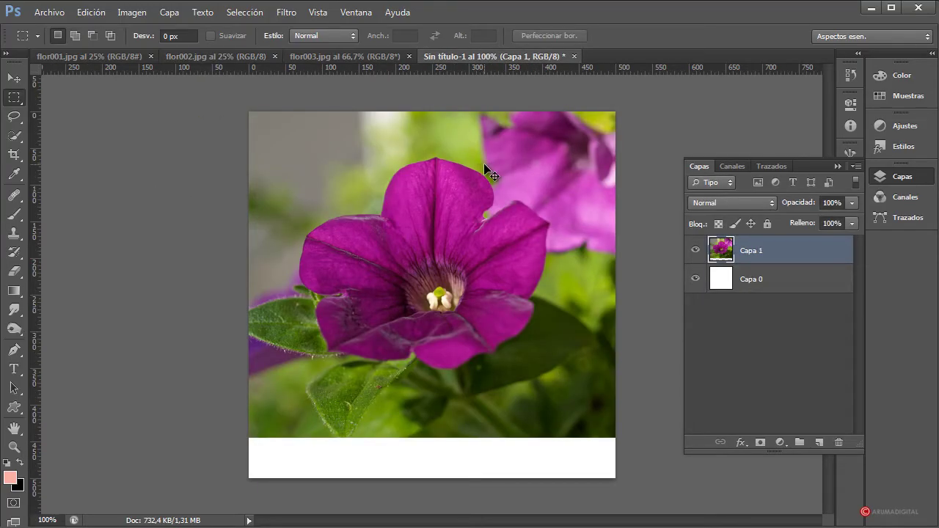
pyautogui.hotkey('ctrl', 'v')
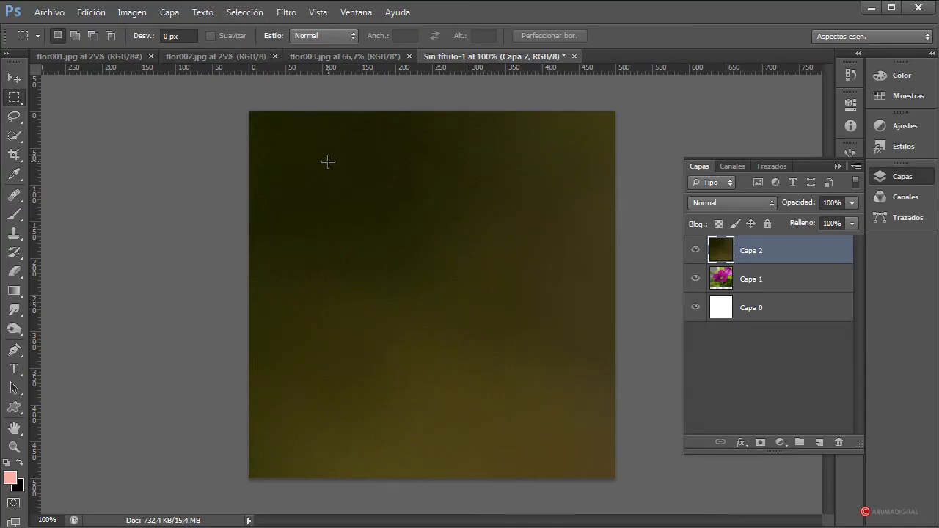
# Free-transform the white-flower layer down to about 32% and position it over the canvas
pyautogui.rightClick(327, 161)
pyautogui.click(378, 300)
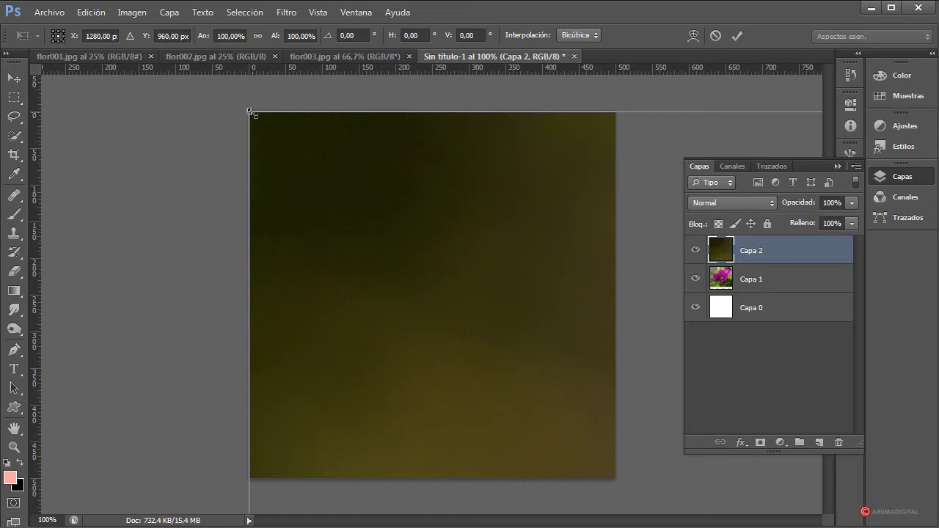
pyautogui.moveTo(251, 113)
pyautogui.mouseDown()
pyautogui.moveTo(569, 362)
pyautogui.moveTo(487, 355)
pyautogui.moveTo(576, 352)
pyautogui.mouseUp()
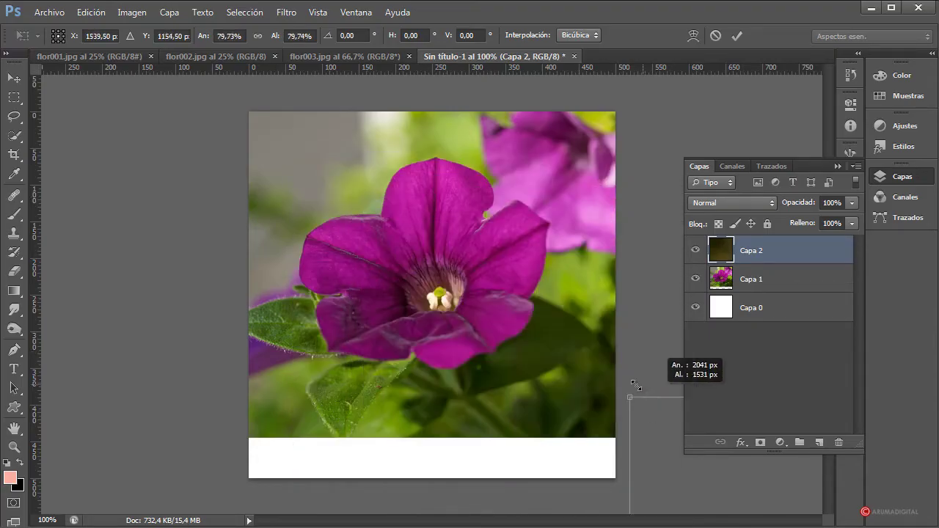
pyautogui.moveTo(348, 189); pyautogui.dragTo(515, 312)
pyautogui.moveTo(589, 395); pyautogui.dragTo(266, 162)
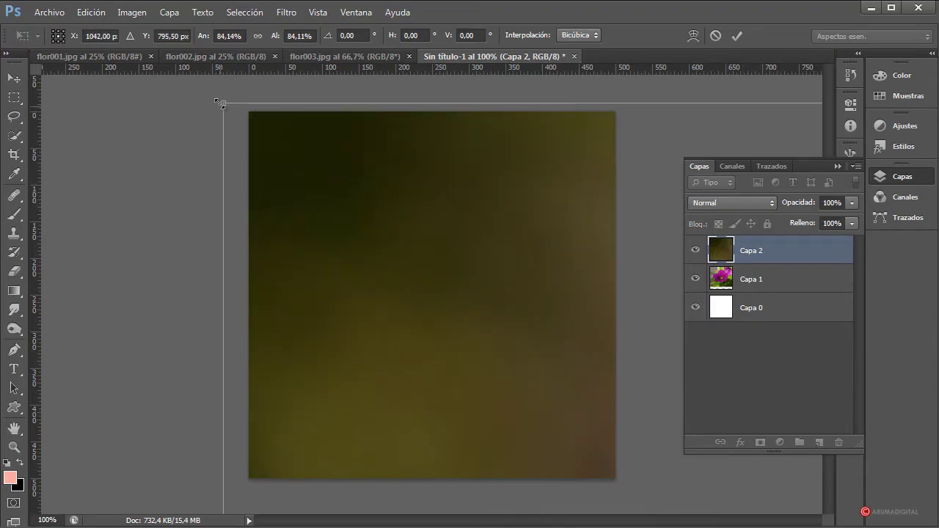
pyautogui.moveTo(233, 108)
pyautogui.mouseDown()
pyautogui.moveTo(590, 377)
pyautogui.moveTo(238, 111)
pyautogui.moveTo(557, 352)
pyautogui.moveTo(183, 111)
pyautogui.moveTo(430, 293)
pyautogui.mouseUp()
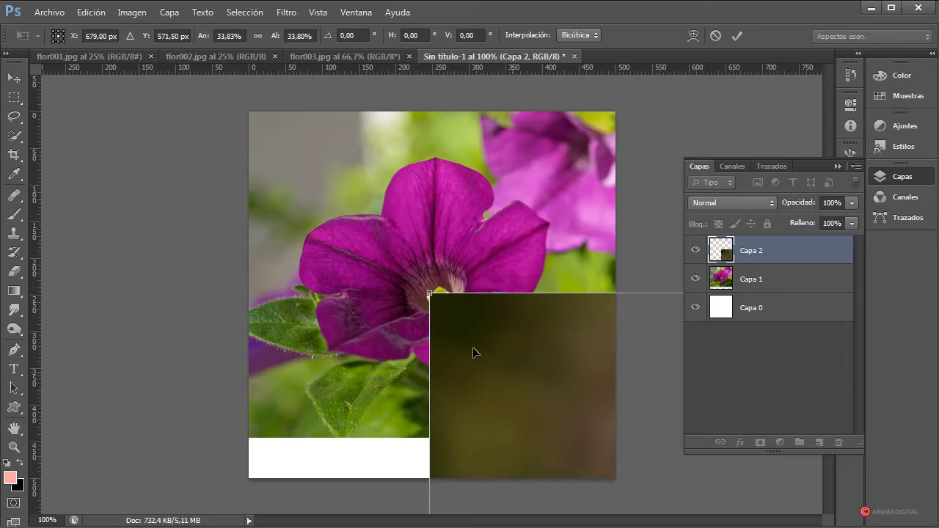
pyautogui.moveTo(504, 366); pyautogui.dragTo(234, 169)
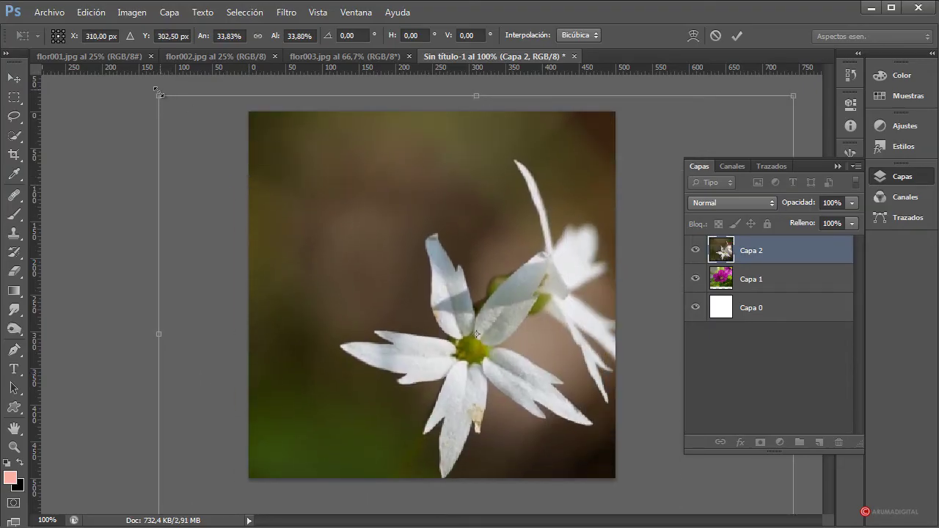
pyautogui.moveTo(157, 93)
pyautogui.mouseDown()
pyautogui.moveTo(256, 169)
pyautogui.moveTo(195, 121)
pyautogui.mouseUp()
pyautogui.moveTo(384, 308); pyautogui.dragTo(462, 179)
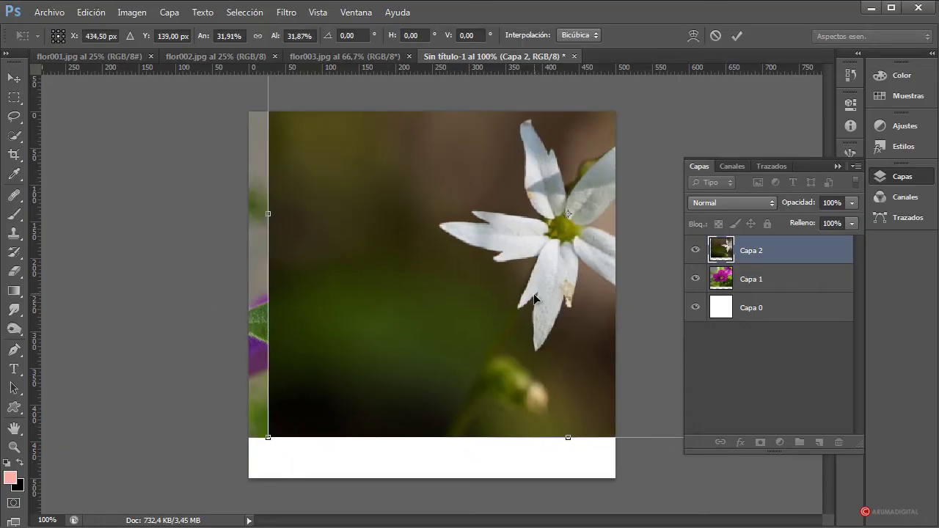
pyautogui.moveTo(533, 297); pyautogui.dragTo(399, 337)
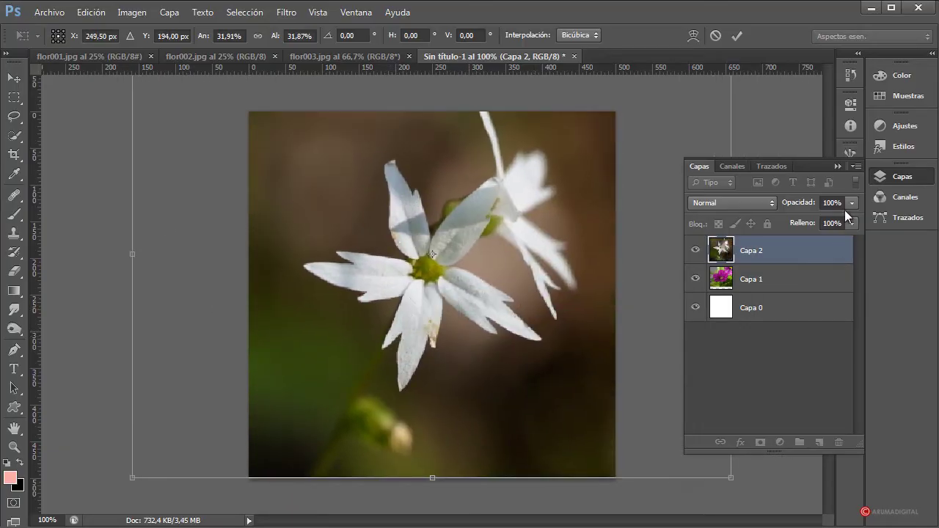
# Lower Capa 2's opacity to align it, commit the transform, then restore 100% opacity
pyautogui.click(852, 203)
pyautogui.moveTo(818, 219); pyautogui.dragTo(812, 218)
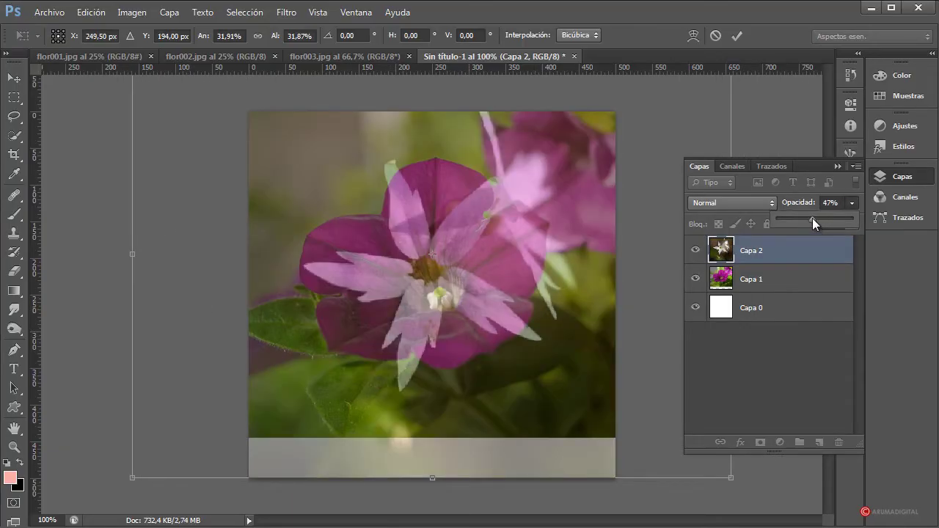
pyautogui.moveTo(459, 286); pyautogui.dragTo(474, 307)
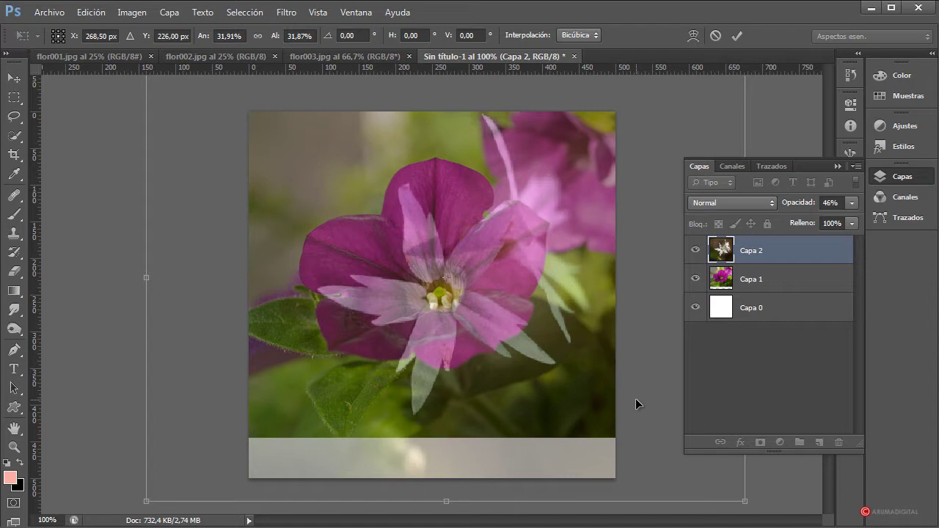
pyautogui.press('Return')
pyautogui.press('m')
pyautogui.click(851, 203)
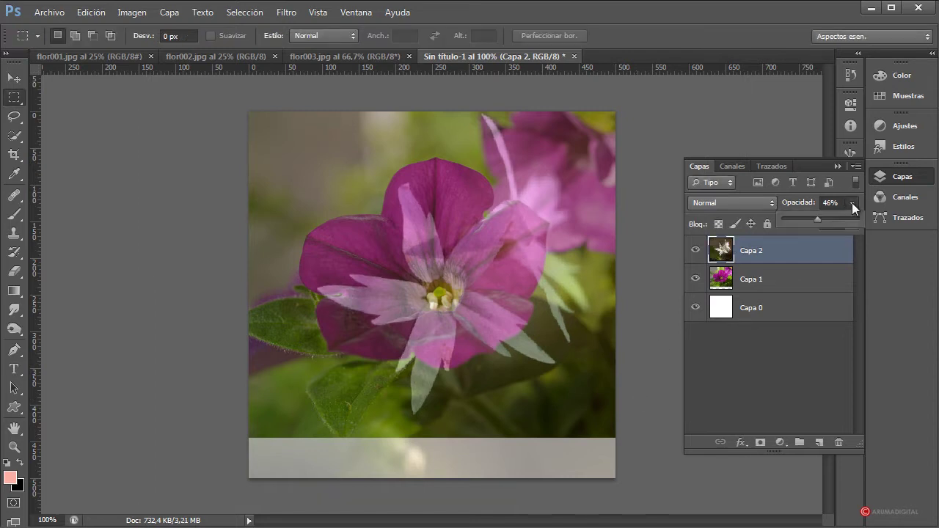
pyautogui.moveTo(818, 219); pyautogui.dragTo(874, 228)
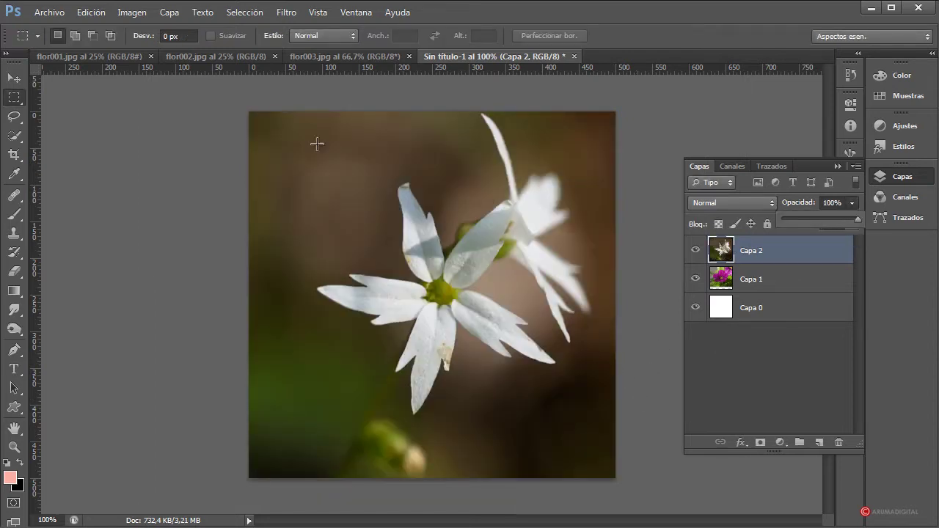
# Bring up the yellow daffodil photo flor003.jpg
pyautogui.click(298, 58)
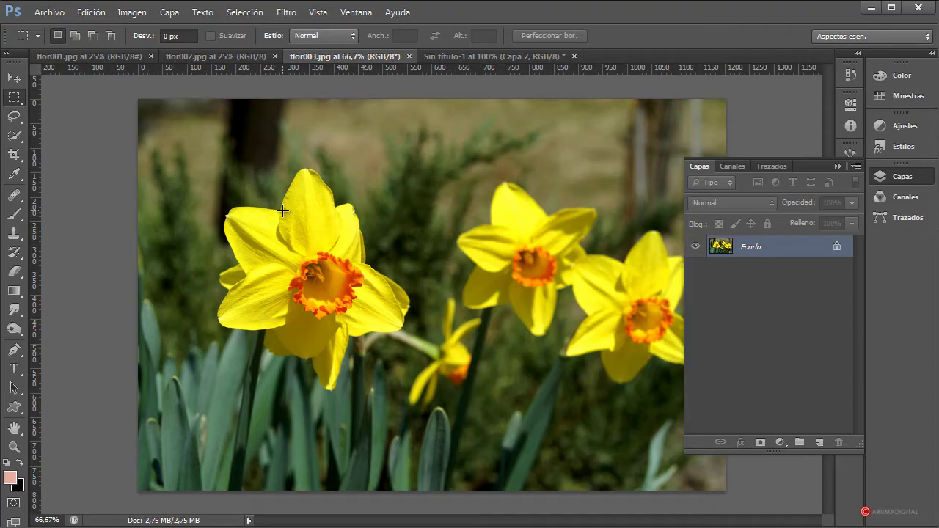
# Quick-select the front daffodil's top, left and lower petals in flor003.jpg
pyautogui.click(20, 138)
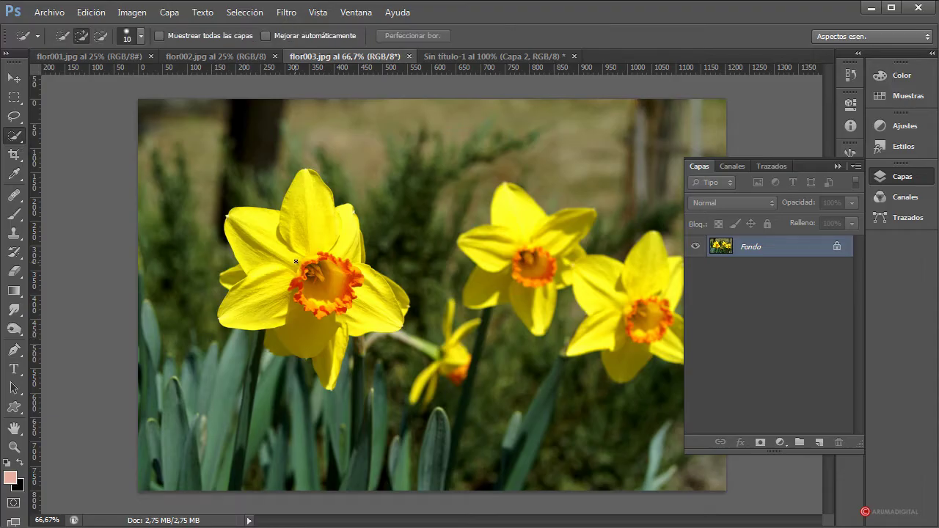
pyautogui.moveTo(303, 255); pyautogui.dragTo(309, 201)
pyautogui.moveTo(299, 235)
pyautogui.mouseDown()
pyautogui.moveTo(264, 289)
pyautogui.moveTo(237, 278)
pyautogui.mouseUp()
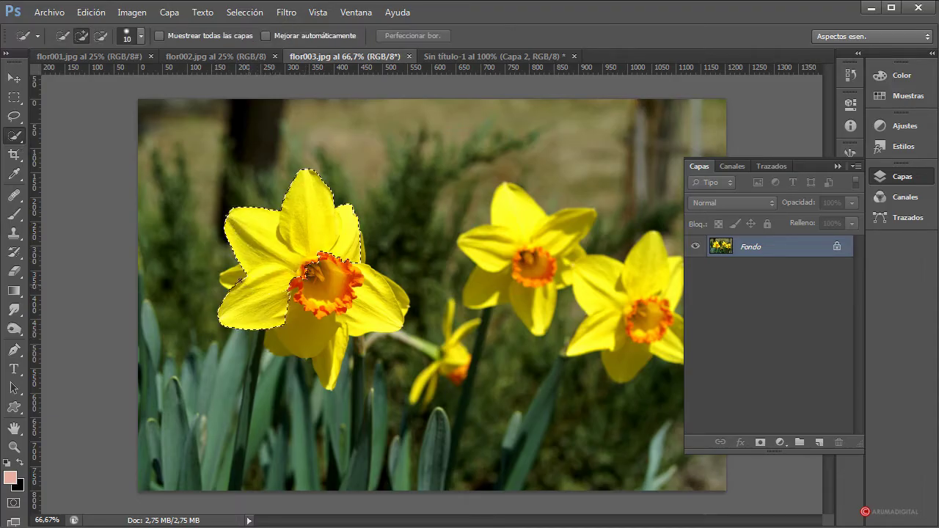
pyautogui.moveTo(287, 320)
pyautogui.mouseDown()
pyautogui.moveTo(285, 335)
pyautogui.moveTo(366, 315)
pyautogui.moveTo(370, 297)
pyautogui.mouseUp()
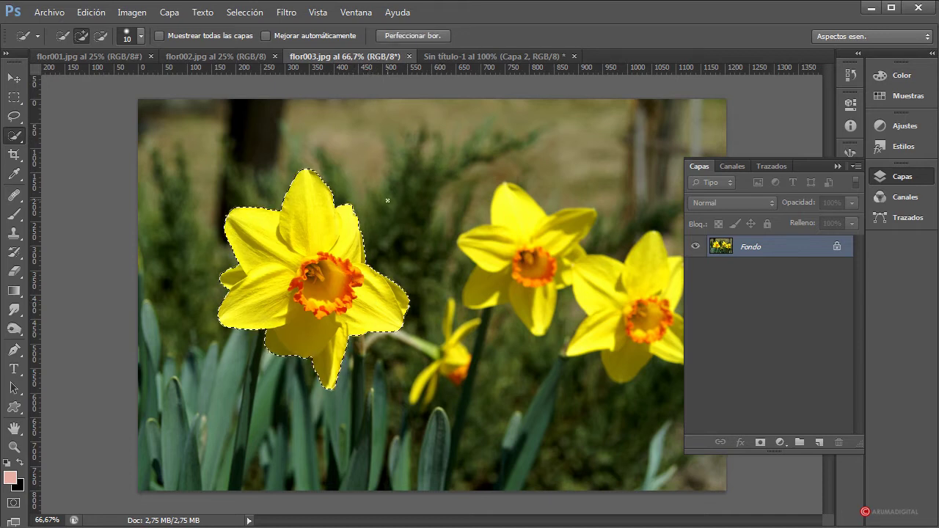
# Refine the daffodil selection edge with smoothing 19, feather 1,6 px and edge shift -55%
pyautogui.click(408, 37)
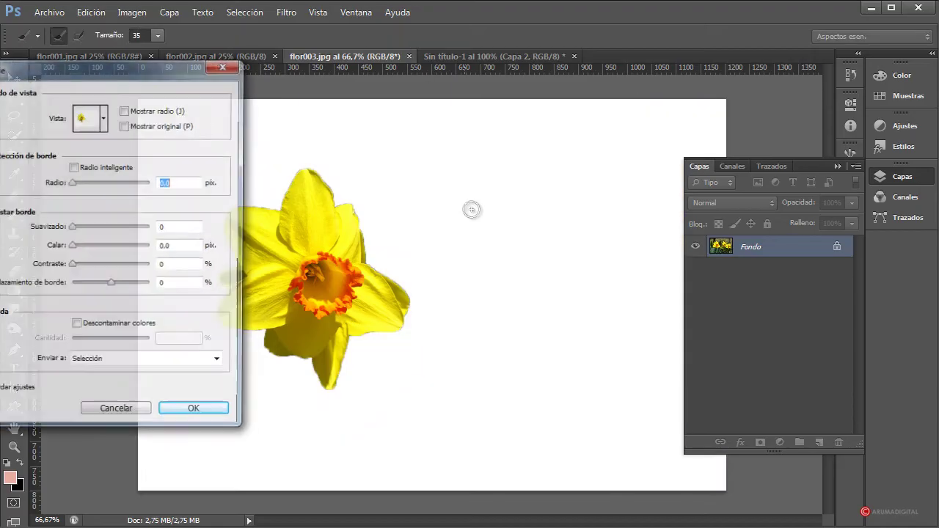
pyautogui.moveTo(156, 74)
pyautogui.mouseDown()
pyautogui.moveTo(73, 109)
pyautogui.moveTo(670, 110)
pyautogui.mouseUp()
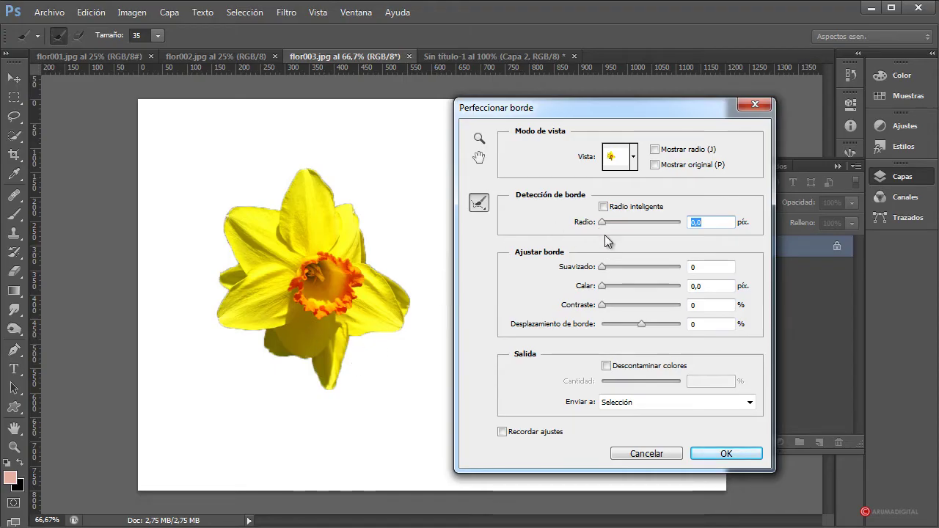
pyautogui.click(608, 266)
pyautogui.moveTo(608, 267); pyautogui.dragTo(617, 268)
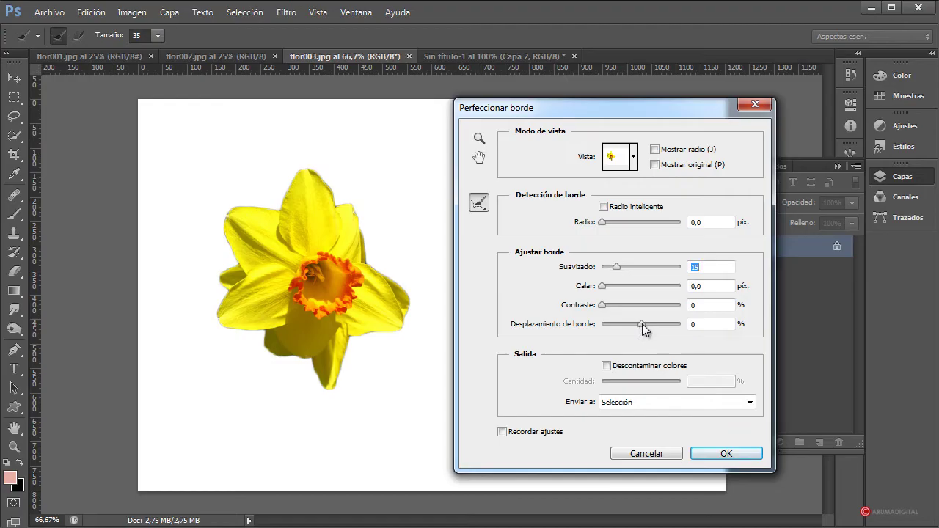
pyautogui.moveTo(642, 323); pyautogui.dragTo(619, 328)
pyautogui.moveTo(602, 287); pyautogui.dragTo(607, 294)
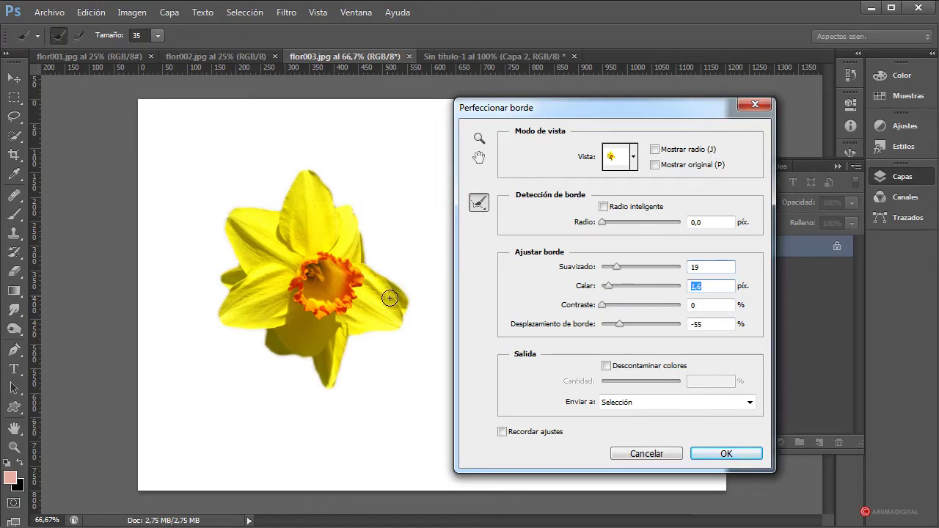
pyautogui.click(722, 455)
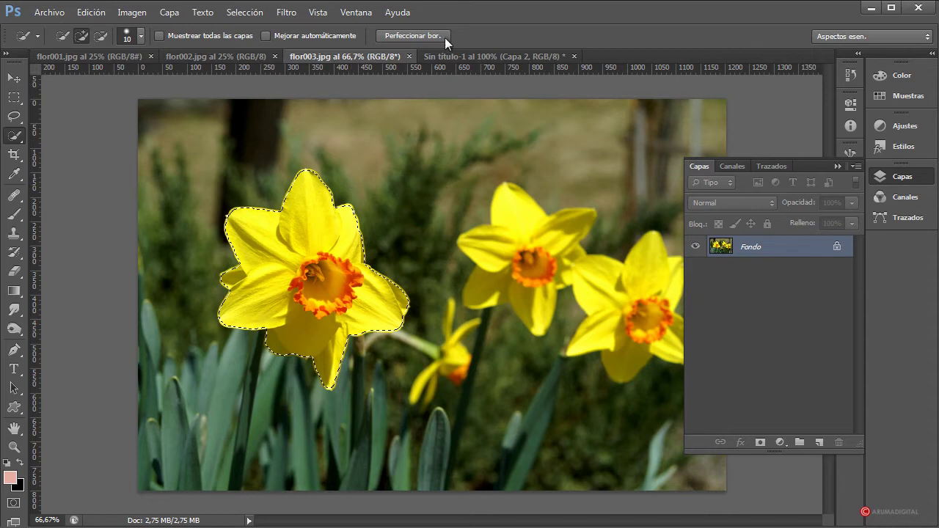
# Paste the daffodil into Sin título-1, converting its colour profile
pyautogui.click(469, 55)
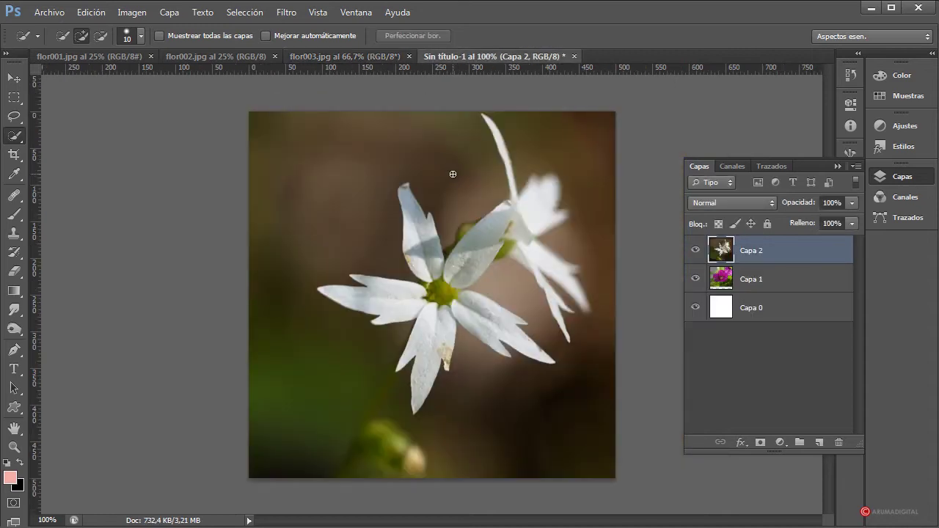
pyautogui.hotkey('ctrl', 'v')
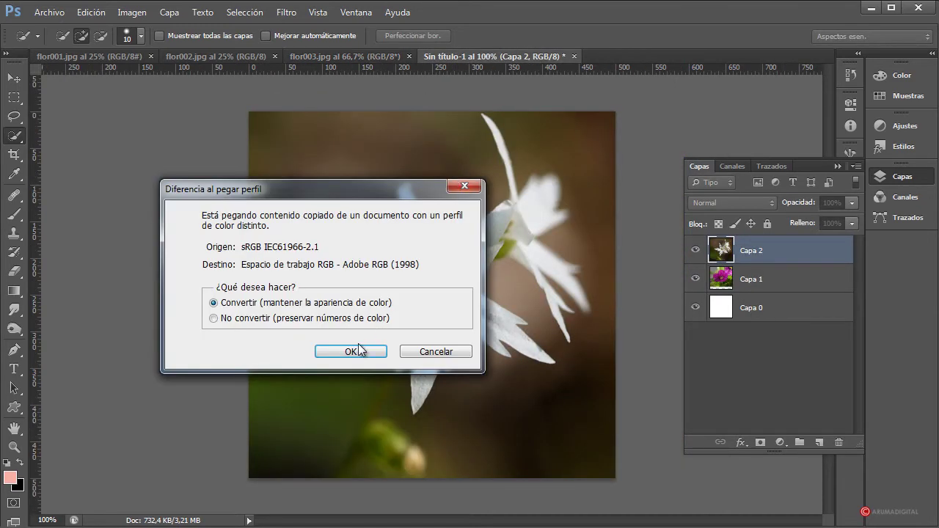
pyautogui.click(353, 351)
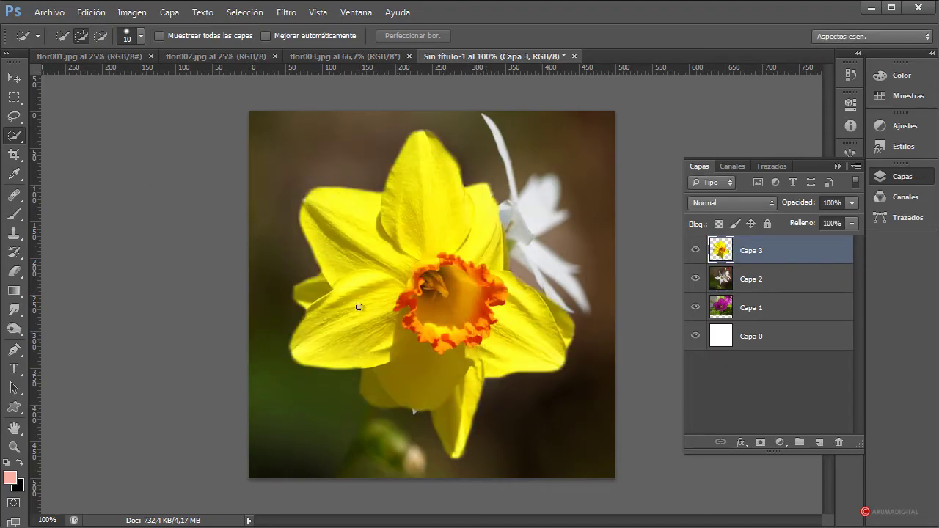
# Free-transform the daffodil layer Capa 3 to about 74% and place it over the white flower
pyautogui.click(21, 104)
pyautogui.rightClick(392, 252)
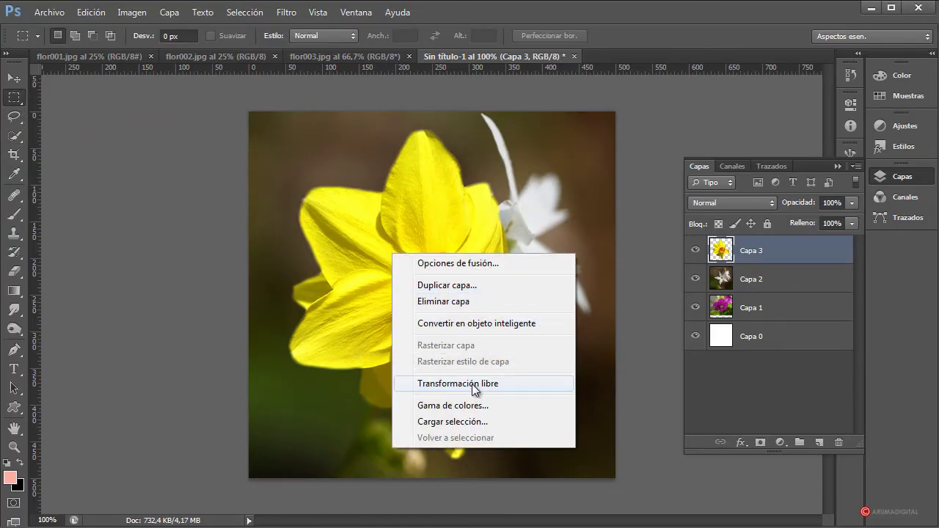
pyautogui.click(465, 383)
pyautogui.moveTo(426, 249)
pyautogui.mouseDown()
pyautogui.moveTo(571, 282)
pyautogui.moveTo(439, 257)
pyautogui.mouseUp()
pyautogui.moveTo(584, 138); pyautogui.dragTo(493, 244)
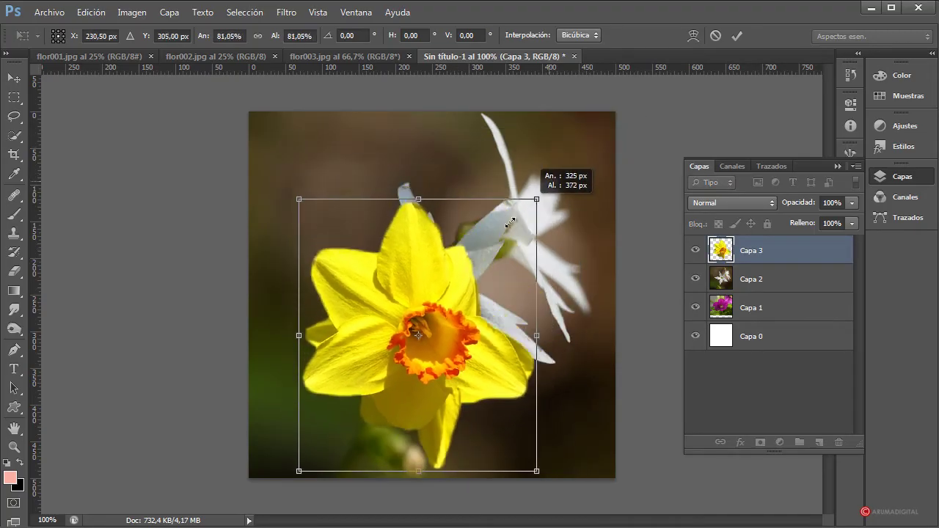
pyautogui.moveTo(448, 322); pyautogui.dragTo(487, 263)
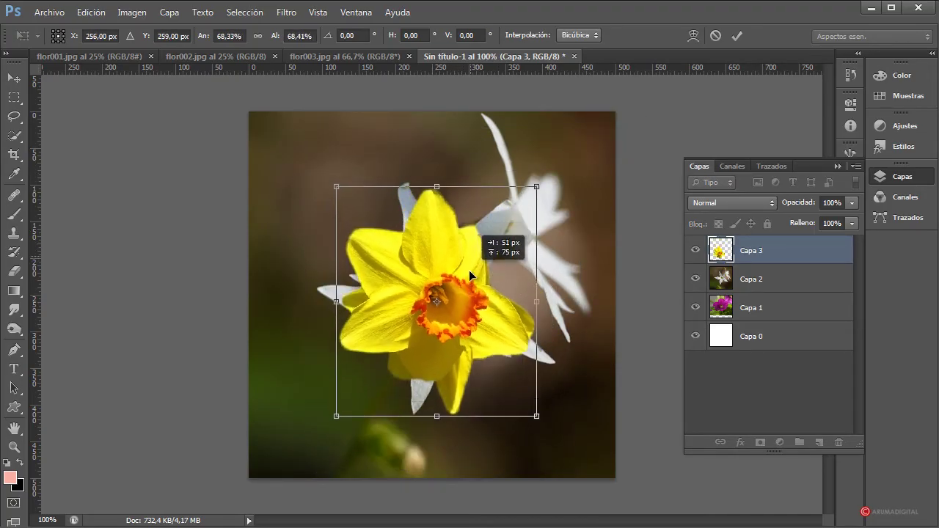
pyautogui.moveTo(543, 180); pyautogui.dragTo(551, 170)
pyautogui.moveTo(508, 241); pyautogui.dragTo(499, 245)
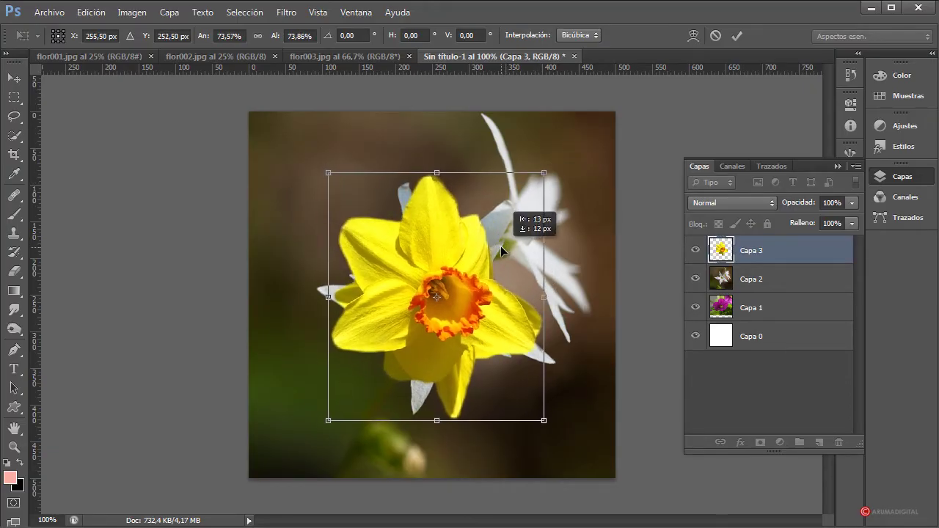
pyautogui.press('Return')
pyautogui.press('m')
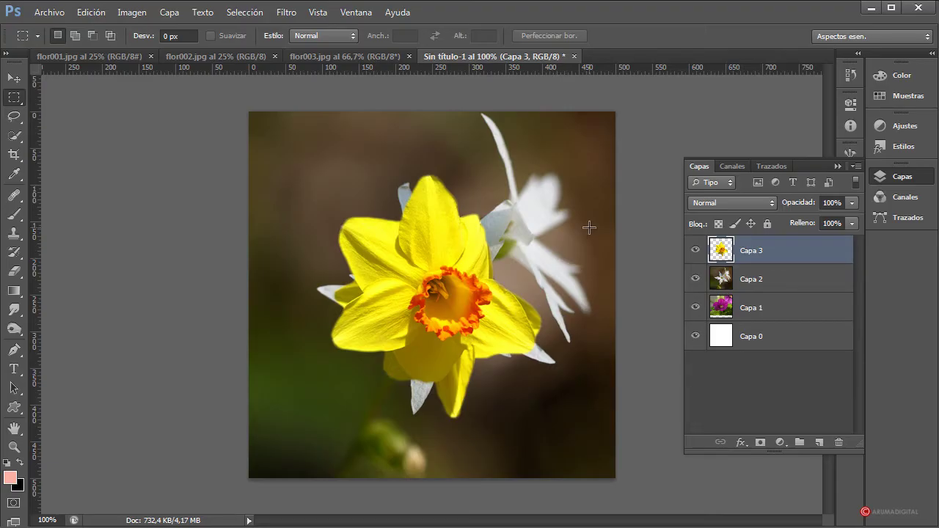
# Hide Capa 3, make Capa 2 active, and quick-select the front white flower's petals
pyautogui.click(695, 250)
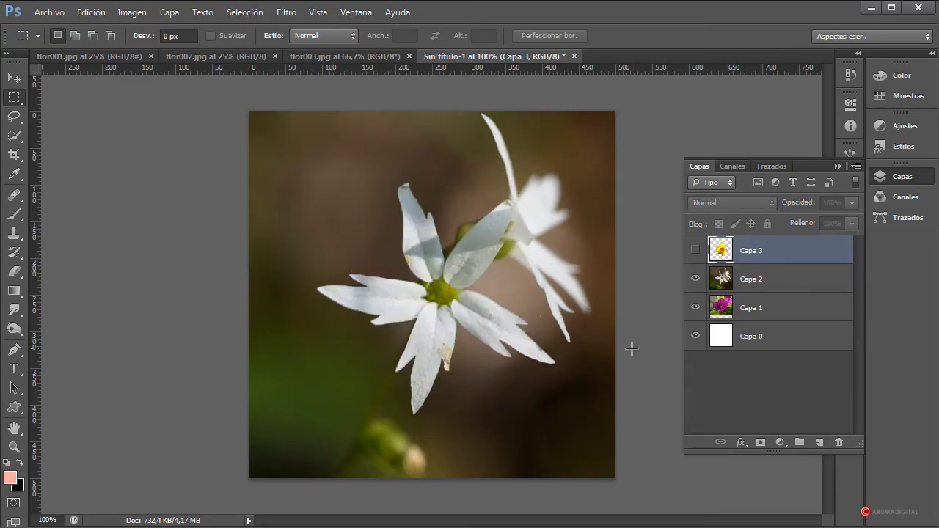
pyautogui.click(777, 281)
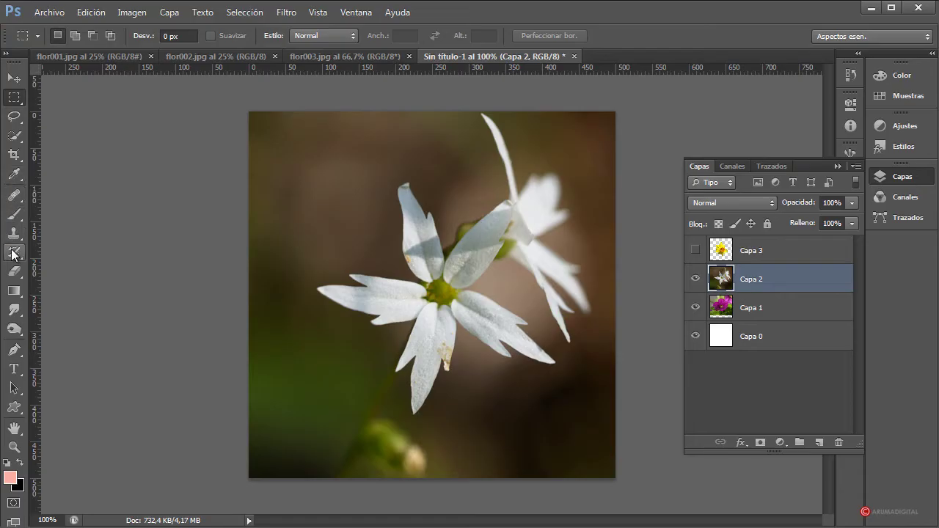
pyautogui.click(14, 145)
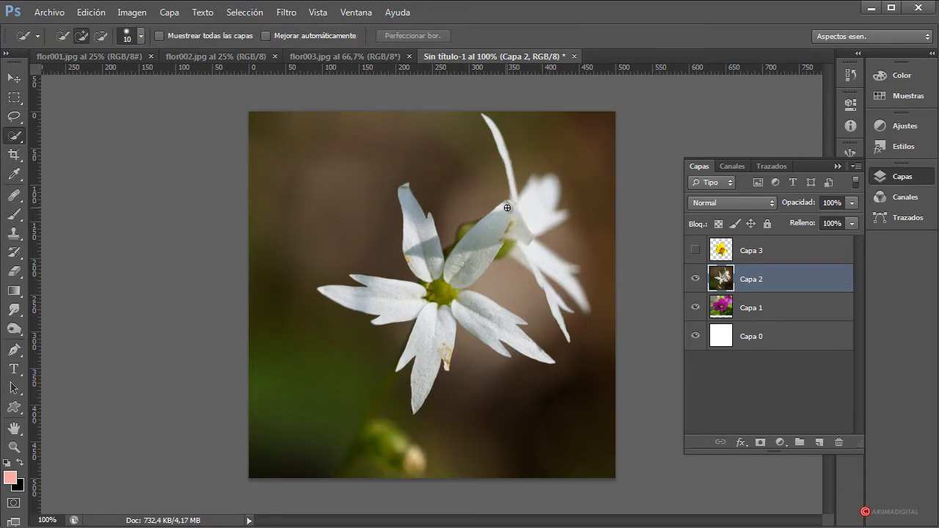
pyautogui.moveTo(507, 208)
pyautogui.mouseDown()
pyautogui.moveTo(466, 256)
pyautogui.moveTo(376, 297)
pyautogui.moveTo(513, 331)
pyautogui.mouseUp()
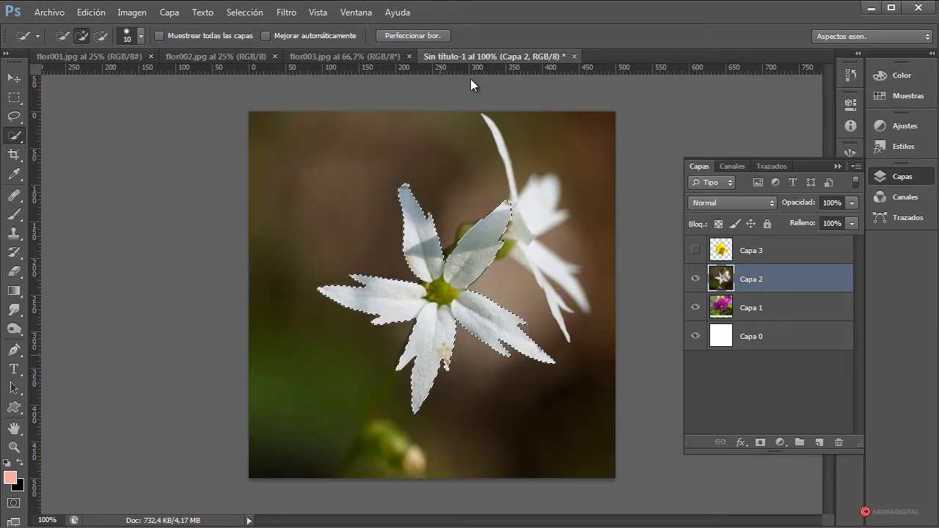
# Refine the white-flower selection: edge shift -50%, feather 0,9 px, contrast 11%, smoothing 2
pyautogui.click(411, 36)
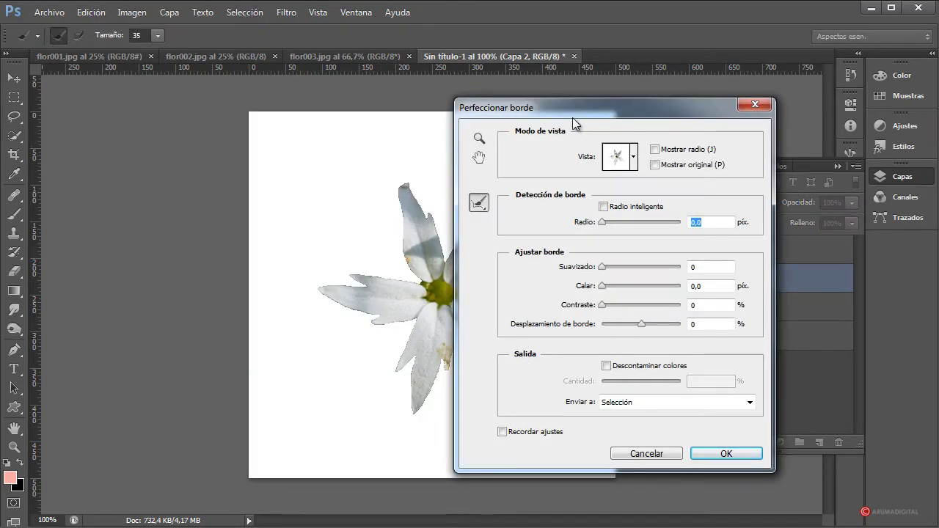
pyautogui.moveTo(587, 110); pyautogui.dragTo(677, 114)
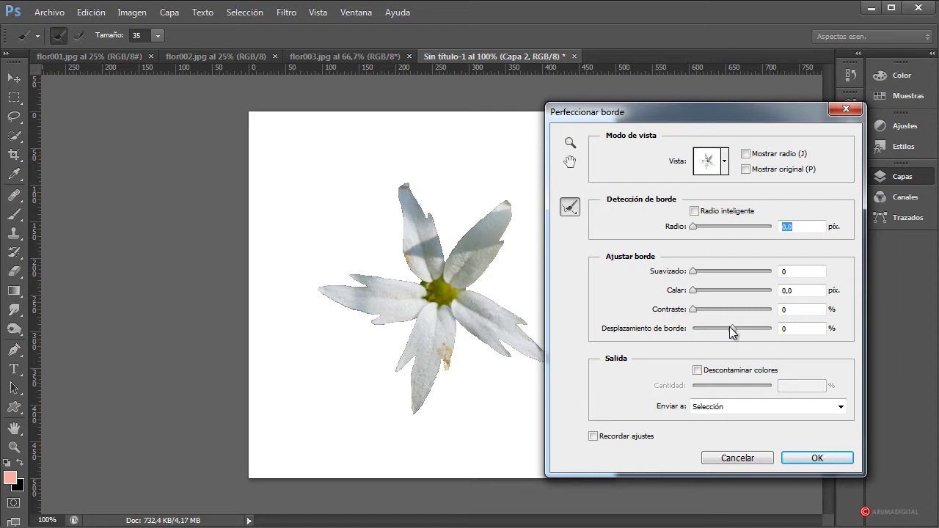
pyautogui.moveTo(731, 331); pyautogui.dragTo(712, 334)
pyautogui.moveTo(693, 290); pyautogui.dragTo(698, 296)
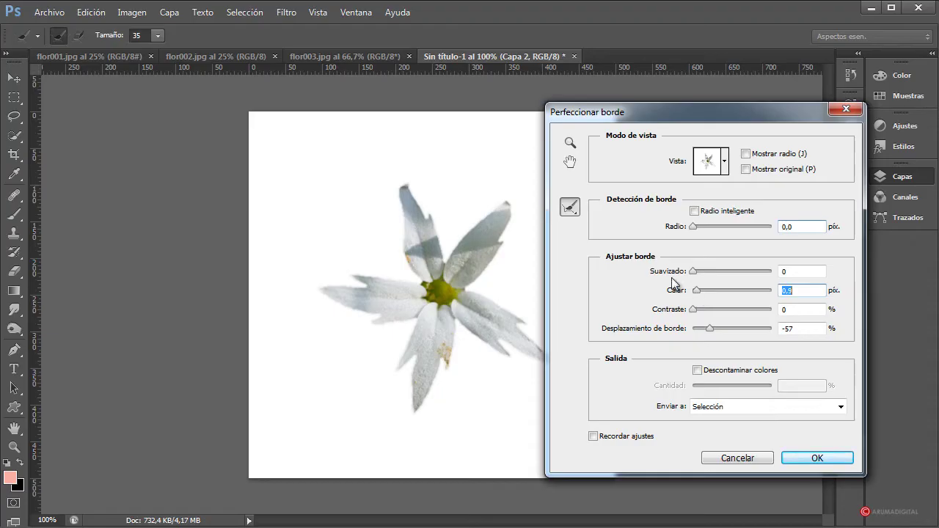
pyautogui.click(713, 329)
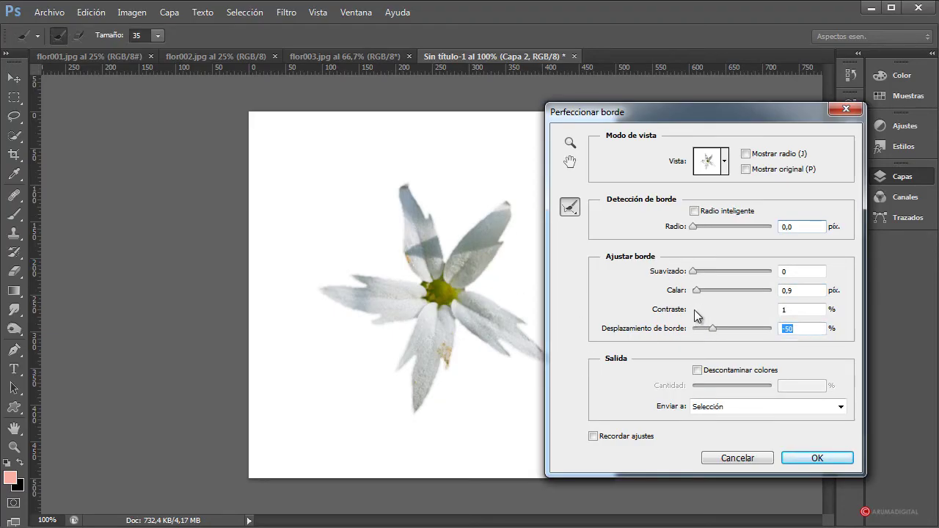
pyautogui.moveTo(694, 309); pyautogui.dragTo(701, 309)
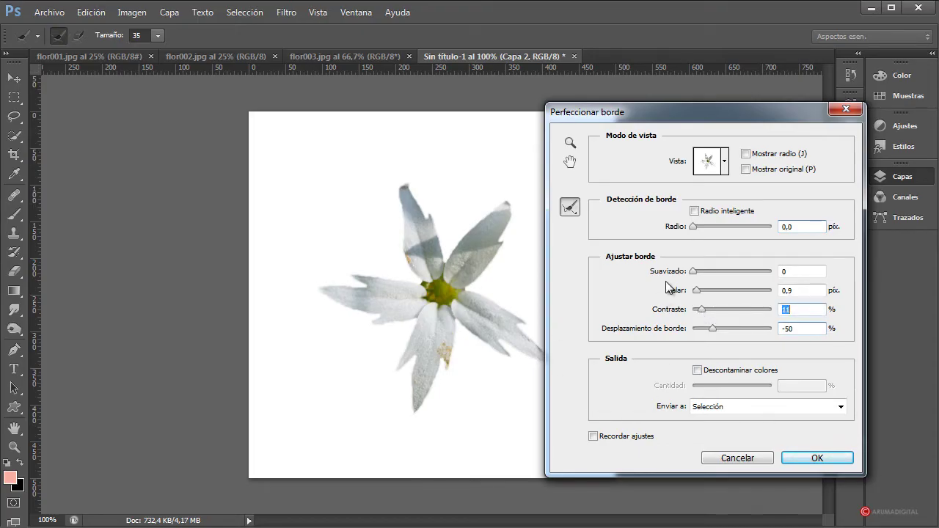
pyautogui.moveTo(693, 273); pyautogui.dragTo(696, 277)
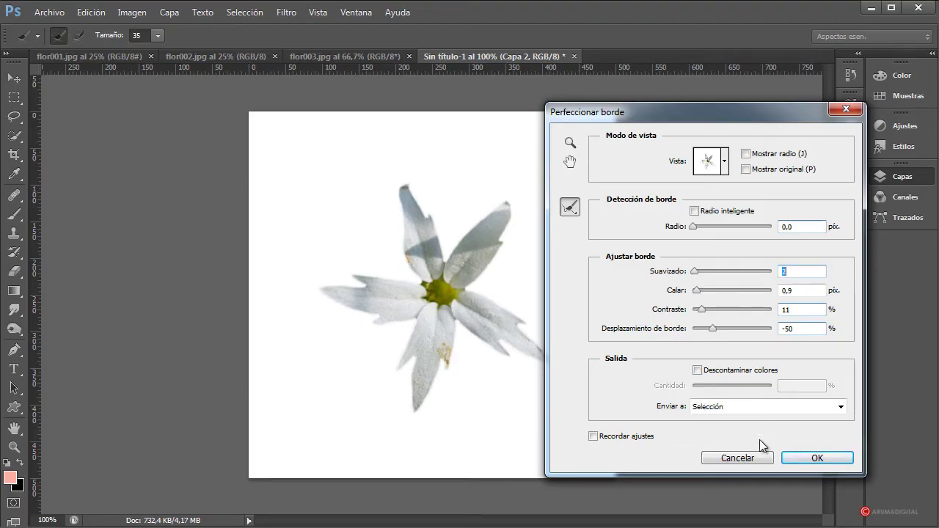
pyautogui.click(790, 462)
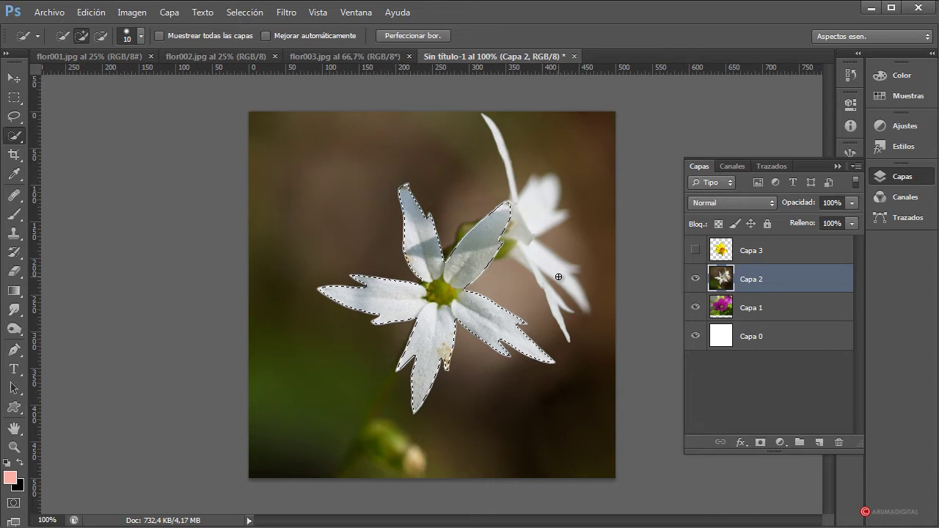
# Copy the selected star flower onto a new layer and delete the original Capa 2 photo layer
pyautogui.hotkey('ctrl', 'j')
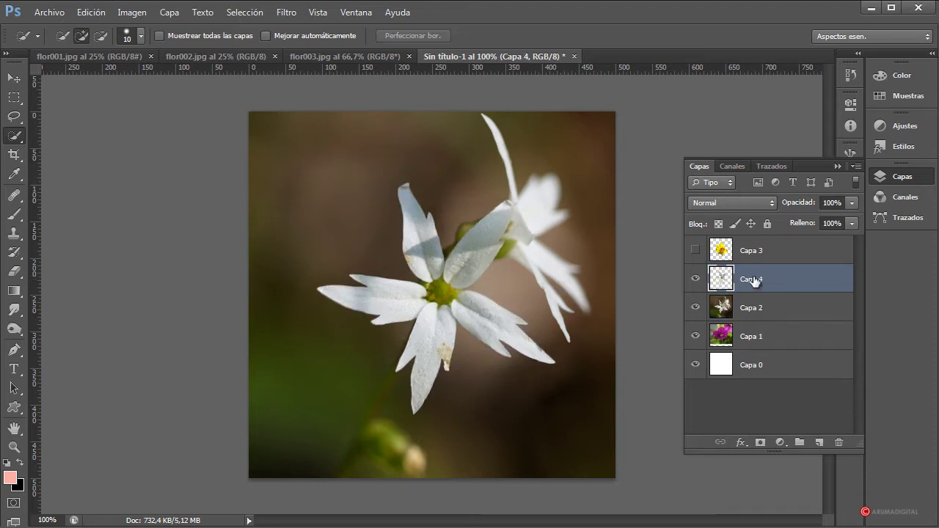
pyautogui.click(772, 312)
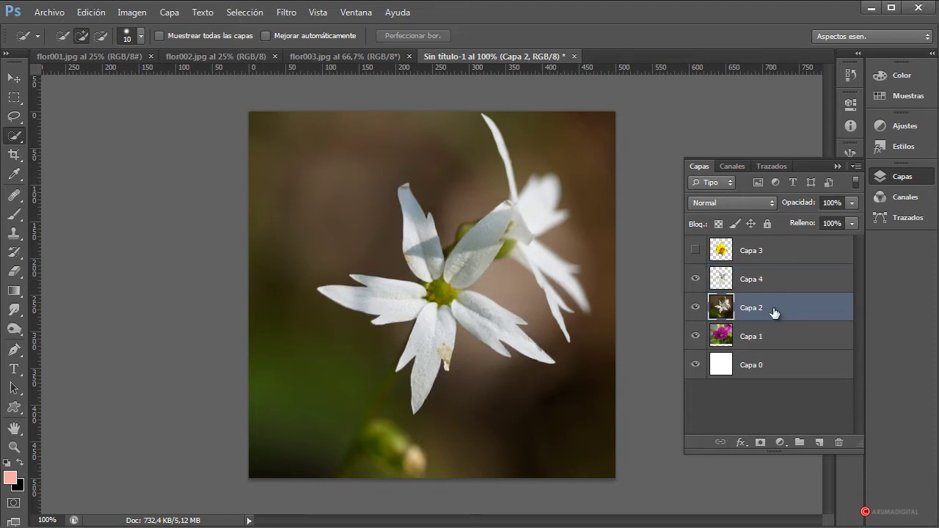
pyautogui.moveTo(772, 313); pyautogui.dragTo(839, 441)
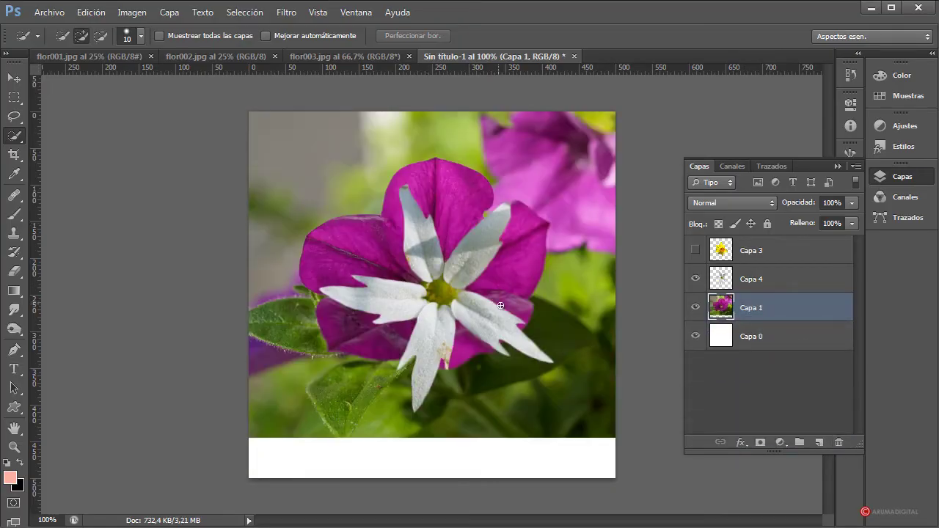
# Hide Capa 4 and Quick-Select the purple petunia's petals on Capa 1
pyautogui.click(695, 279)
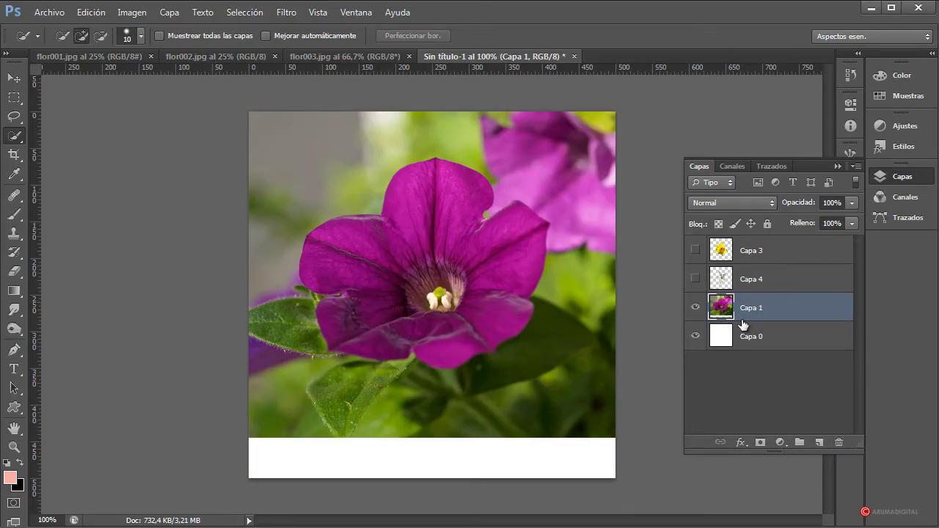
pyautogui.moveTo(428, 229)
pyautogui.mouseDown()
pyautogui.moveTo(511, 243)
pyautogui.moveTo(424, 335)
pyautogui.mouseUp()
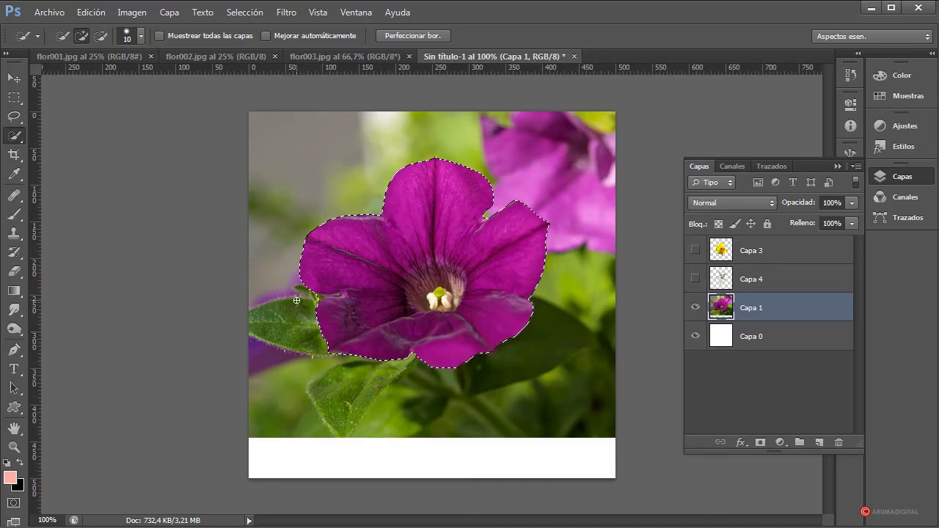
pyautogui.press('alt')
# Refine the petunia selection edges: shift -70%, smoothing 6, feather 0,7 px
pyautogui.click(426, 35)
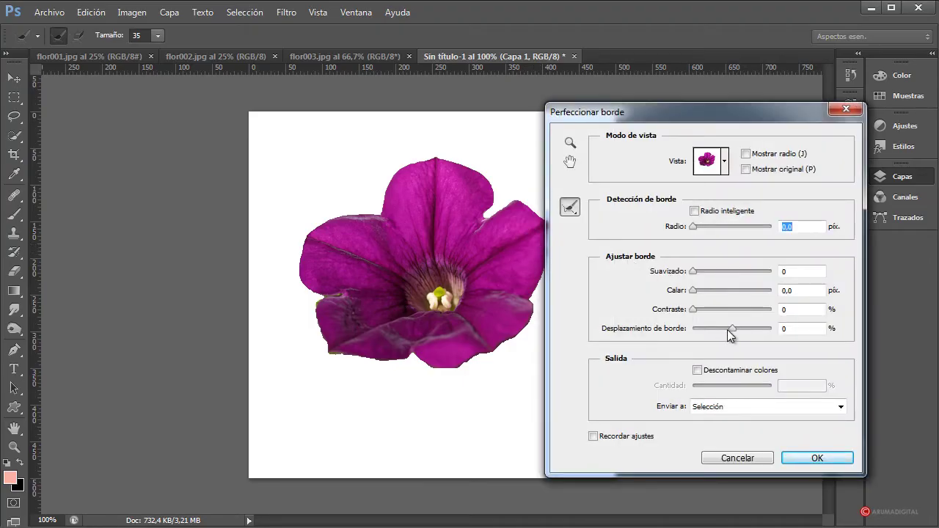
pyautogui.moveTo(731, 329); pyautogui.dragTo(706, 333)
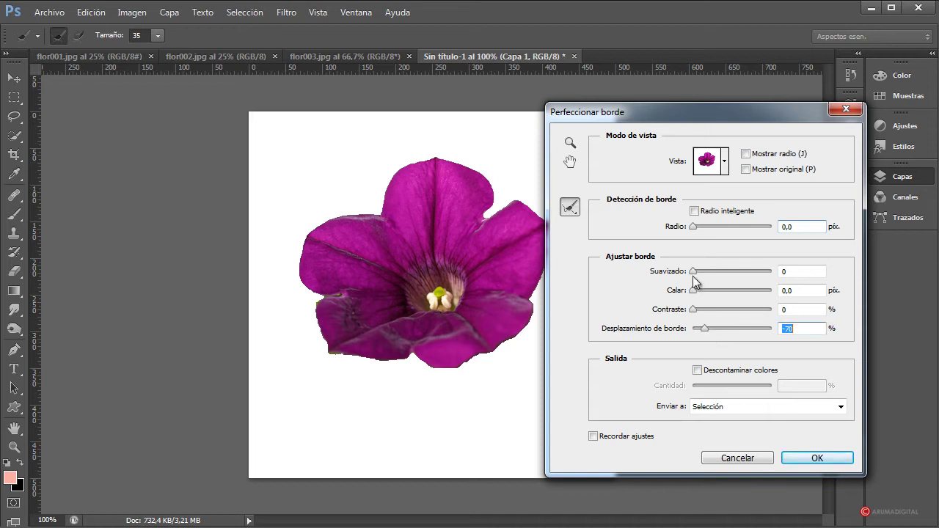
pyautogui.moveTo(693, 272); pyautogui.dragTo(698, 273)
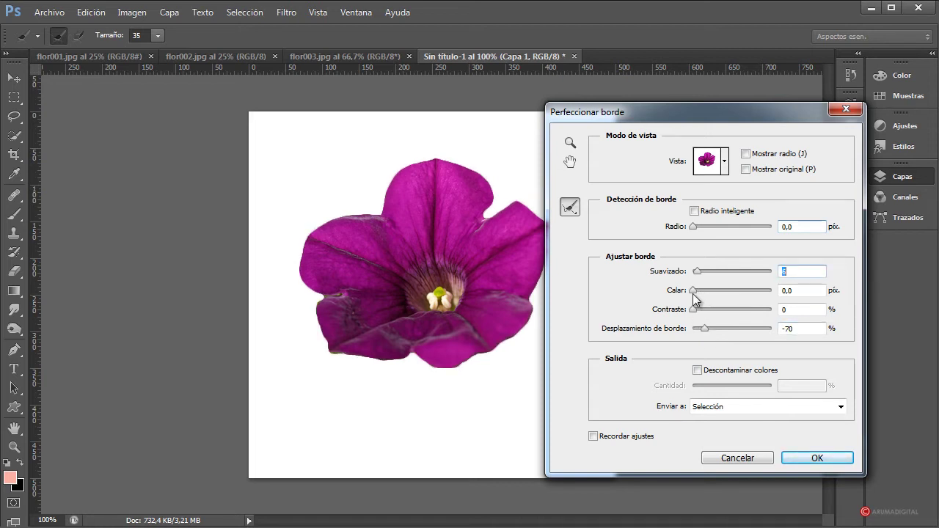
pyautogui.moveTo(693, 290); pyautogui.dragTo(696, 295)
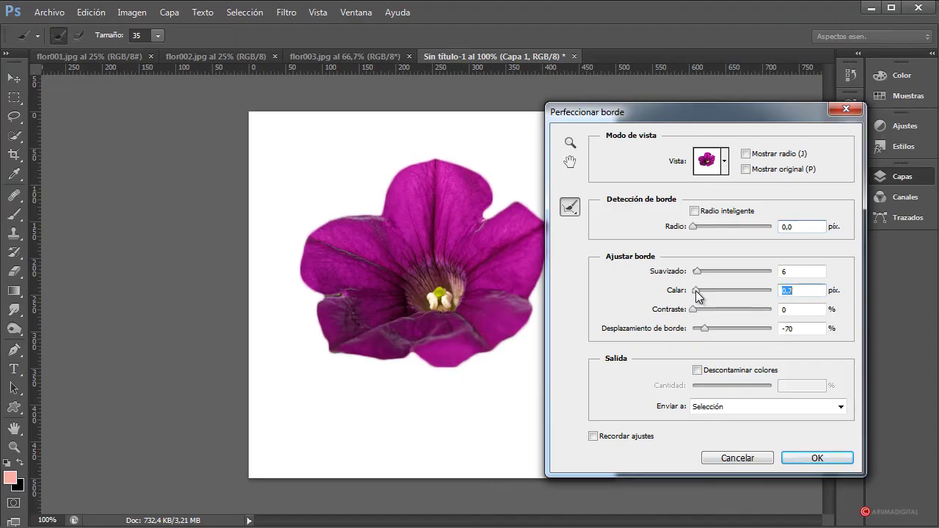
pyautogui.click(804, 460)
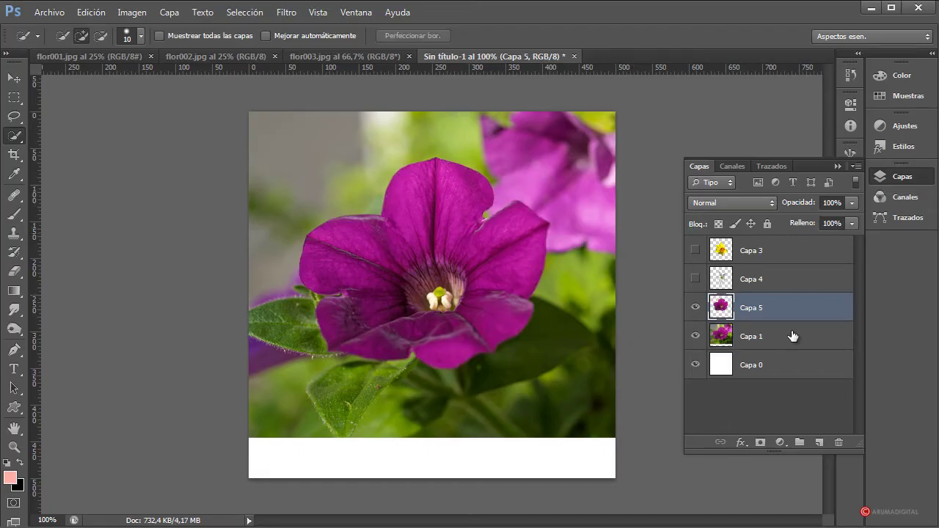
# Delete the Capa 1 and Capa 0 photo layers and make Capa 4 and Capa 3 visible
pyautogui.click(792, 335)
pyautogui.press('Delete')
pyautogui.click(776, 311)
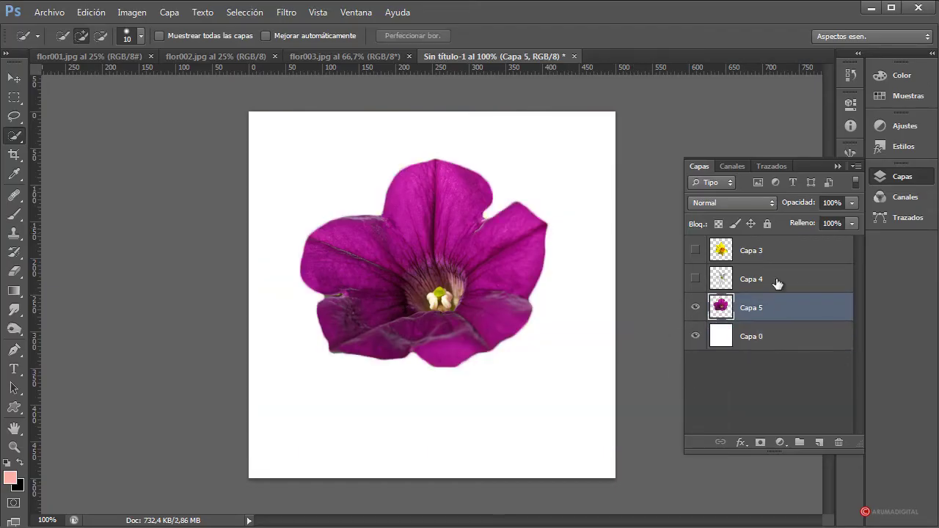
pyautogui.click(775, 284)
pyautogui.click(776, 258)
pyautogui.click(695, 280)
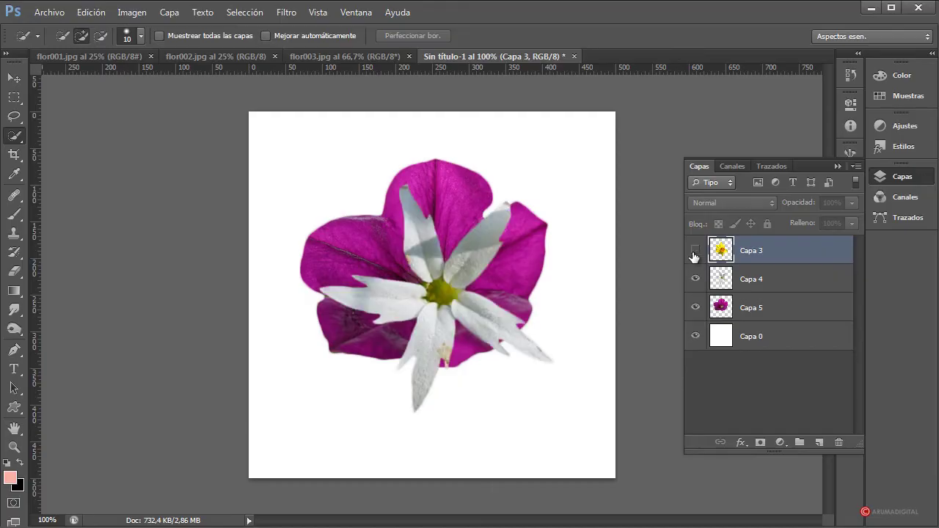
pyautogui.click(694, 250)
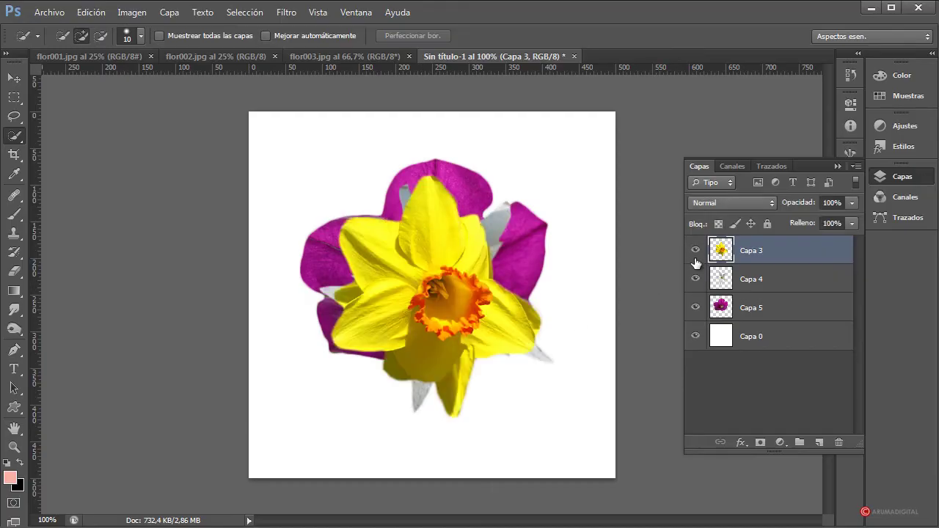
pyautogui.moveTo(760, 342); pyautogui.dragTo(837, 442)
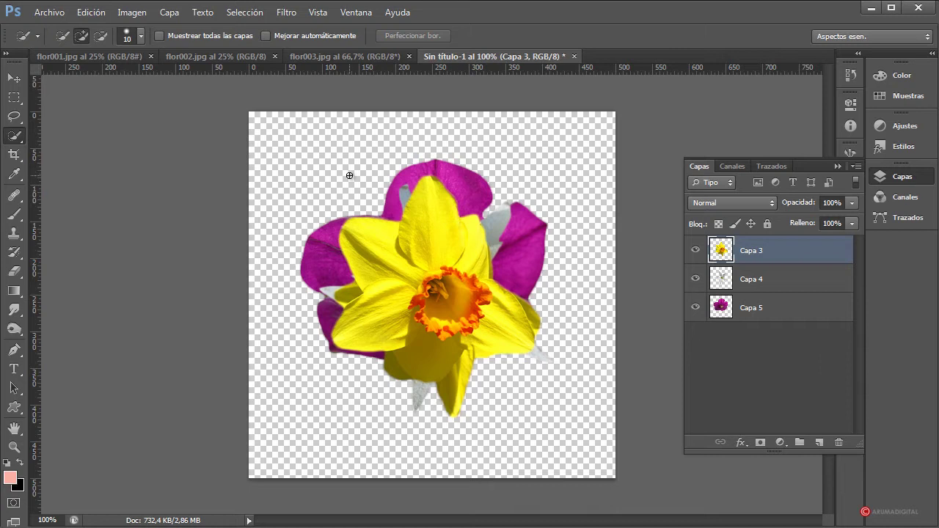
# Export the layers as PSD files prefixed FloresPhotoshop into D:\Temporal\Recursos
pyautogui.click(49, 15)
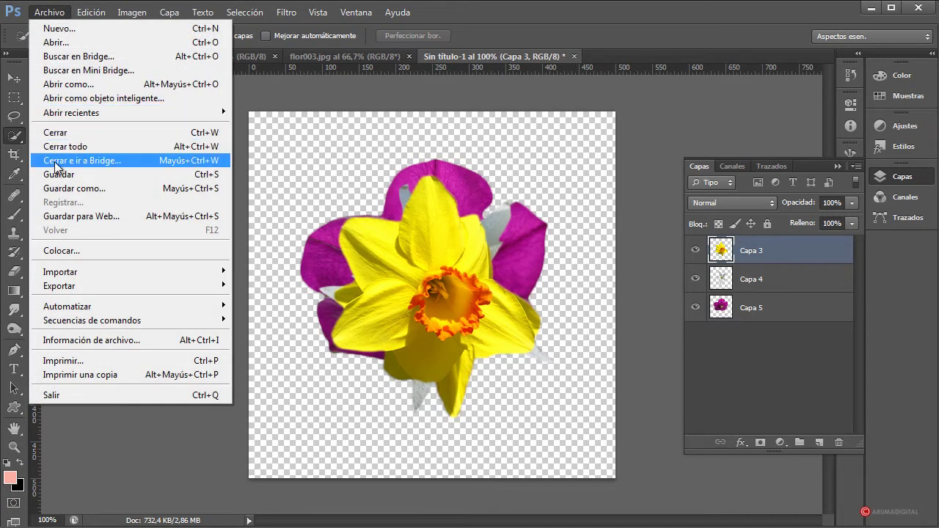
pyautogui.moveTo(78, 319)
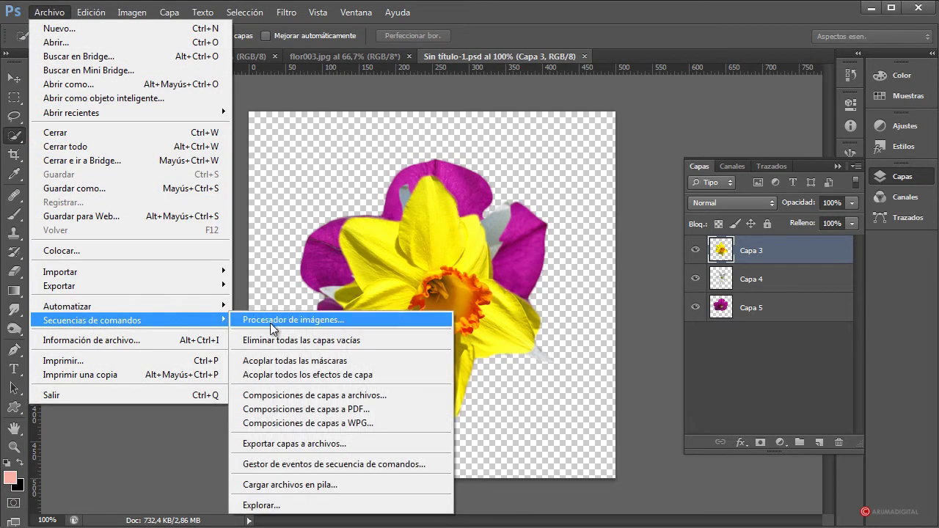
pyautogui.click(307, 445)
pyautogui.click(218, 253)
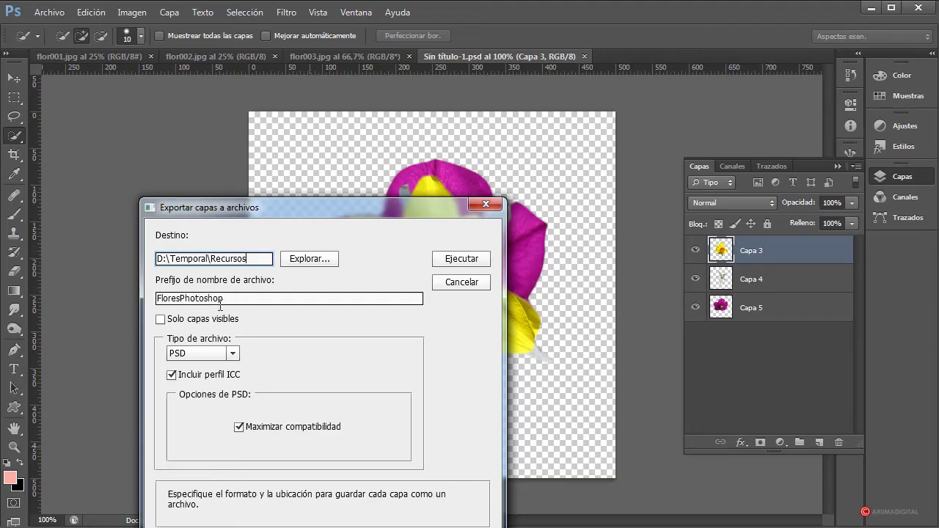
pyautogui.press('Tab')
pyautogui.press('Tab')
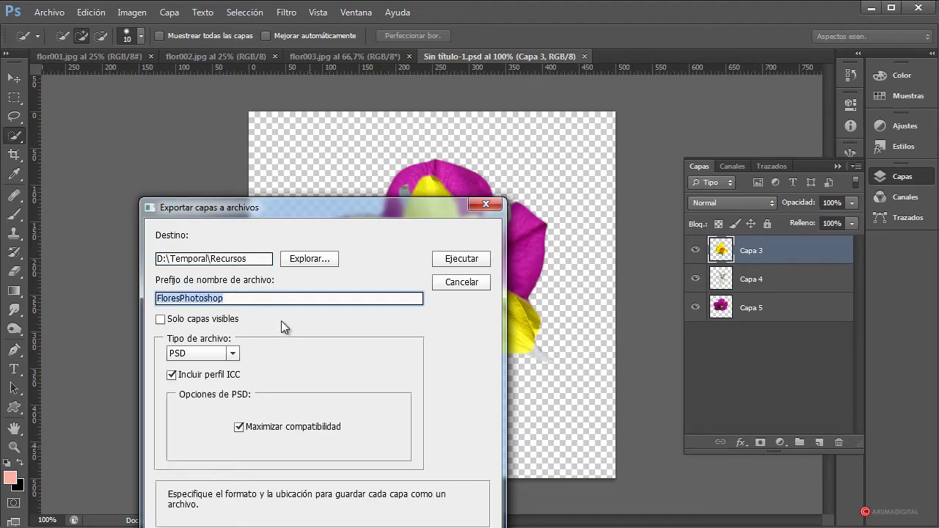
pyautogui.click(270, 300)
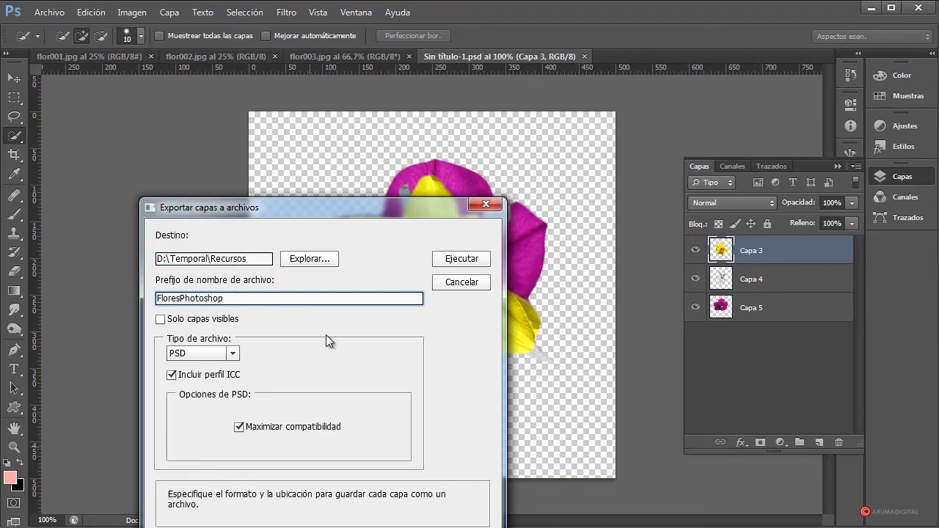
pyautogui.click(234, 354)
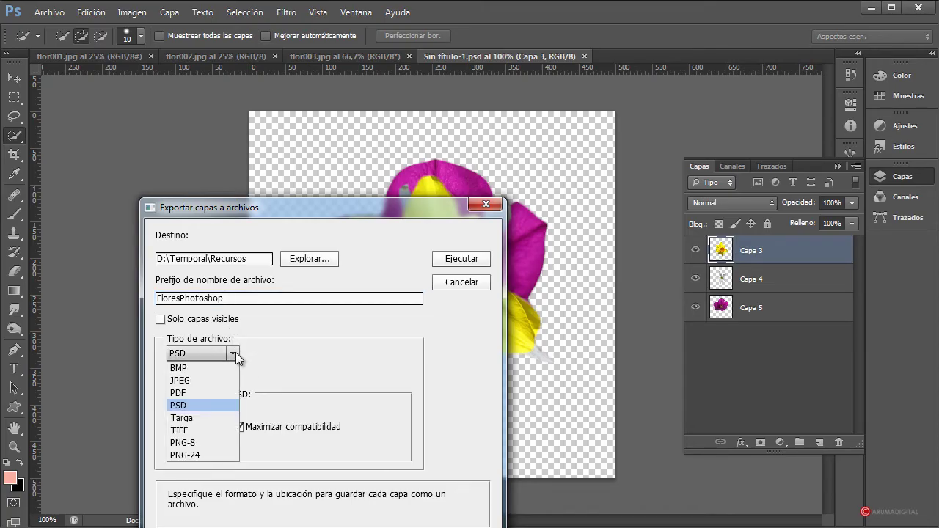
pyautogui.click(235, 355)
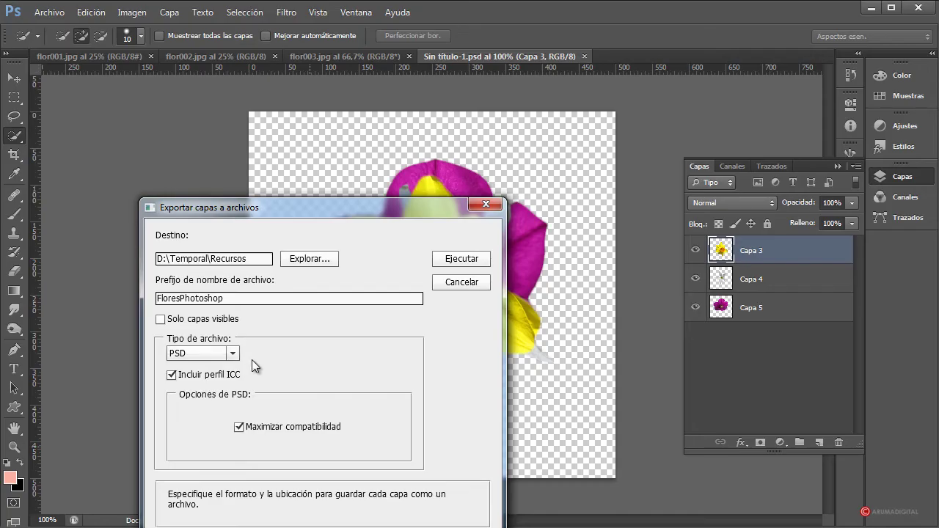
pyautogui.click(460, 258)
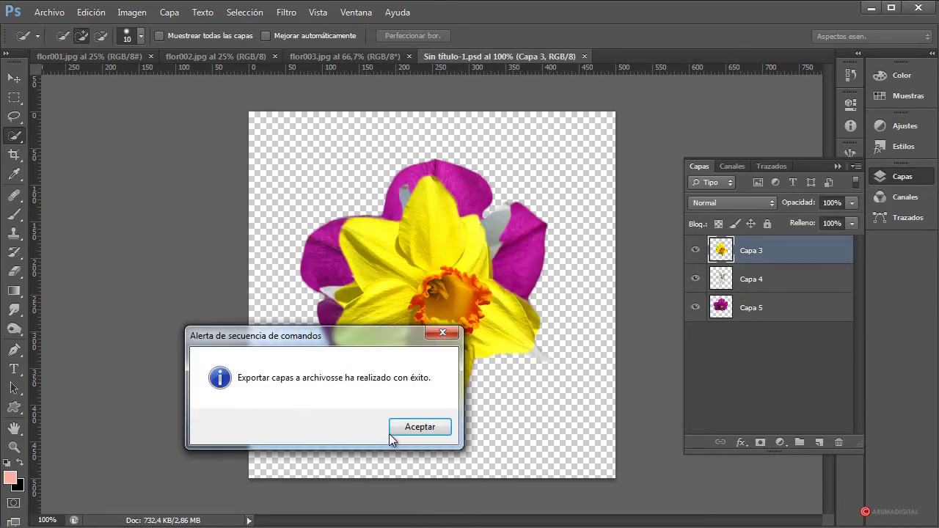
pyautogui.click(415, 426)
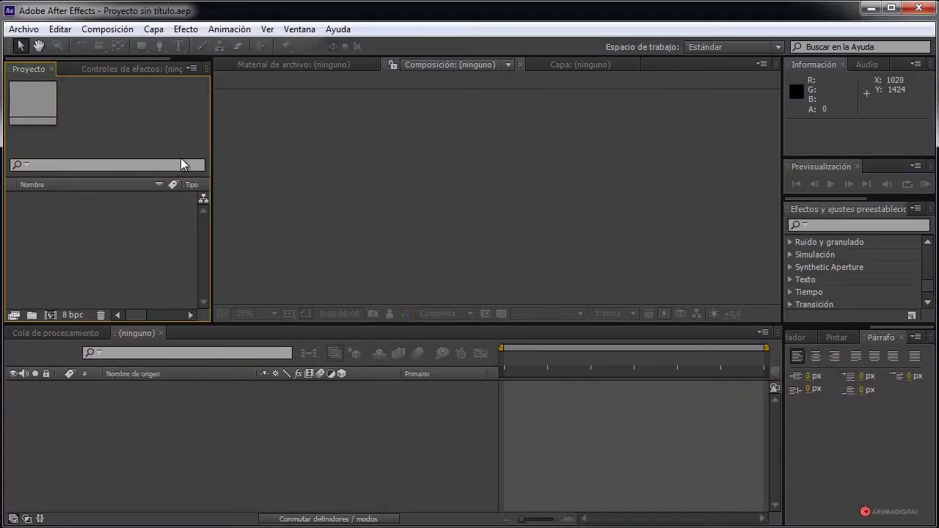
# Create Comp 1 with the HDV/HDTV 720 29,97 preset, 1280×720, lasting 0;00;13;01
pyautogui.click(121, 33)
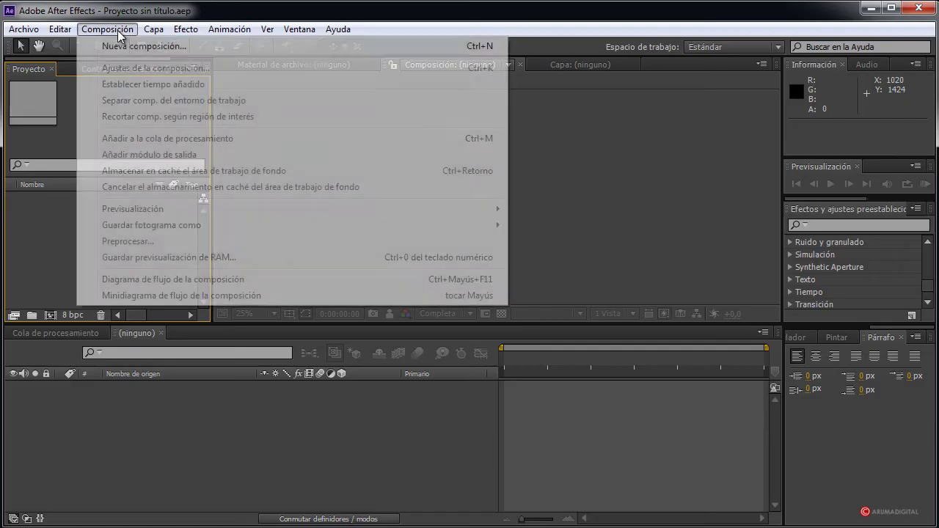
pyautogui.click(137, 43)
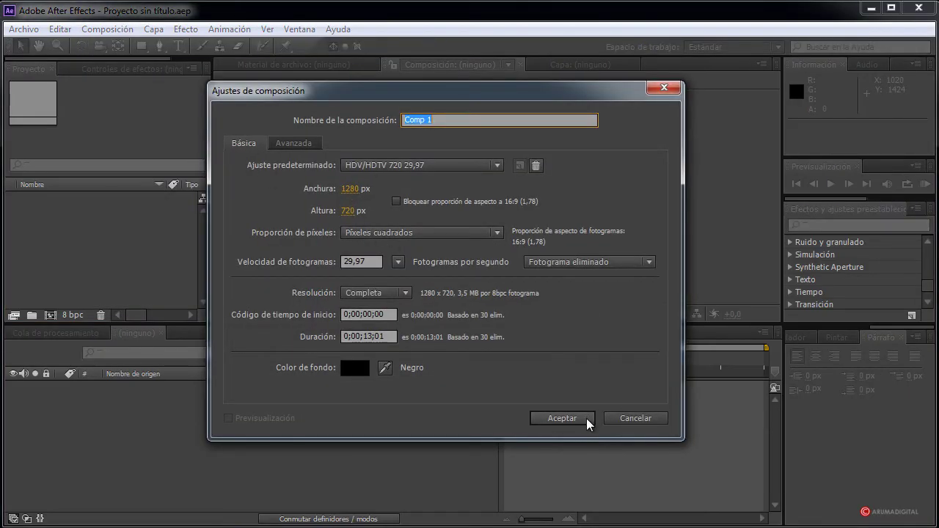
pyautogui.click(561, 418)
# Open the Import File dialog from the Project panel's context menu
pyautogui.rightClick(60, 229)
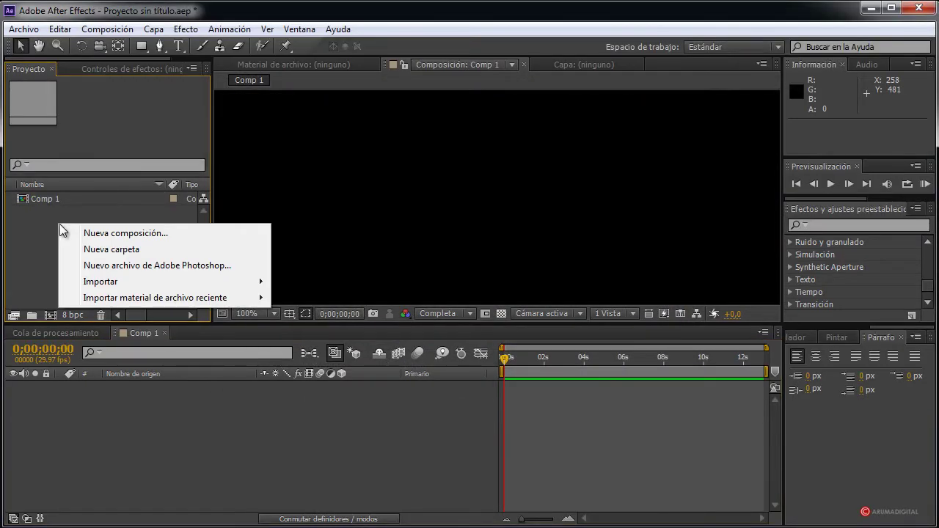
pyautogui.moveTo(103, 282)
pyautogui.click(290, 284)
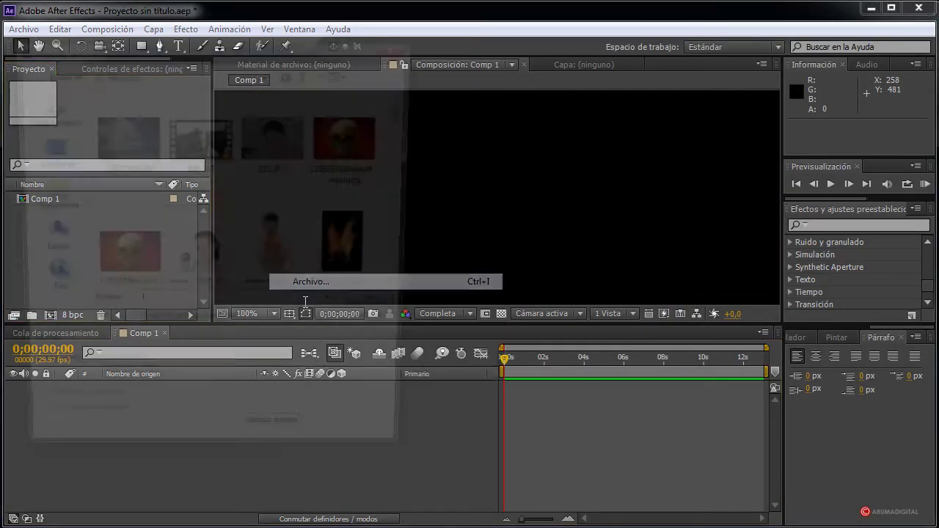
pyautogui.moveTo(407, 121); pyautogui.dragTo(418, 167)
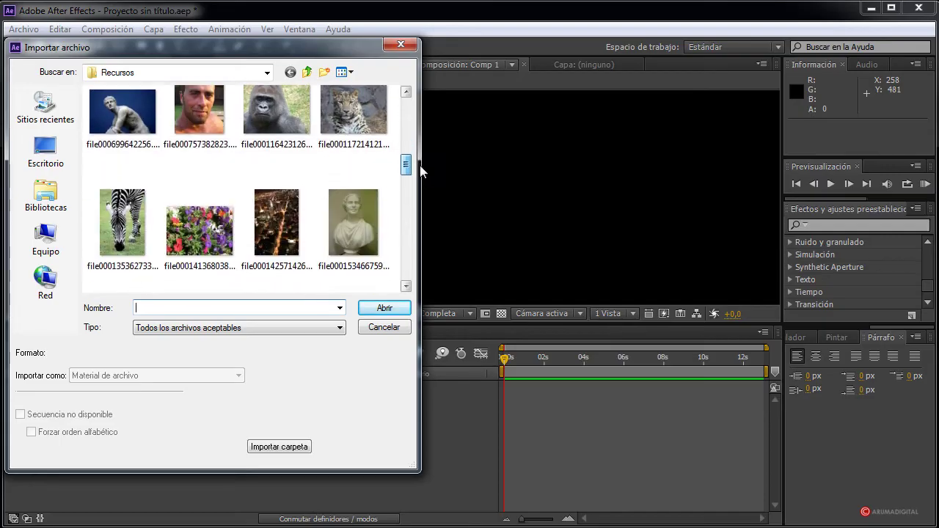
# Show the Recursos files in Details view and widen the Nombre column to read full names
pyautogui.rightClick(395, 156)
pyautogui.moveTo(422, 167)
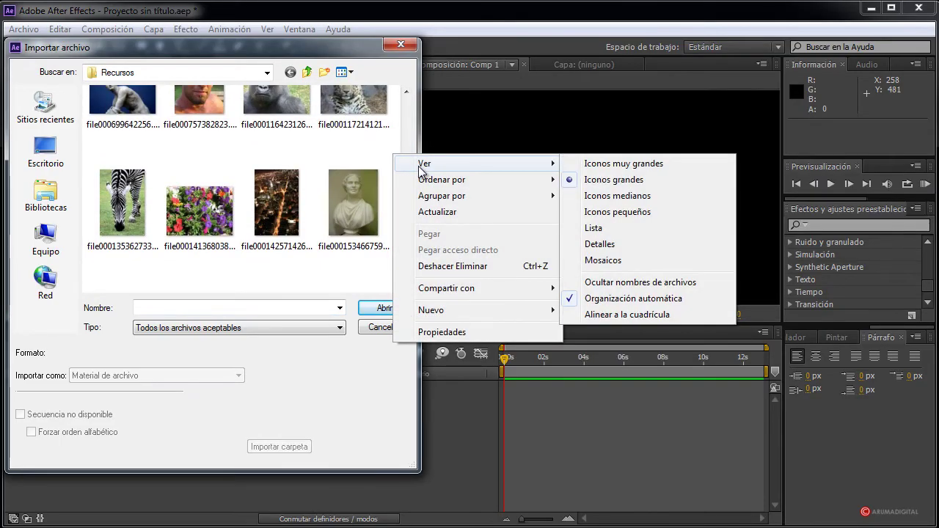
pyautogui.click(627, 242)
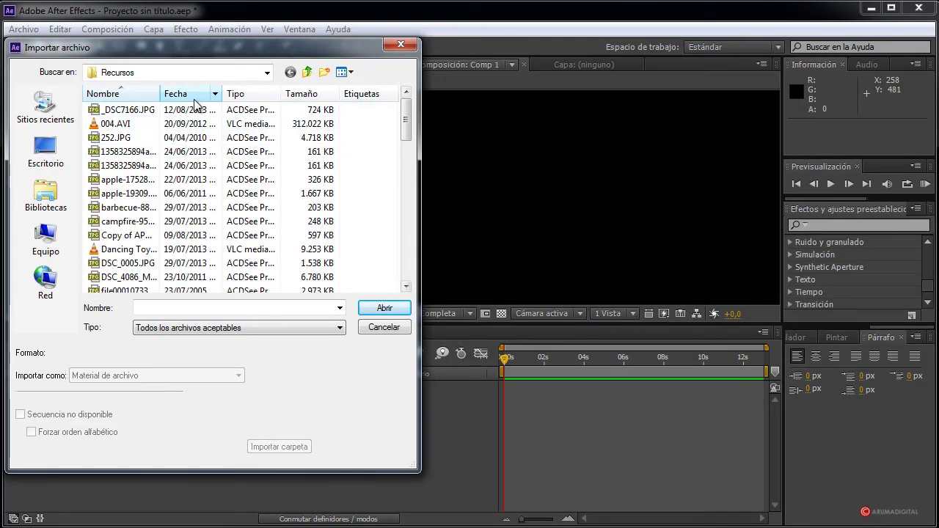
pyautogui.moveTo(160, 93); pyautogui.dragTo(190, 93)
pyautogui.moveTo(406, 118); pyautogui.dragTo(416, 230)
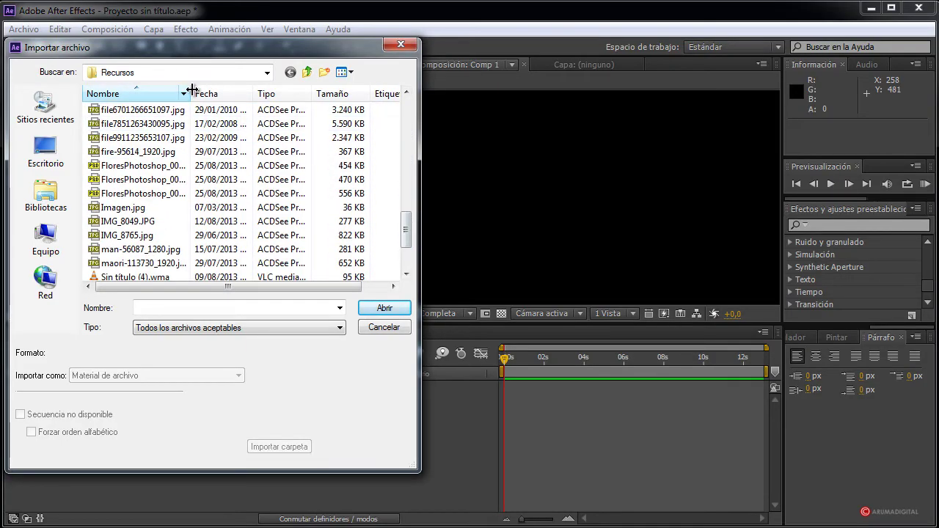
pyautogui.moveTo(183, 94); pyautogui.dragTo(282, 94)
# Select FloresPhotoshop_0000_Capa 3.psd in the file list
pyautogui.click(188, 167)
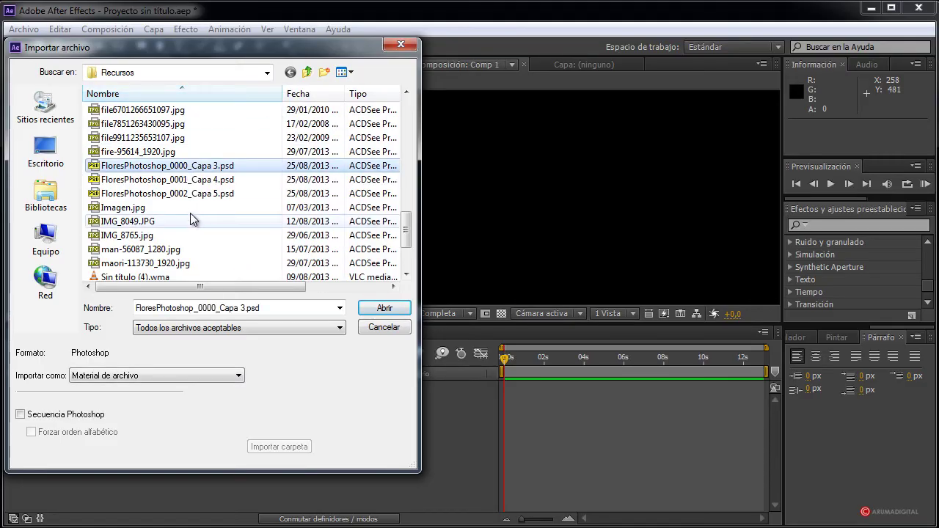
pyautogui.click(192, 180)
pyautogui.click(193, 193)
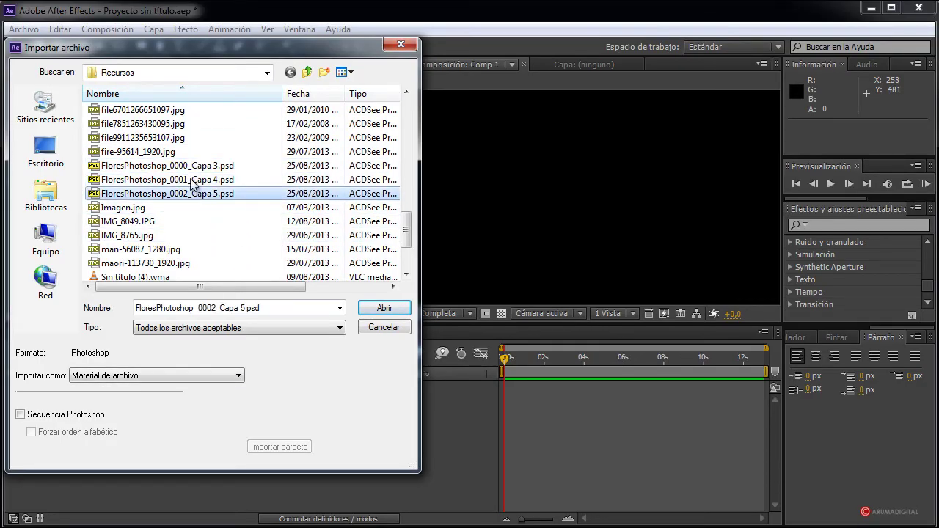
pyautogui.click(189, 166)
pyautogui.click(195, 192)
pyautogui.click(189, 167)
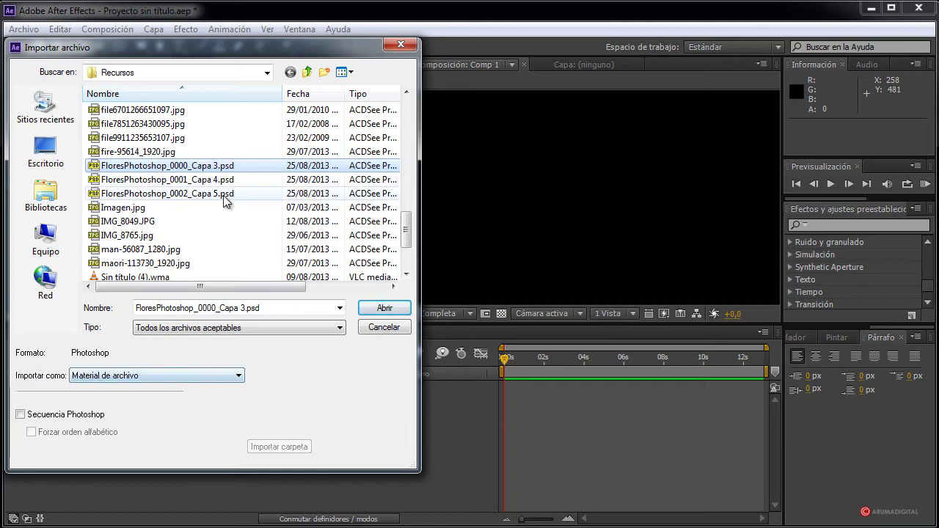
# Rename FloresPhotoshop_0000_Capa 3.psd and _0001_Capa 4.psd to FloresPhotoshop001.psd and FloresPhotoshop002.psd
pyautogui.click(162, 168)
pyautogui.click(169, 165)
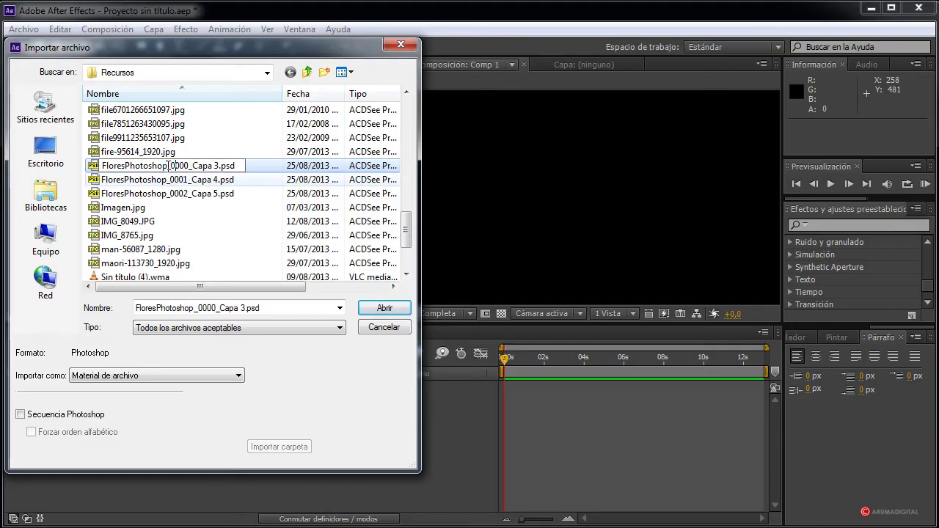
pyautogui.moveTo(170, 165); pyautogui.dragTo(218, 165)
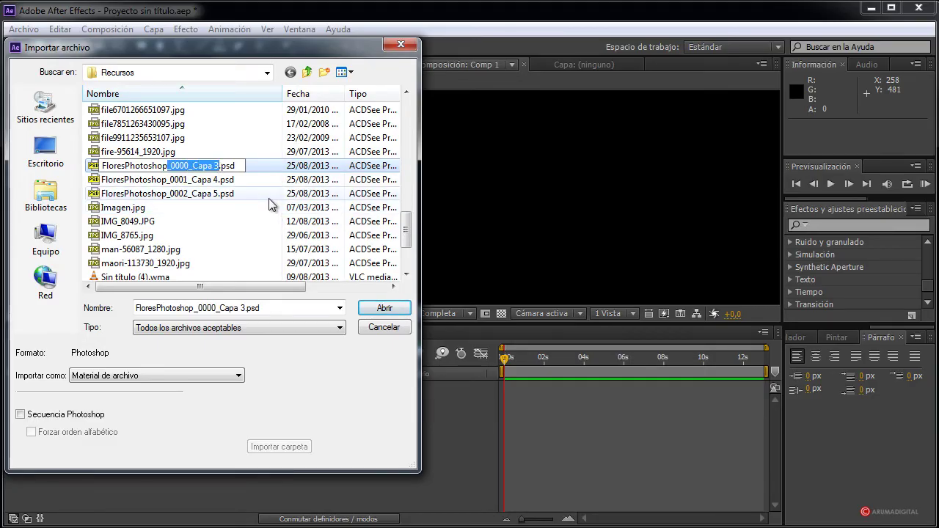
pyautogui.write('001')
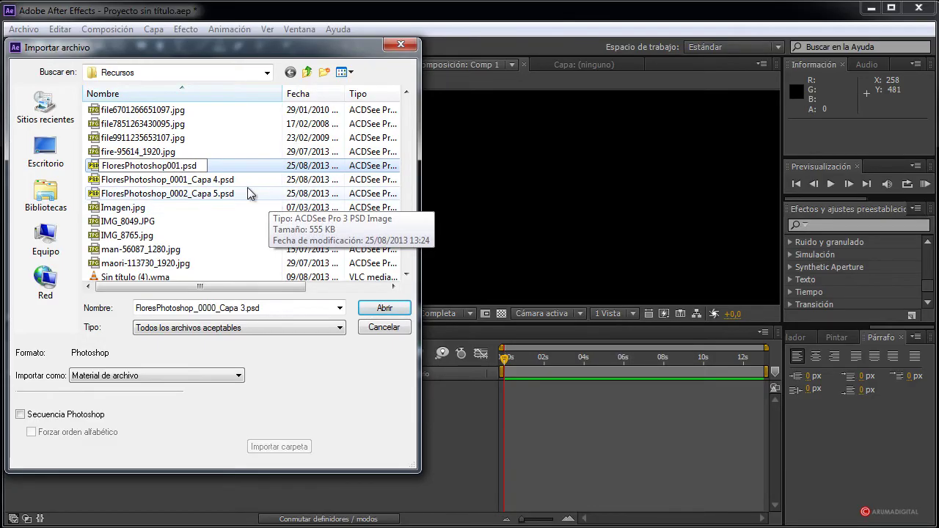
pyautogui.press('Return')
pyautogui.click(167, 165)
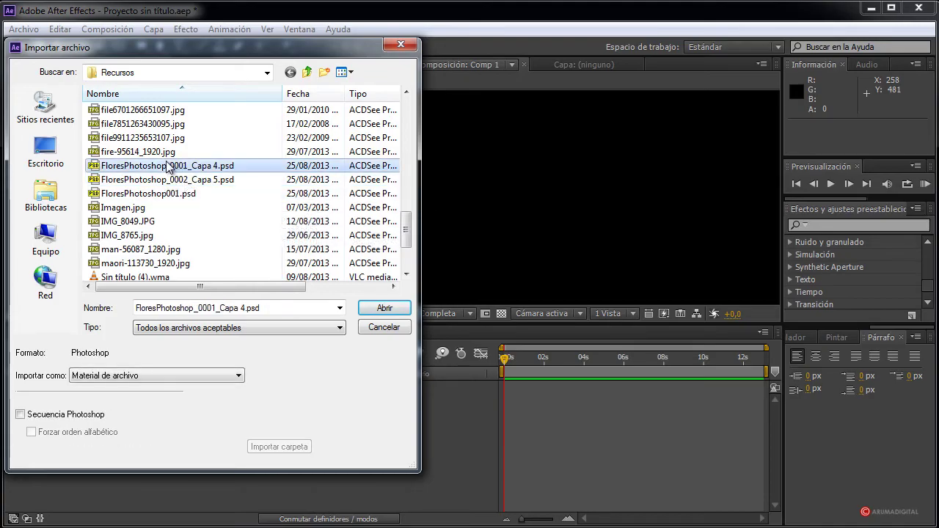
pyautogui.click(168, 165)
pyautogui.moveTo(168, 166); pyautogui.dragTo(213, 166)
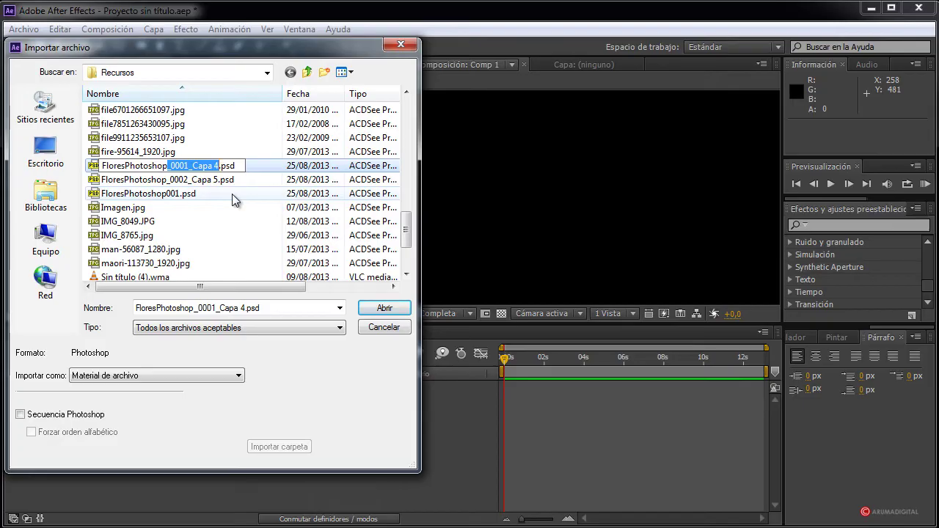
pyautogui.write('002')
pyautogui.press('Return')
# Rename FloresPhotoshop_0002_Capa 5.psd to FloresPhotoshop003.psd, then select FloresPhotoshop001.psd
pyautogui.click(166, 166)
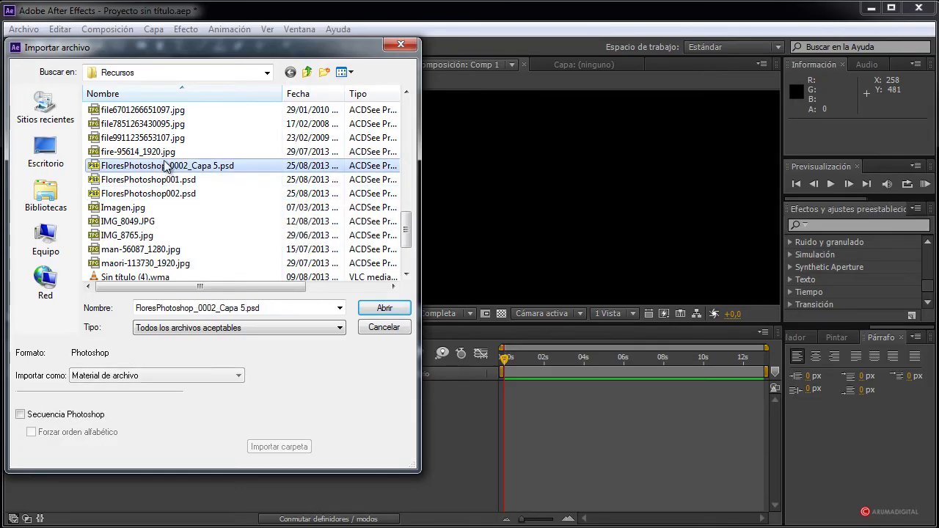
pyautogui.click(166, 166)
pyautogui.moveTo(168, 166); pyautogui.dragTo(220, 173)
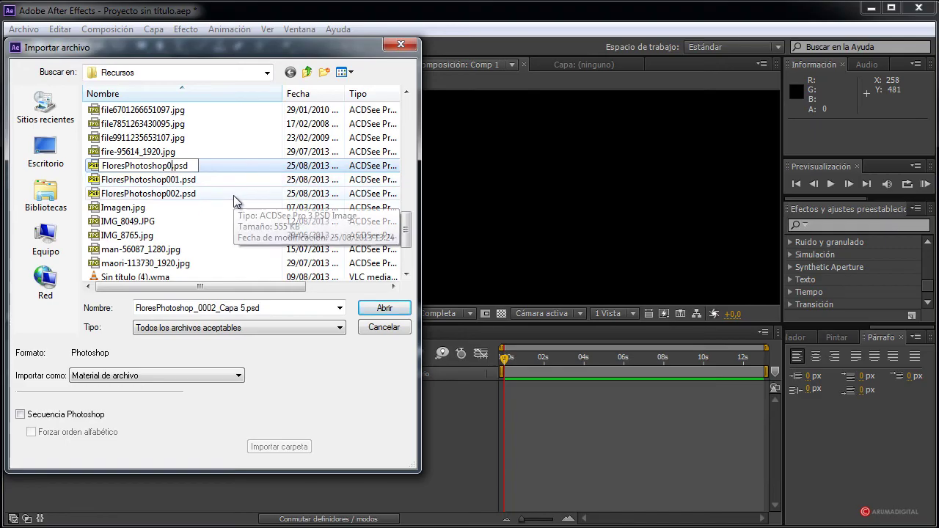
pyautogui.write('003')
pyautogui.press('Return')
pyautogui.click(196, 168)
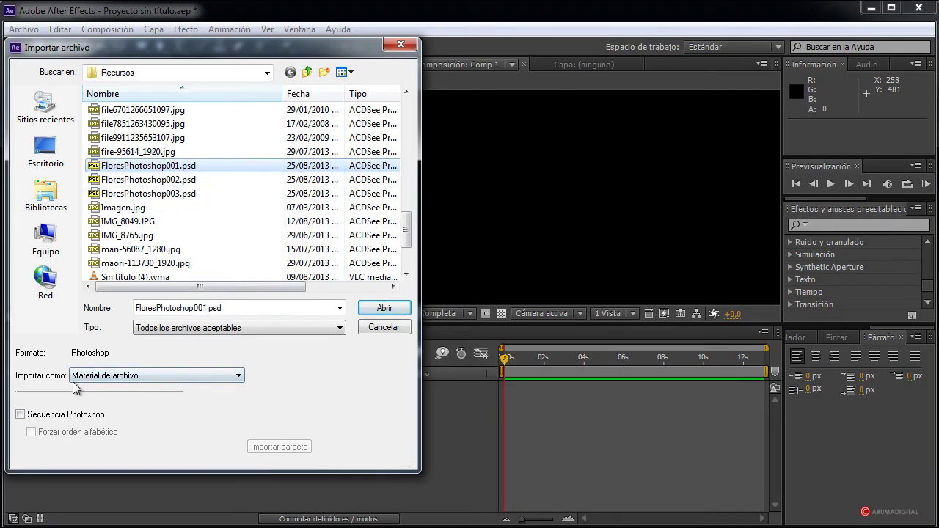
# Import FloresPhotoshop001.psd as a Photoshop sequence with import type Material de archivo
pyautogui.click(59, 417)
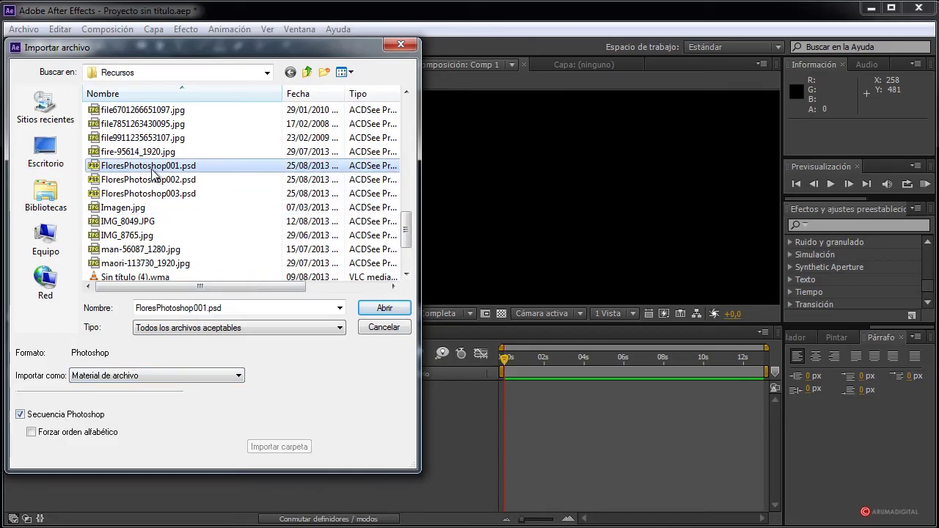
pyautogui.click(383, 309)
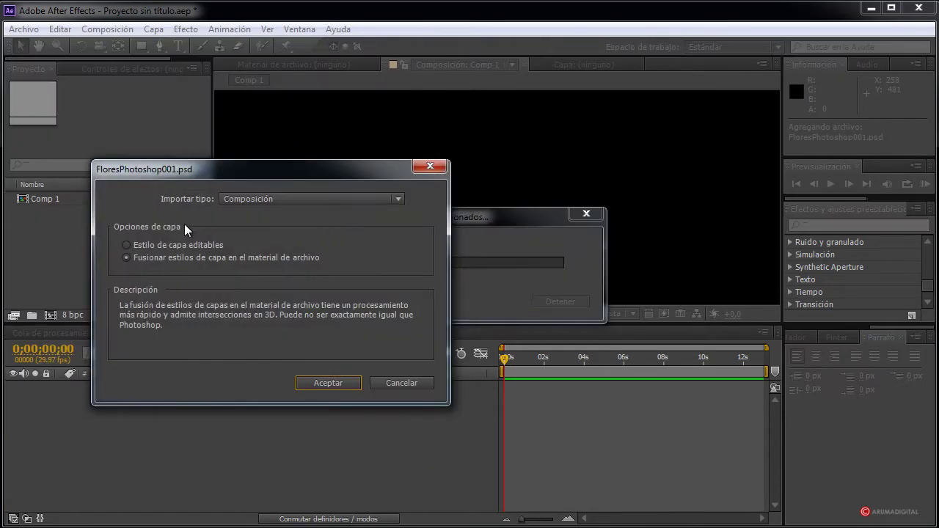
pyautogui.click(246, 196)
pyautogui.click(256, 216)
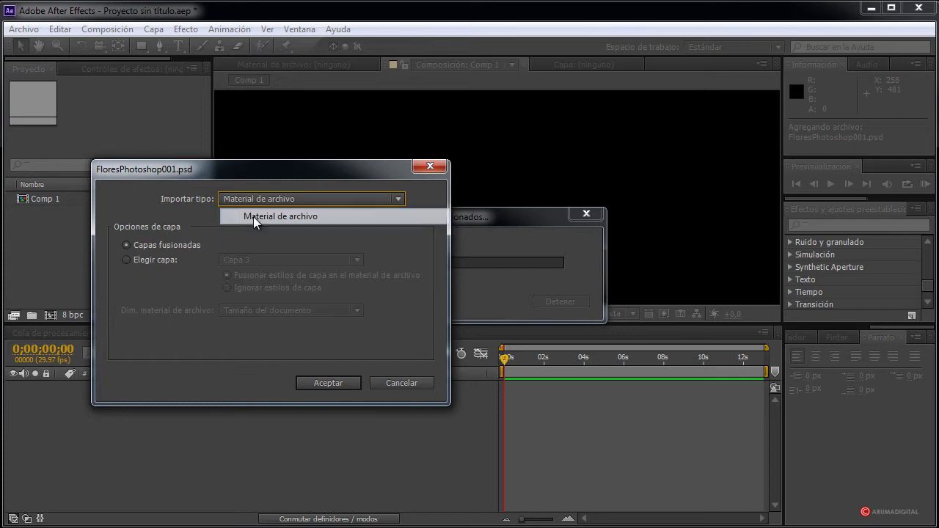
pyautogui.moveTo(253, 178)
pyautogui.mouseDown()
pyautogui.moveTo(240, 172)
pyautogui.moveTo(618, 129)
pyautogui.mouseUp()
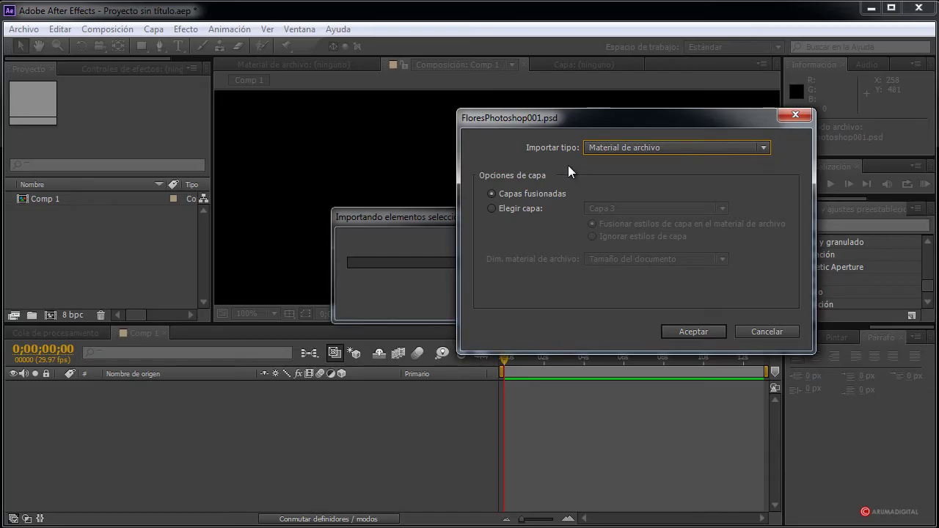
pyautogui.click(696, 337)
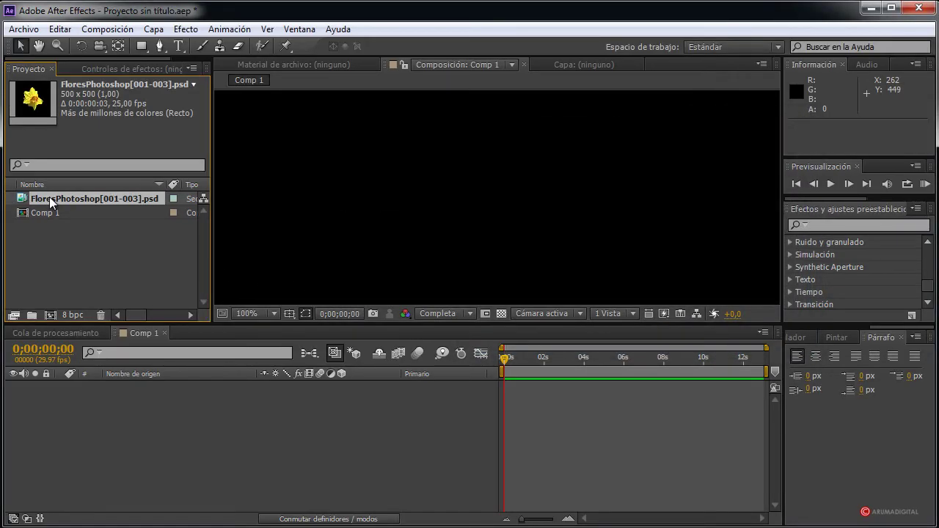
# Add FloresPhotoshop[001-003].psd to Comp 1, scrub its frames, and check it at 50%, 100% and 200%
pyautogui.moveTo(53, 211); pyautogui.dragTo(52, 210)
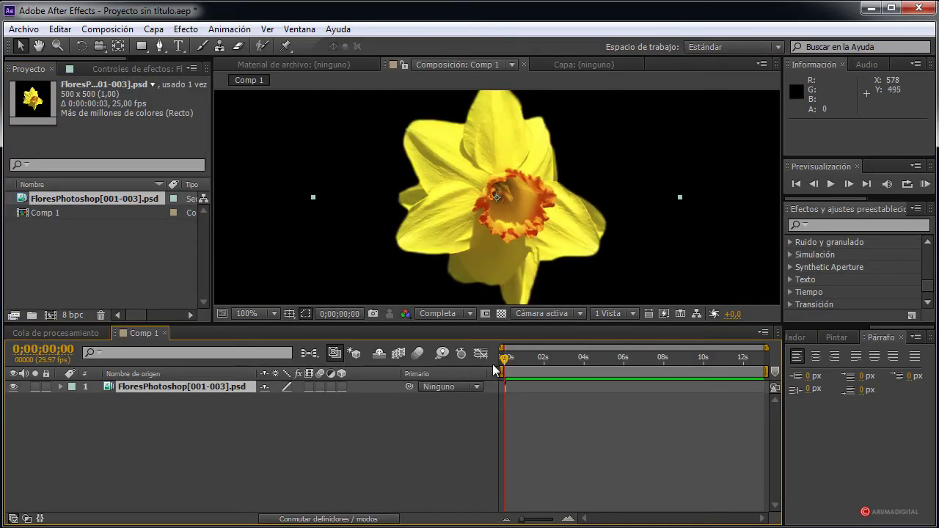
pyautogui.moveTo(503, 367); pyautogui.dragTo(502, 364)
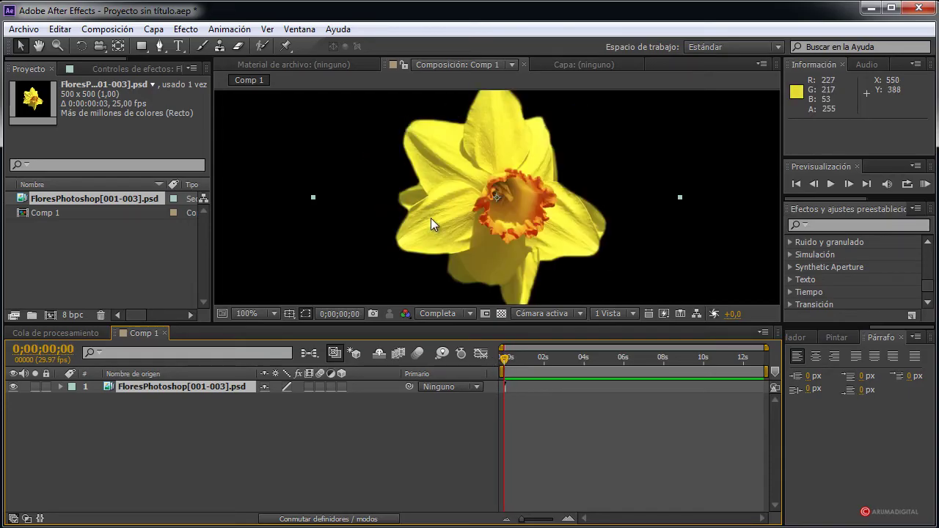
pyautogui.press(',')
pyautogui.press('.')
pyautogui.press(',')
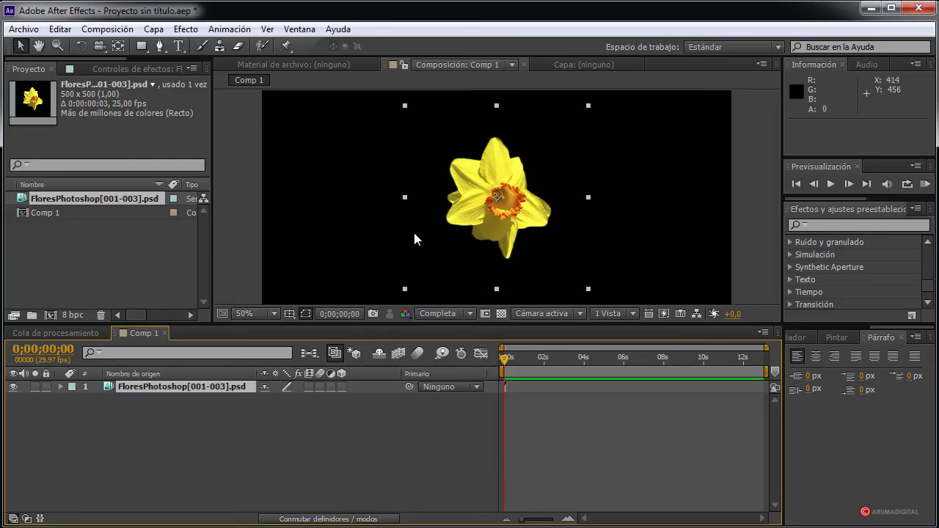
pyautogui.press('.')
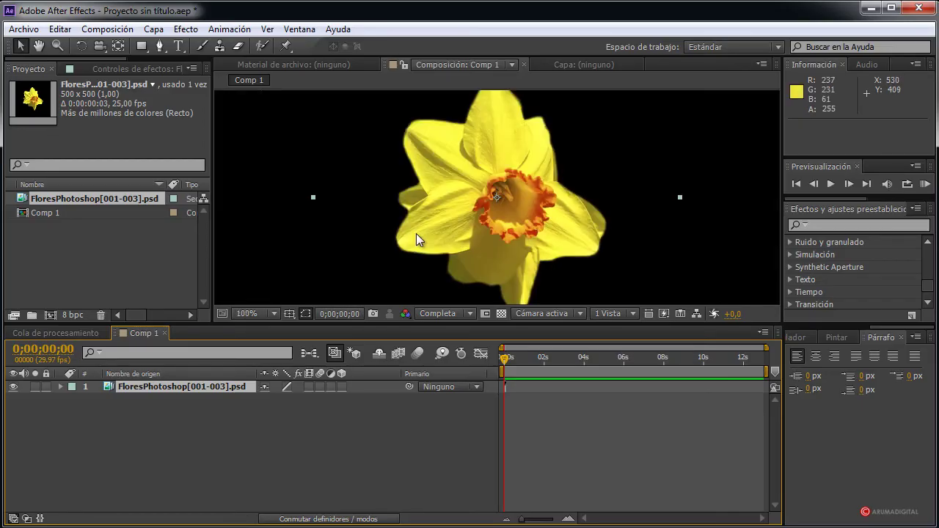
pyautogui.hotkey('ctrl', 'z')
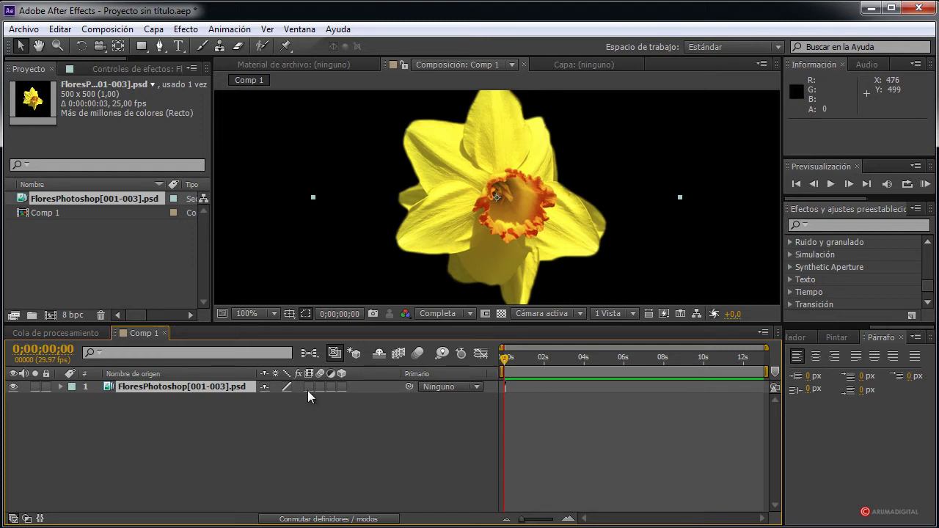
pyautogui.press('.')
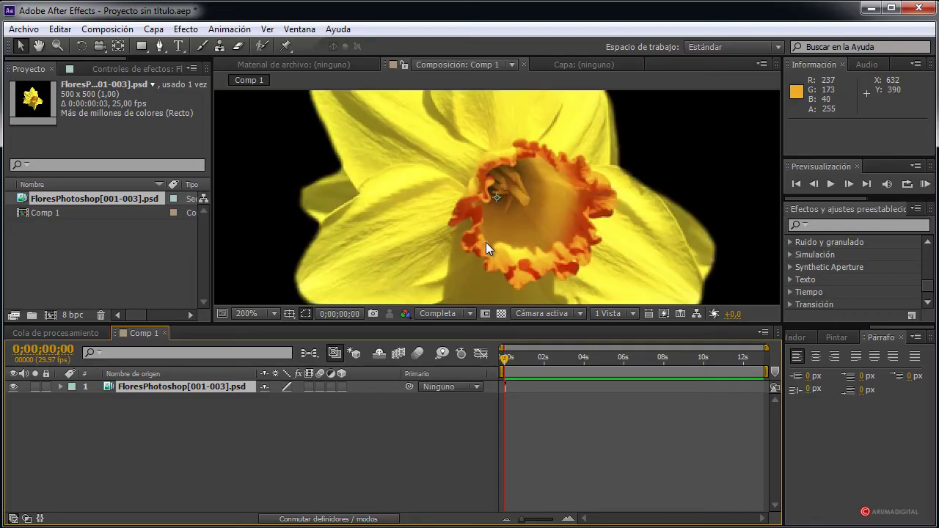
pyautogui.press(',')
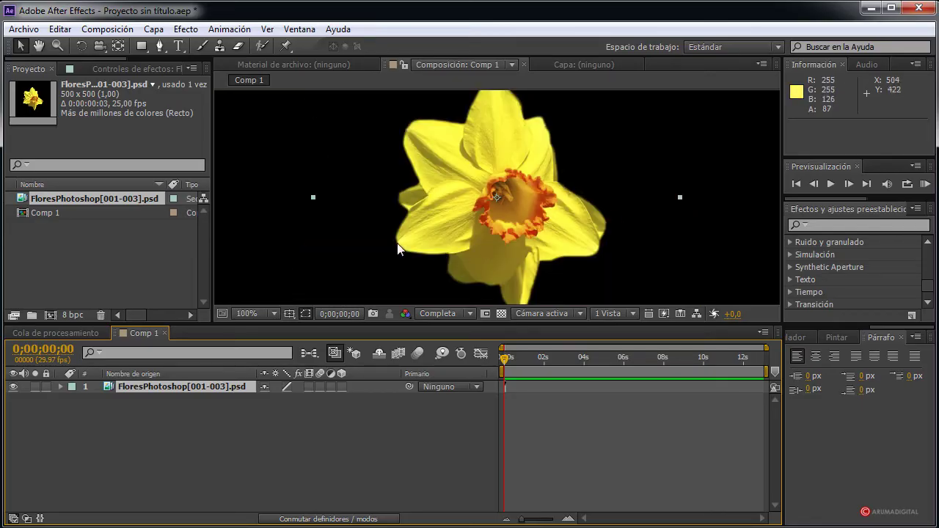
pyautogui.click(138, 256)
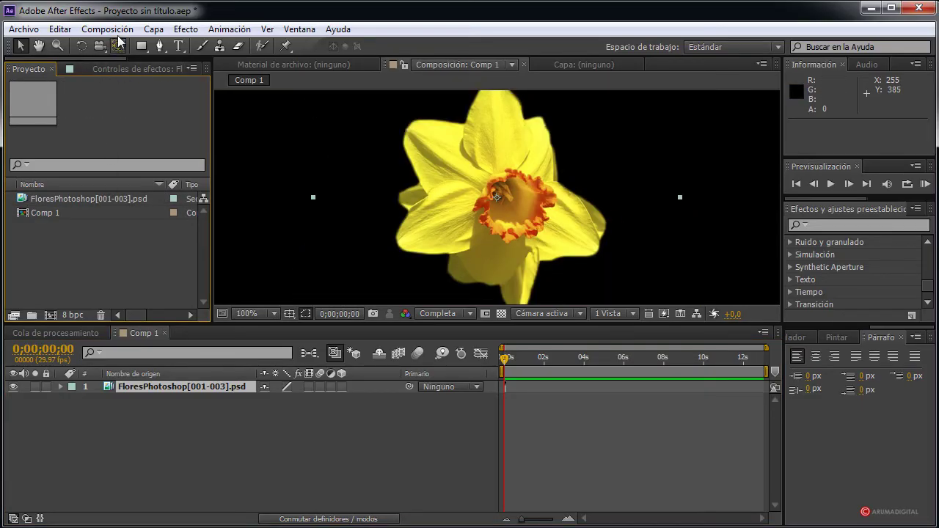
# Import the petunia photo file0001413680382.jpg, browsing the folder in large-icon view
pyautogui.rightClick(111, 236)
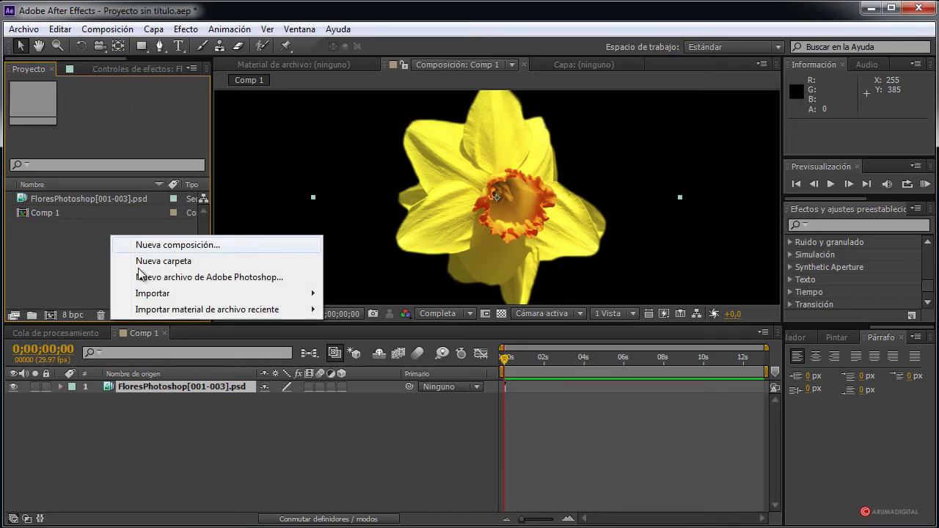
pyautogui.moveTo(169, 300)
pyautogui.click(348, 294)
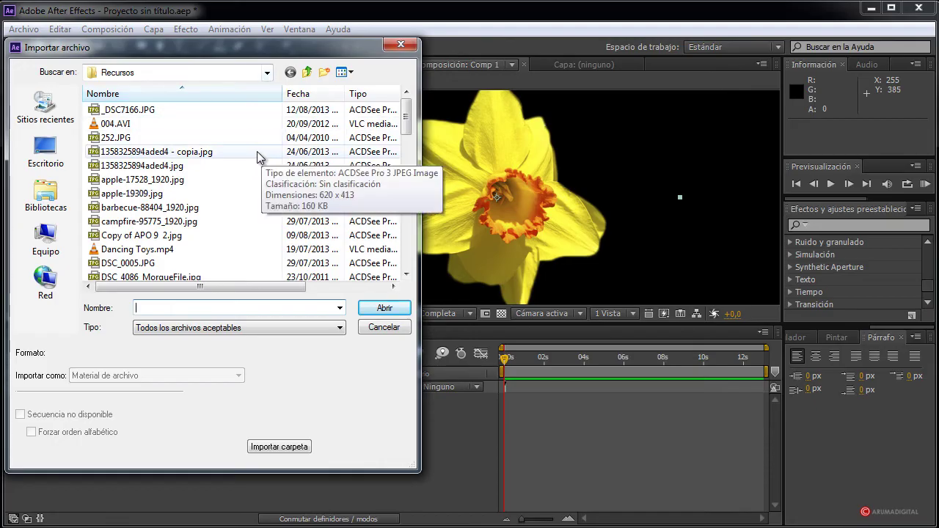
pyautogui.moveTo(262, 286); pyautogui.dragTo(384, 306)
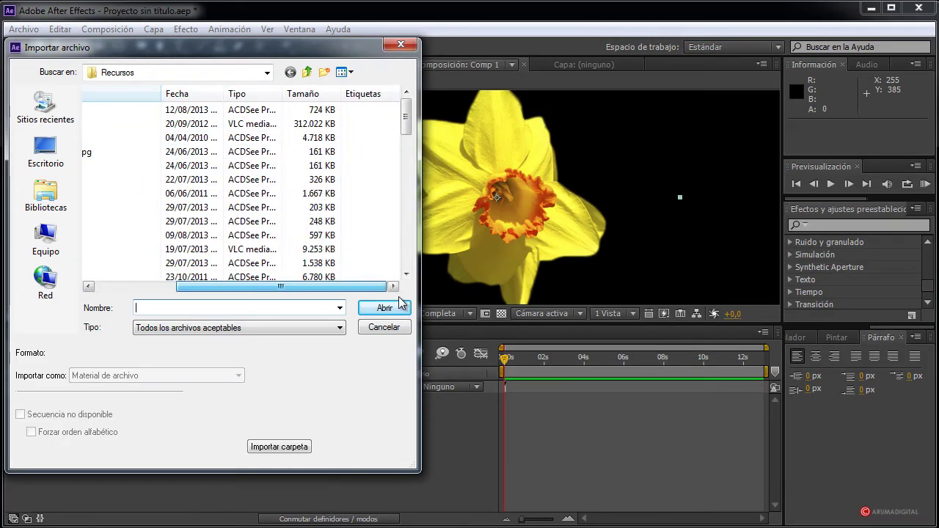
pyautogui.rightClick(383, 172)
pyautogui.moveTo(450, 180)
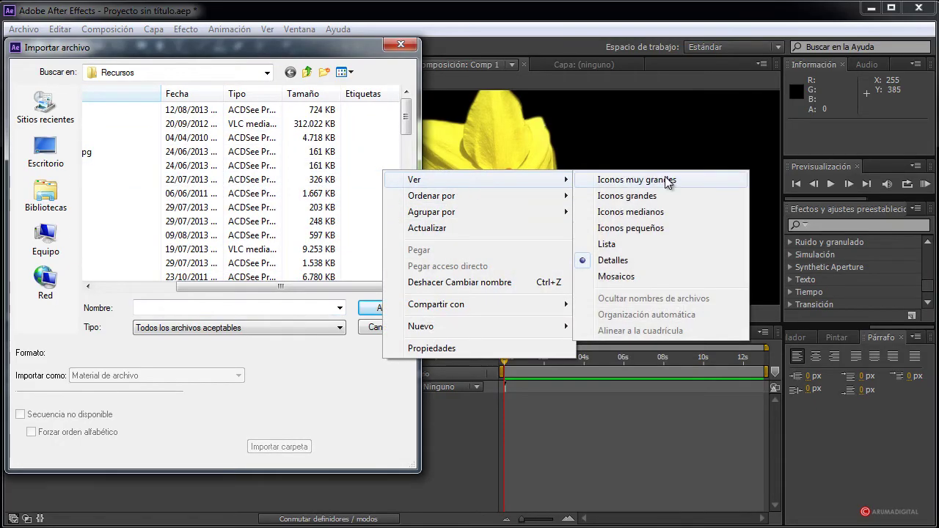
pyautogui.click(650, 197)
pyautogui.moveTo(406, 110); pyautogui.dragTo(415, 146)
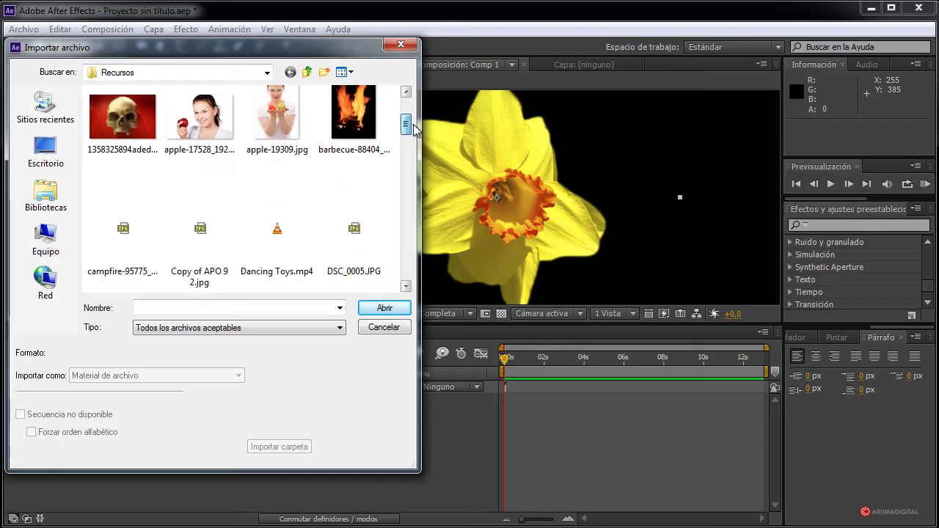
pyautogui.scroll(-2, 409, 145)
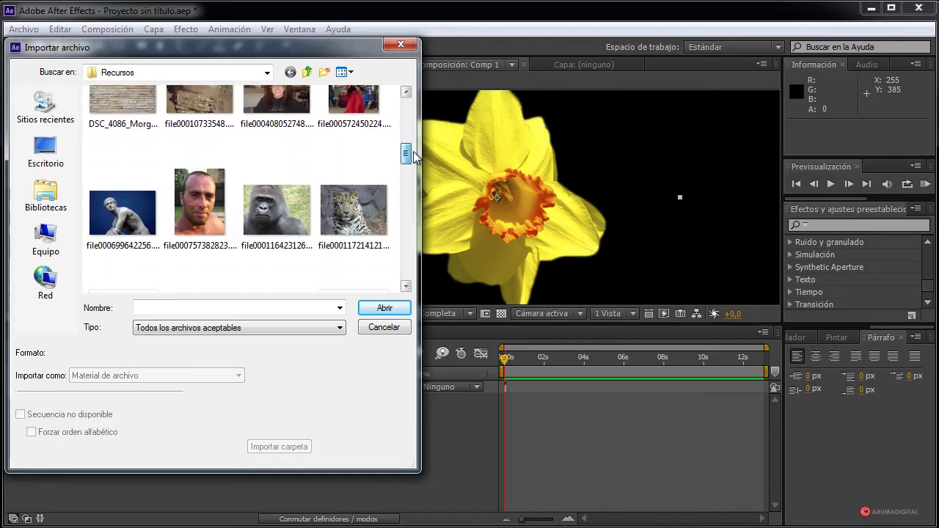
pyautogui.scroll(-2, 410, 150)
pyautogui.click(207, 192)
# Import the petunia photo file0001413680382.jpg and place it in Comp 1 above the flower sequence
pyautogui.doubleClick(208, 192)
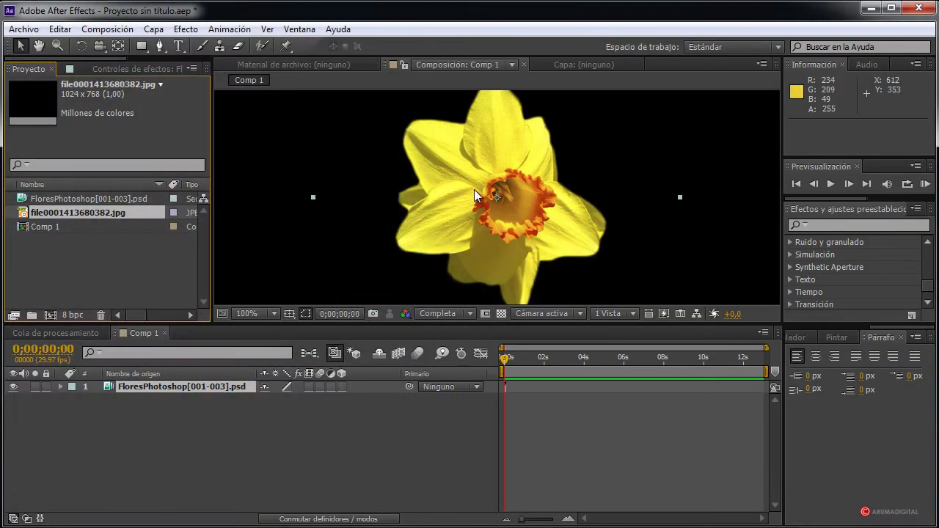
pyautogui.press(',')
pyautogui.press(',')
pyautogui.press(',')
pyautogui.press(',')
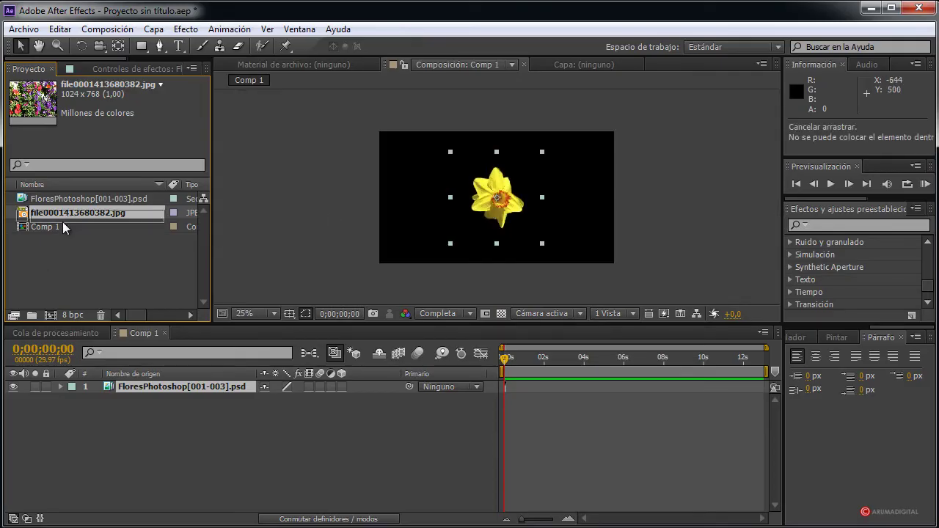
pyautogui.moveTo(64, 223); pyautogui.dragTo(61, 224)
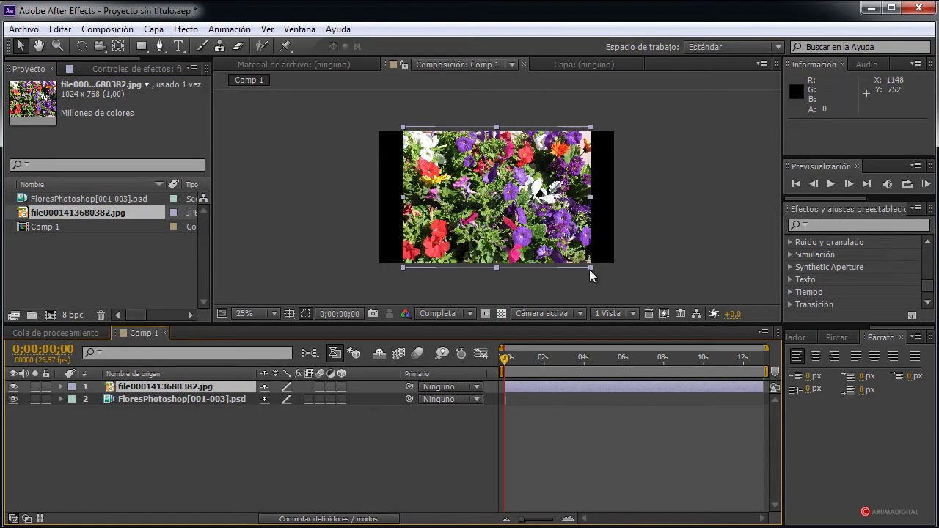
# Enlarge the photo layer to 130,3% scale so it fills the frame
pyautogui.moveTo(590, 269); pyautogui.dragTo(649, 294)
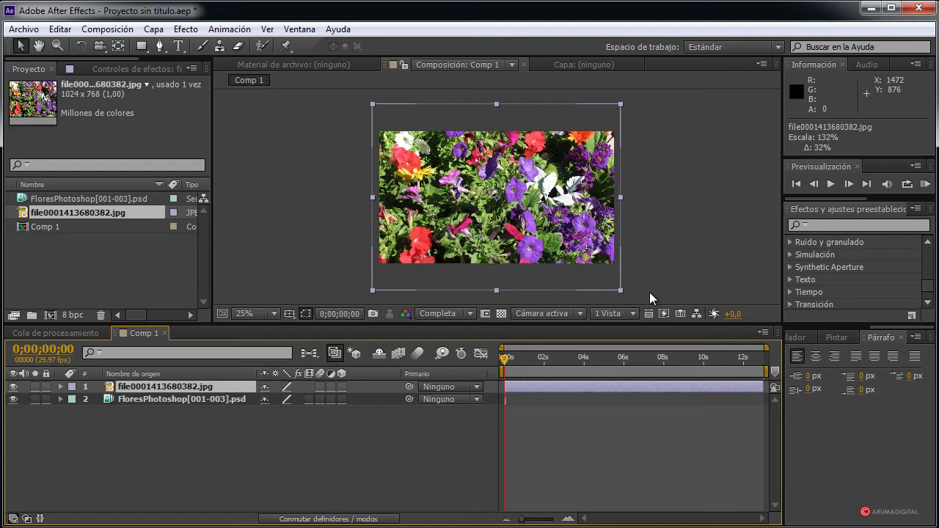
pyautogui.click(180, 387)
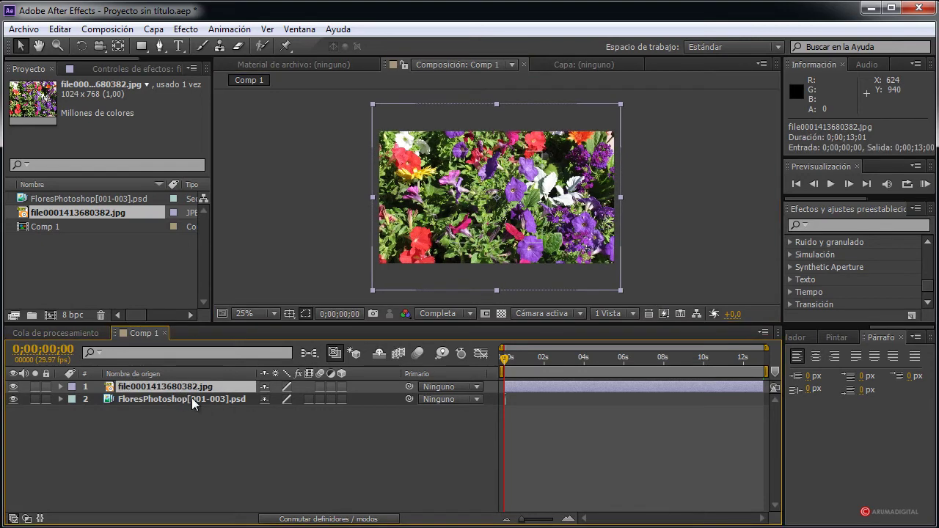
pyautogui.press('s')
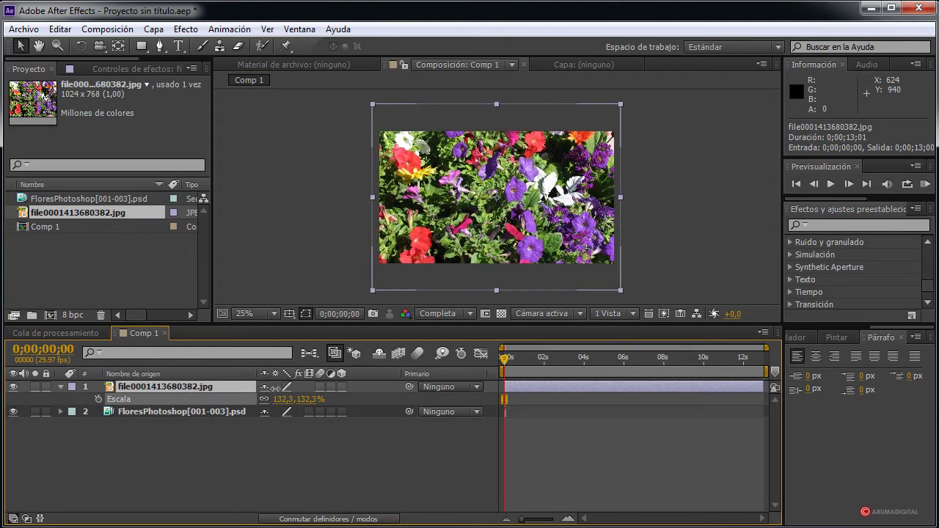
pyautogui.press('alt+KP_Subtract')
pyautogui.press('alt+KP_Subtract')
pyautogui.press('.')
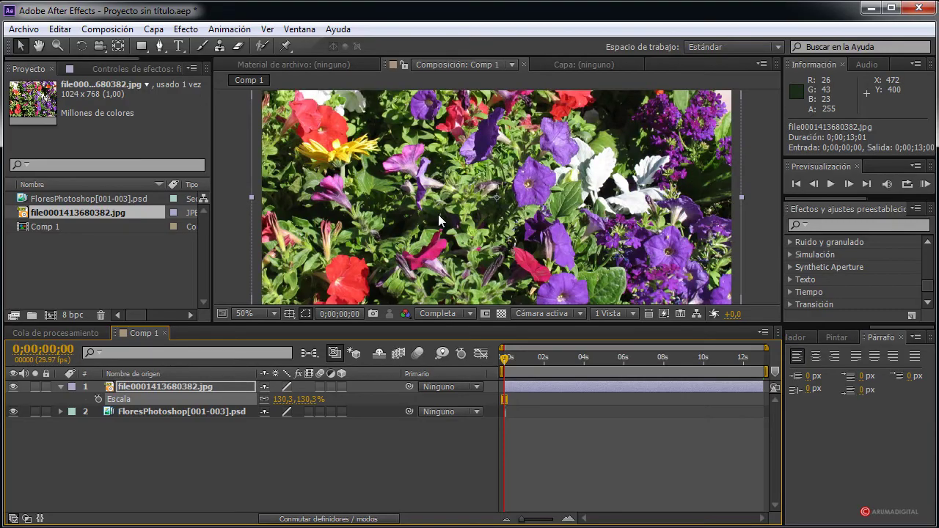
# Move the FloresPhotoshop layer above the petunia photo and scale it to 62%
pyautogui.click(170, 411)
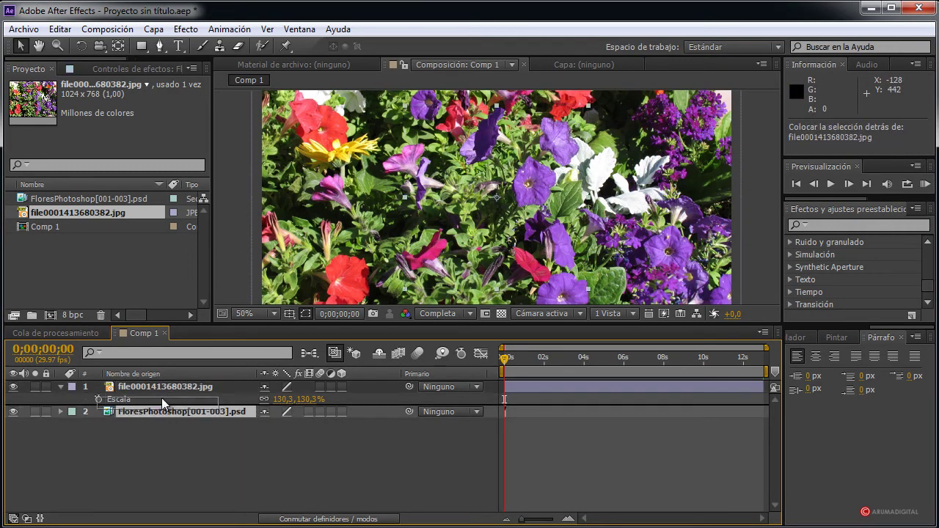
pyautogui.hotkey('ctrl', ']')
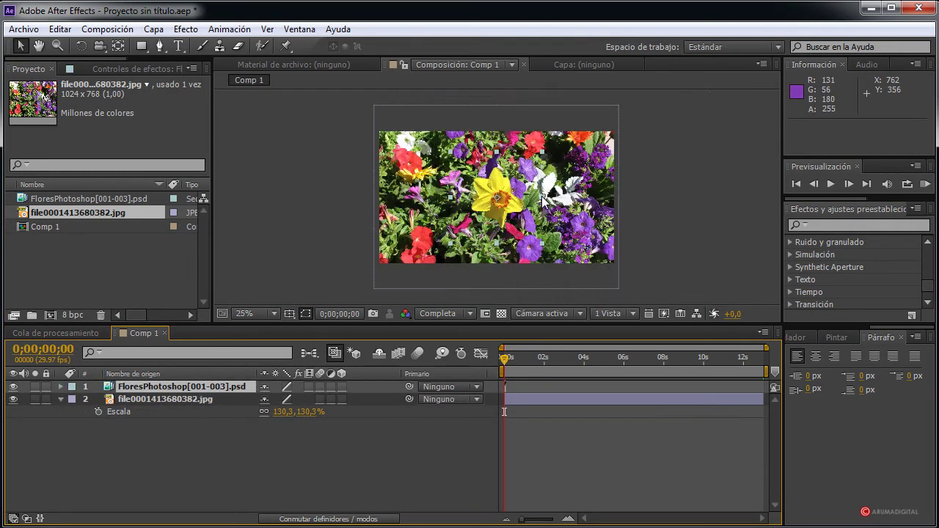
pyautogui.click(179, 389)
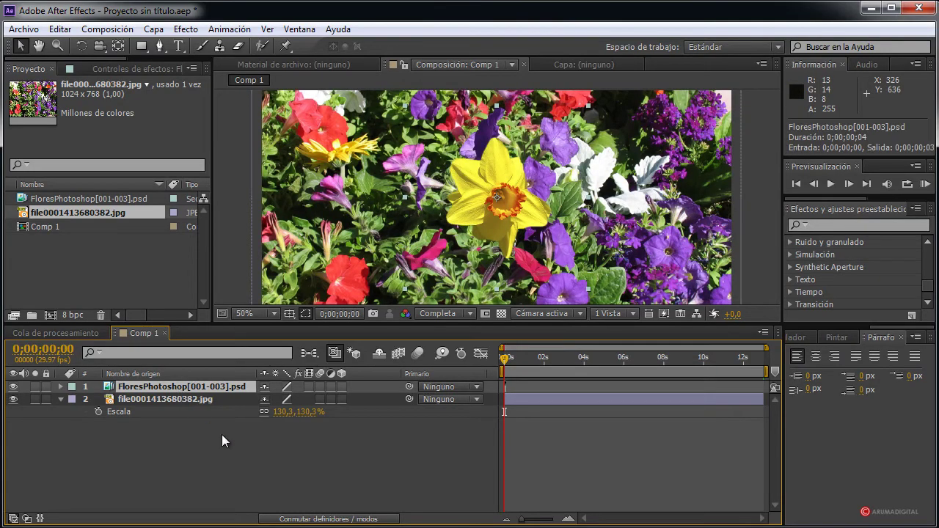
pyautogui.press('s')
pyautogui.moveTo(290, 401); pyautogui.dragTo(261, 402)
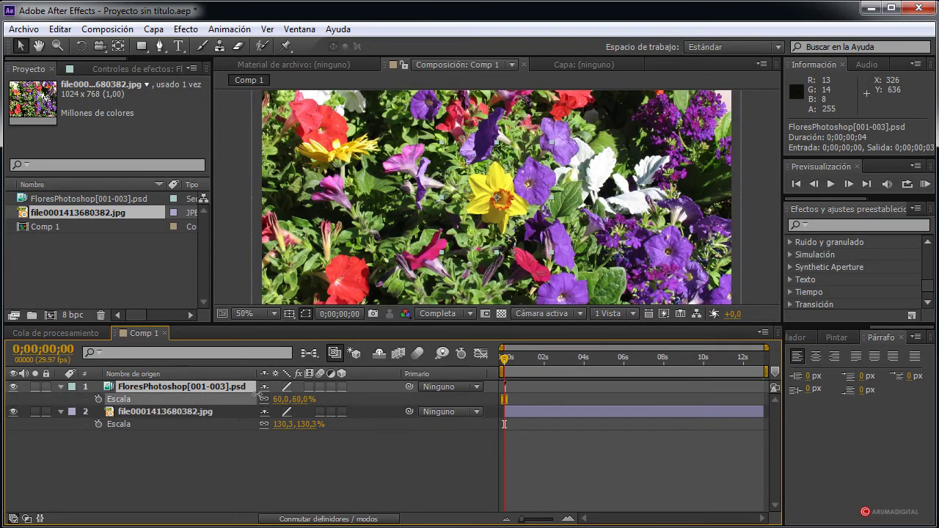
# Position the daffodil just left of the frame centre among the petunias
pyautogui.moveTo(516, 210); pyautogui.dragTo(630, 192)
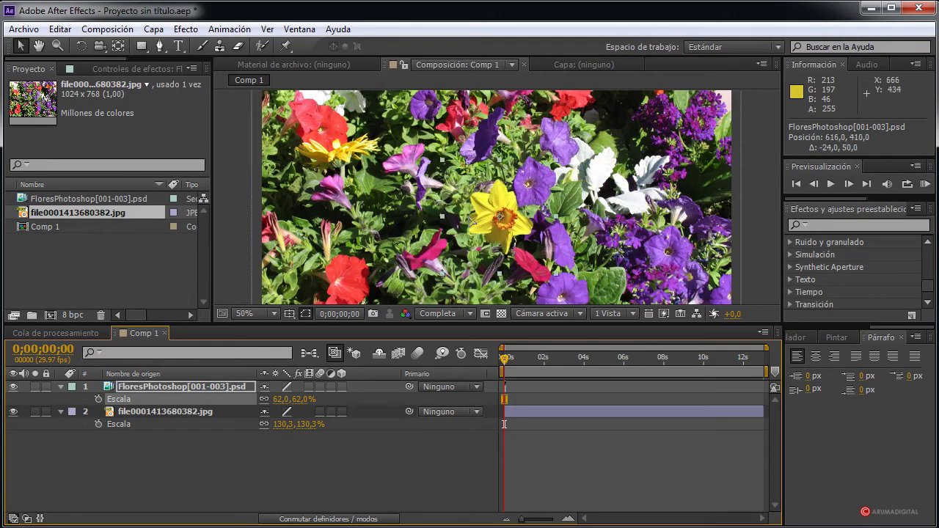
pyautogui.moveTo(629, 193); pyautogui.dragTo(420, 218)
pyautogui.scroll(1, 608, 179)
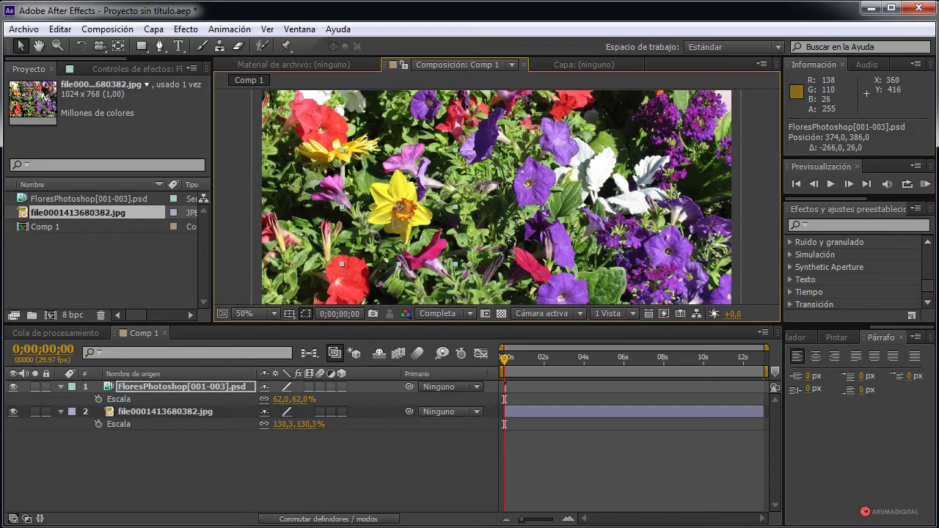
pyautogui.moveTo(399, 218); pyautogui.dragTo(393, 225)
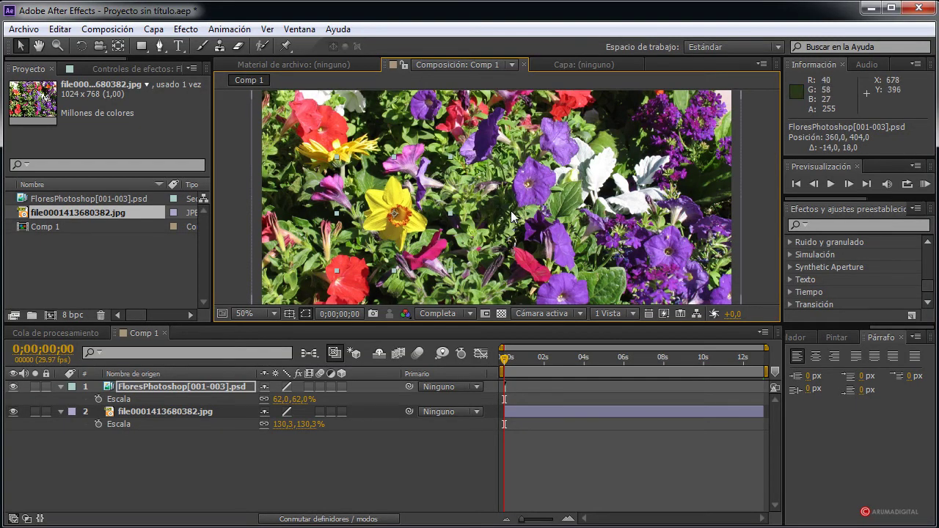
pyautogui.scroll(1, 513, 215)
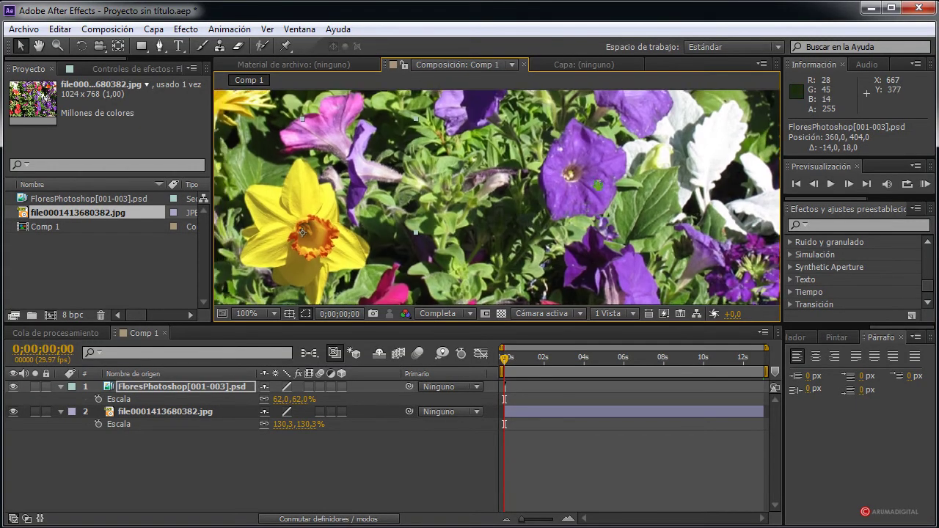
pyautogui.scroll(-1, 590, 198)
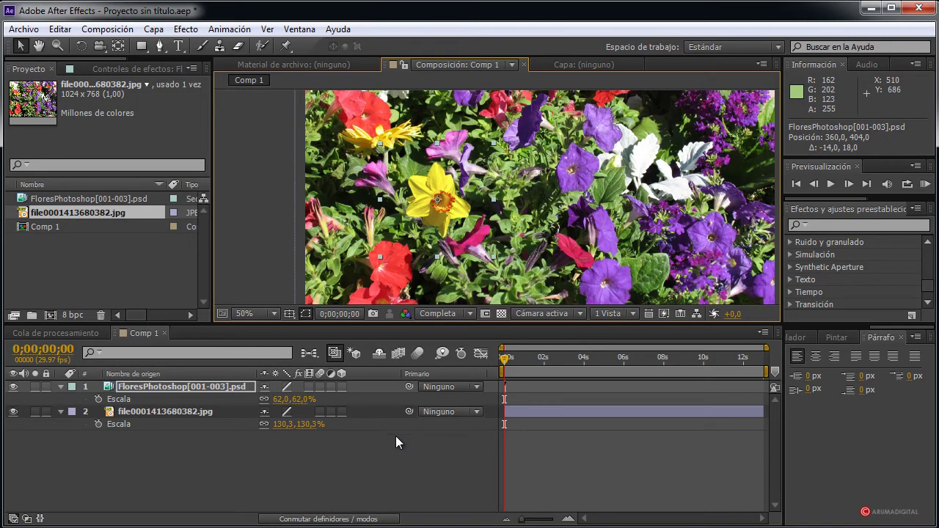
# Enable time remapping (Tiempo > Activar remapeo de tiempo) on the FloresPhotoshop layer
pyautogui.rightClick(198, 391)
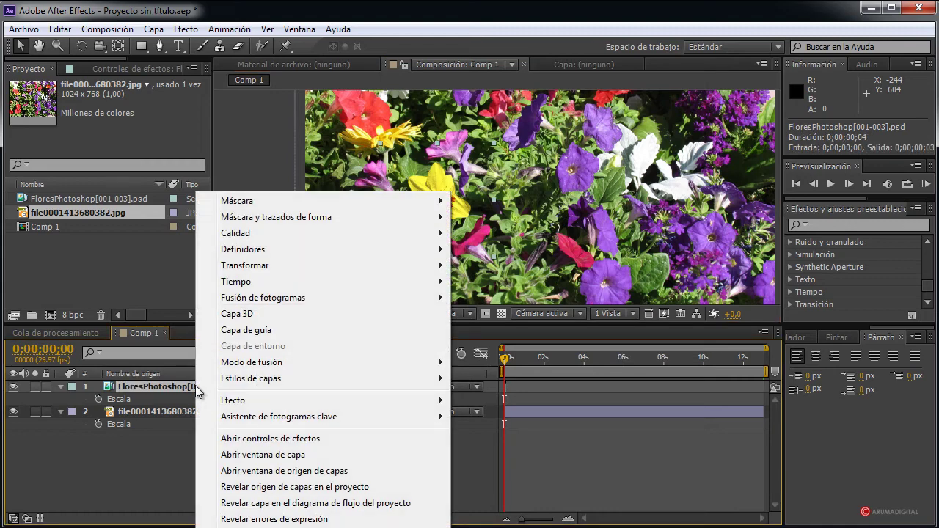
pyautogui.moveTo(308, 283)
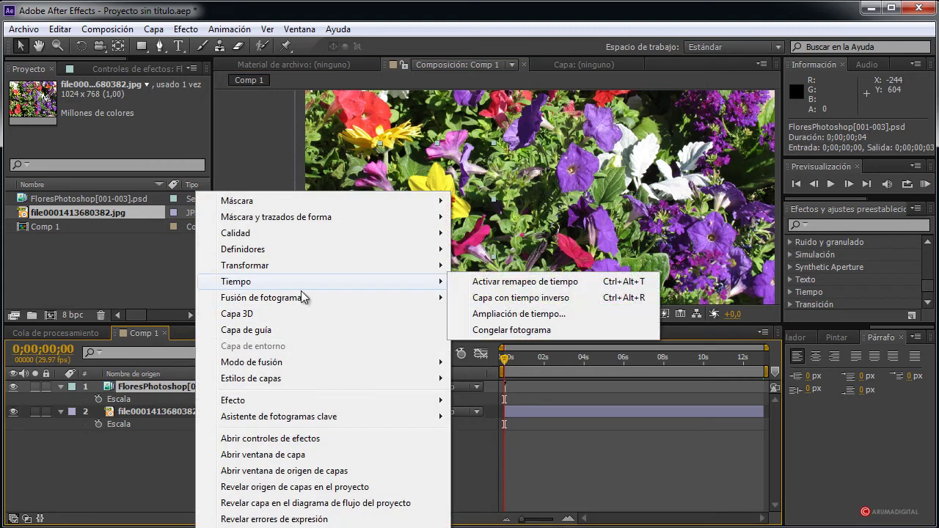
pyautogui.click(516, 281)
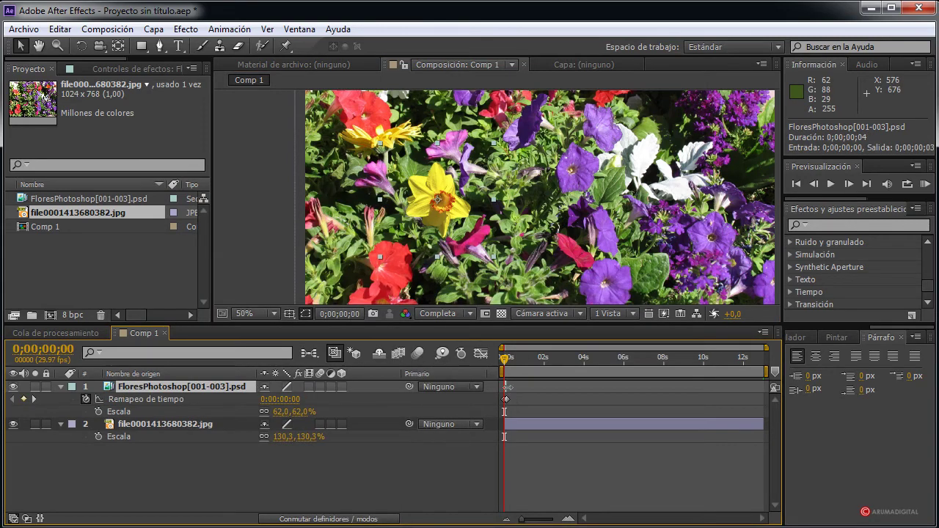
# Stretch the daffodil layer's out point to about 2 seconds and check a later frame
pyautogui.moveTo(507, 386); pyautogui.dragTo(545, 384)
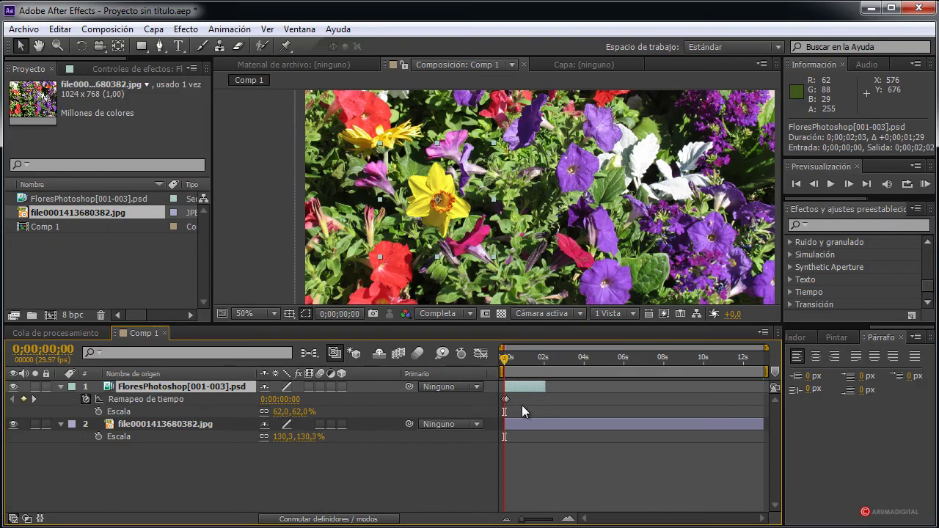
pyautogui.click(506, 399)
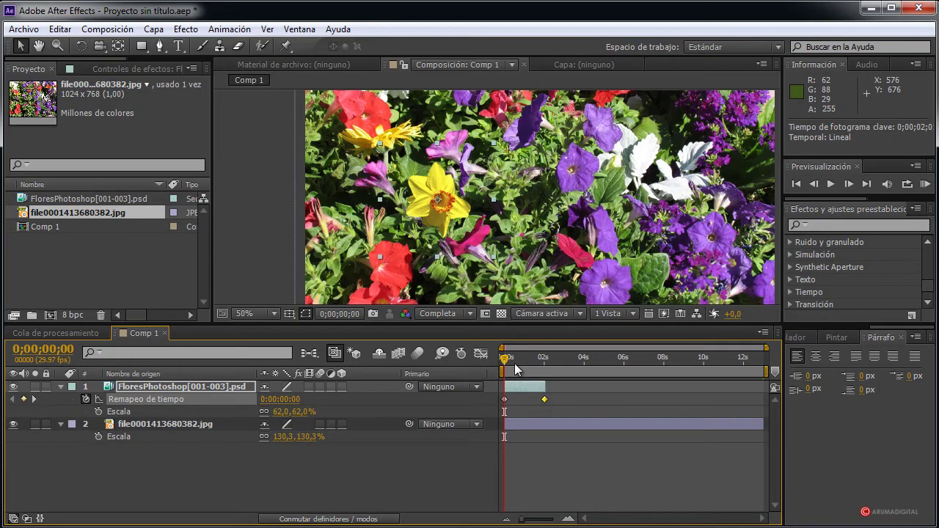
pyautogui.moveTo(504, 357)
pyautogui.mouseDown()
pyautogui.moveTo(531, 363)
pyautogui.moveTo(494, 364)
pyautogui.mouseUp()
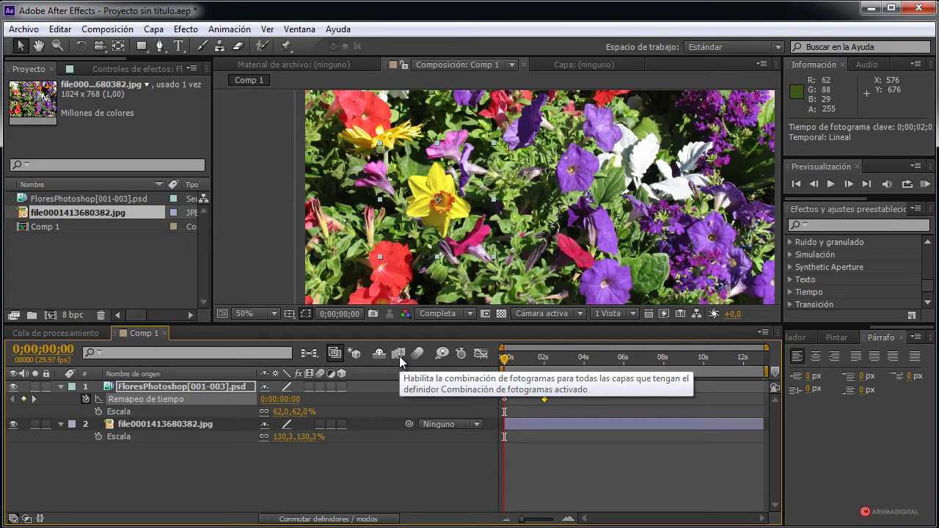
# Turn on the composition's Frame Blending switch and set the daffodil layer to Movimiento de píxeles
pyautogui.click(399, 355)
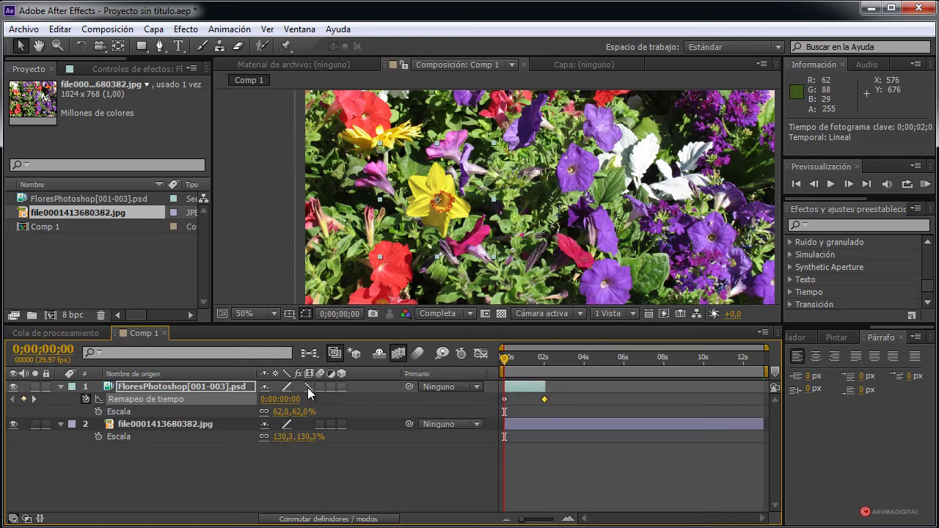
pyautogui.rightClick(226, 385)
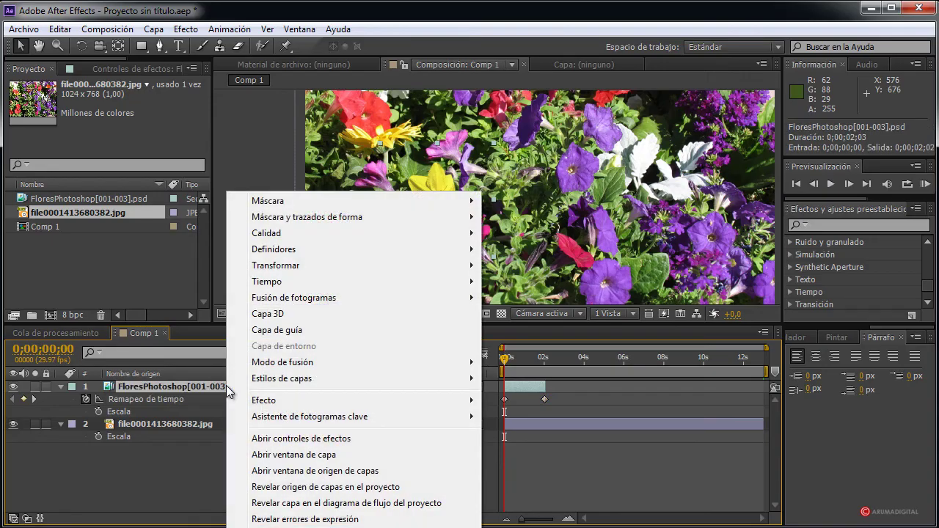
pyautogui.moveTo(436, 299)
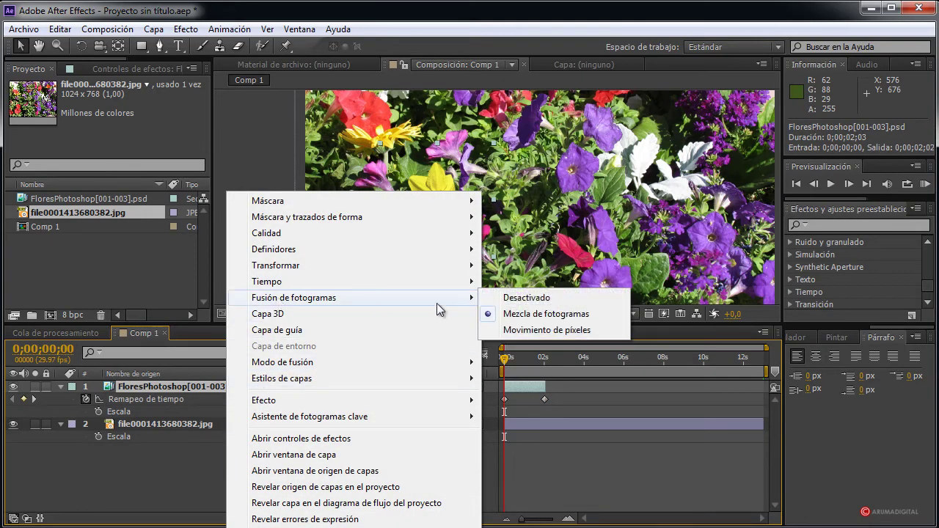
pyautogui.click(540, 331)
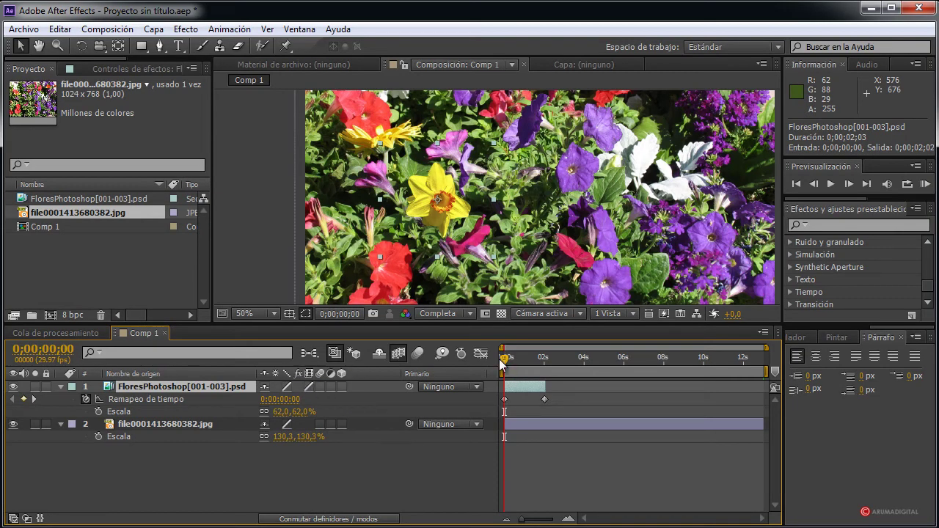
# Zoom the viewer to 100% and scrub through the daffodil morph, ending at 0;00;00;00
pyautogui.moveTo(504, 365)
pyautogui.mouseDown()
pyautogui.moveTo(535, 363)
pyautogui.moveTo(498, 357)
pyautogui.mouseUp()
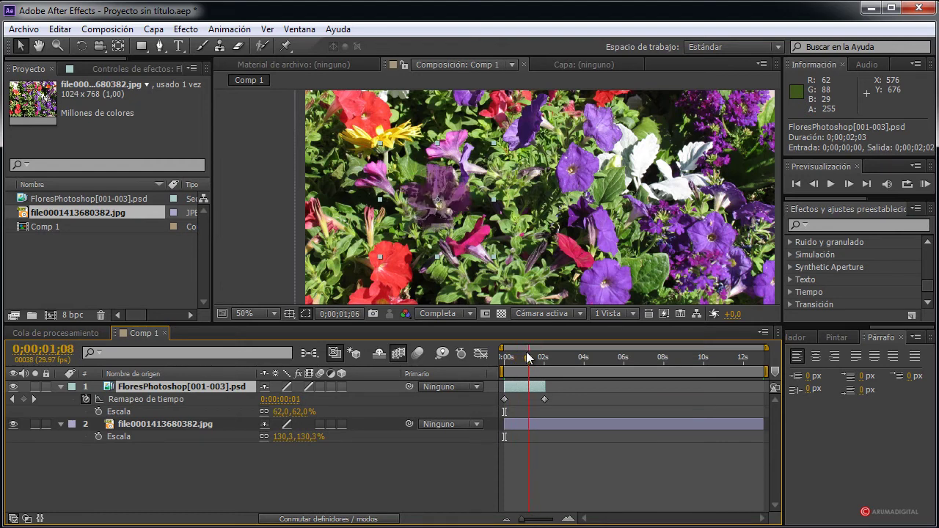
pyautogui.press('/')
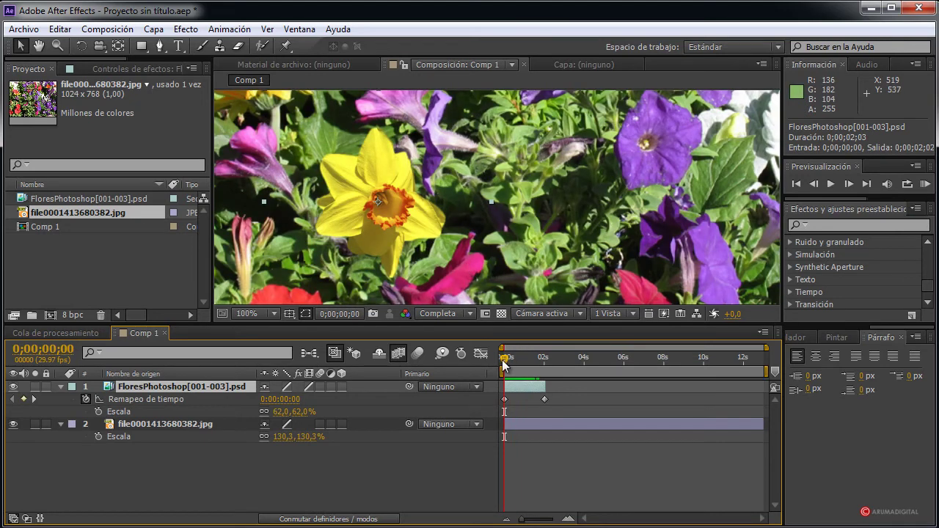
pyautogui.click(510, 363)
pyautogui.moveTo(509, 363)
pyautogui.mouseDown()
pyautogui.moveTo(519, 361)
pyautogui.moveTo(504, 359)
pyautogui.mouseUp()
pyautogui.scroll(-1, 429, 264)
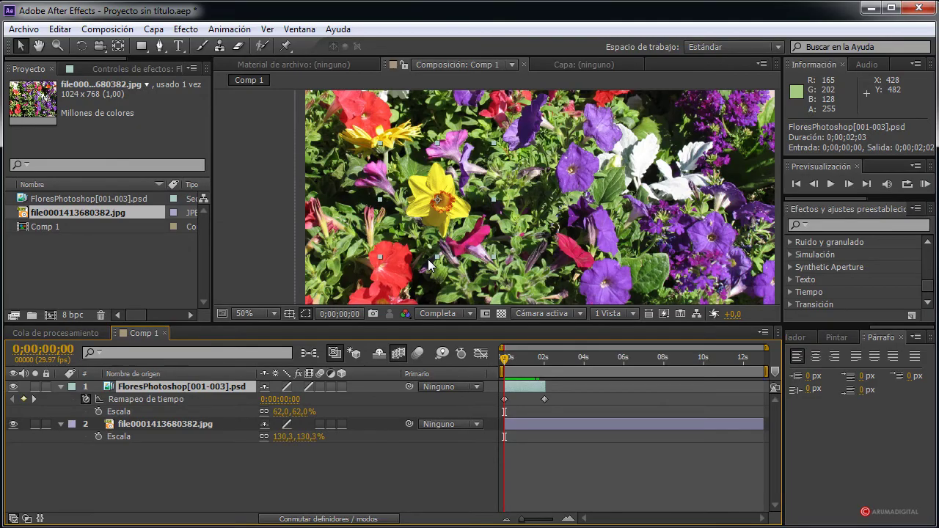
pyautogui.scroll(1, 429, 264)
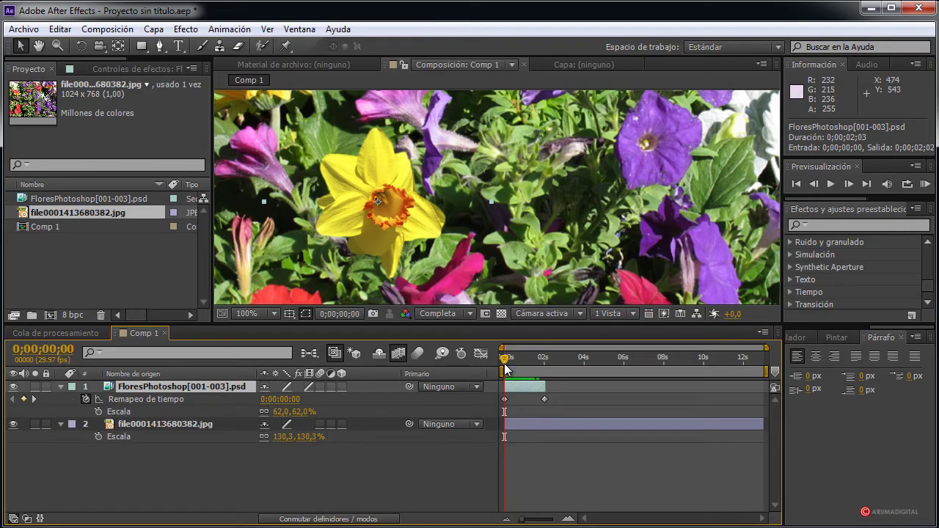
pyautogui.moveTo(505, 364)
pyautogui.mouseDown()
pyautogui.moveTo(525, 357)
pyautogui.moveTo(503, 366)
pyautogui.mouseUp()
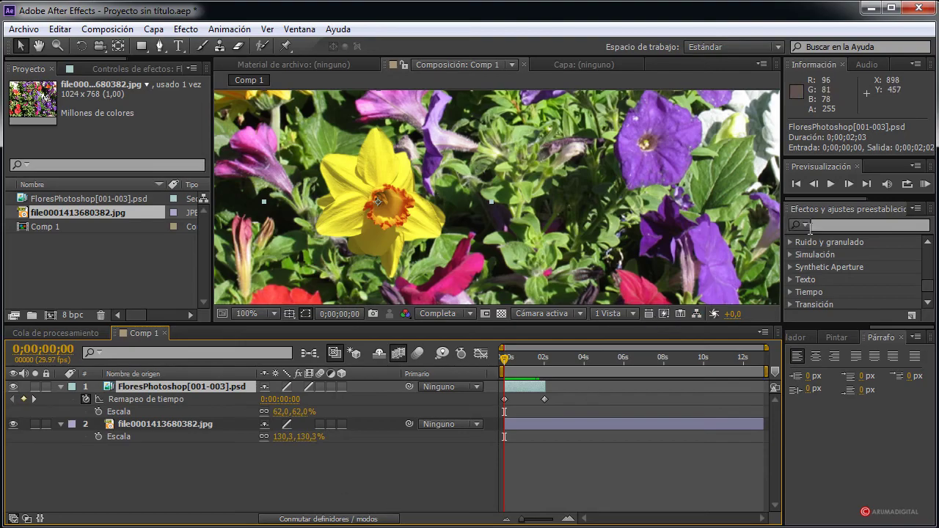
# Apply CC Force Motion Blur to the FloresPhotoshop layer with a Shutter Angle of 360
pyautogui.click(814, 225)
pyautogui.write('cc')
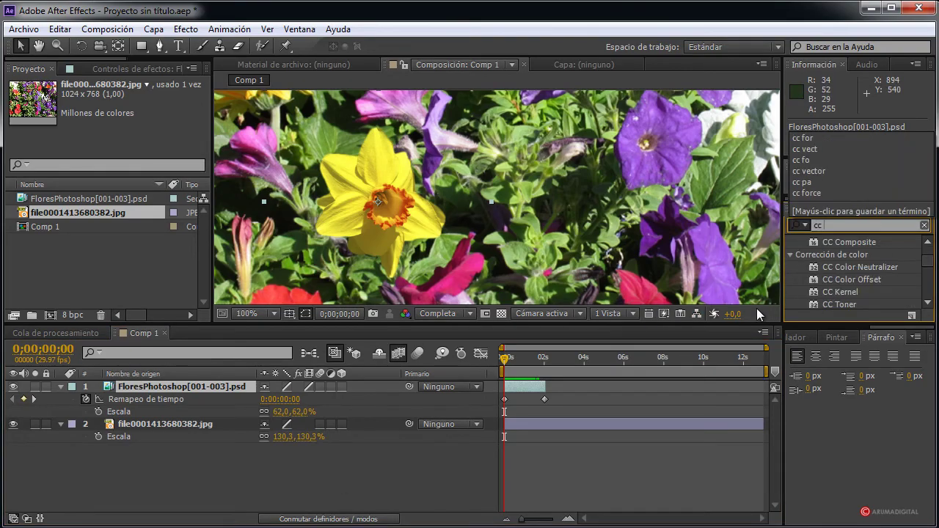
pyautogui.write(' force')
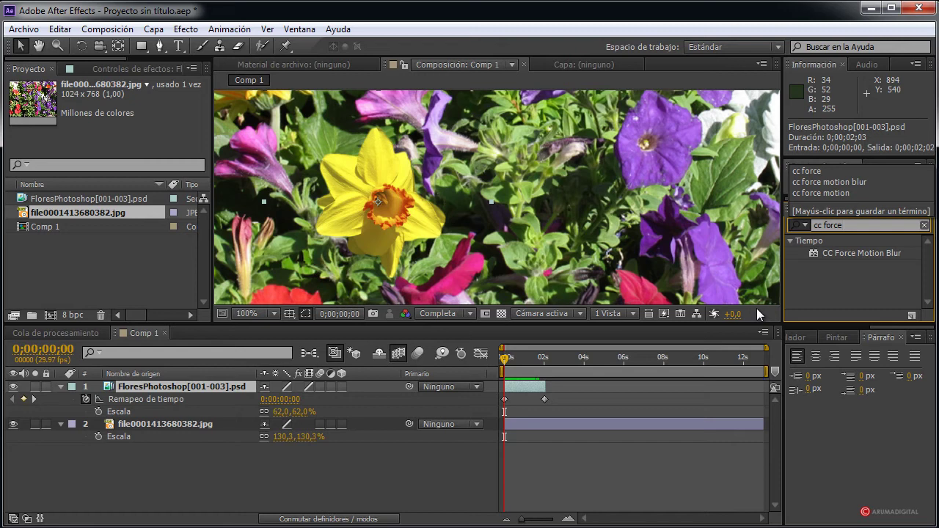
pyautogui.moveTo(848, 254); pyautogui.dragTo(215, 386)
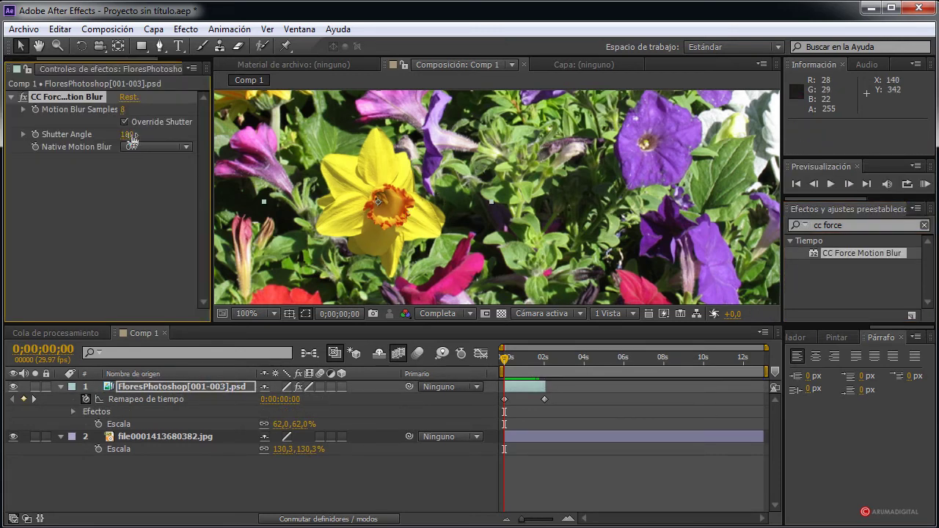
pyautogui.click(130, 134)
pyautogui.write('360')
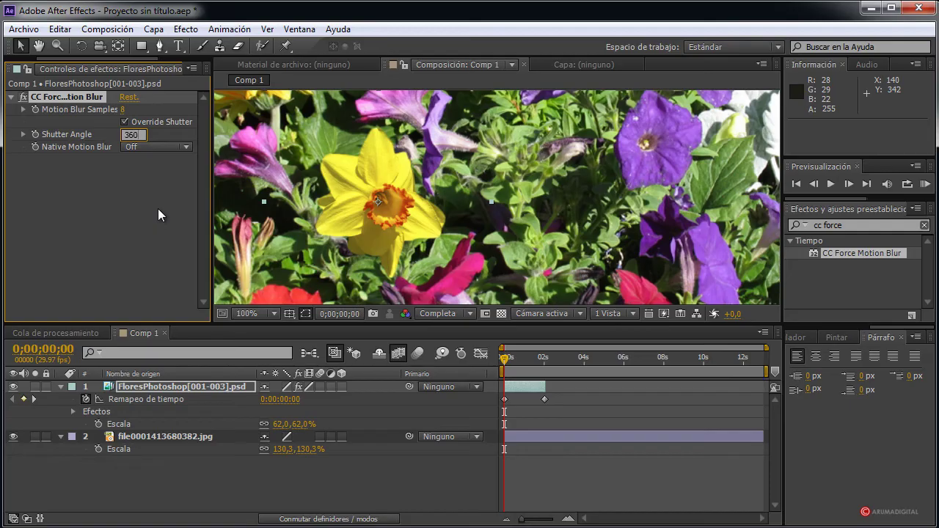
pyautogui.click(117, 208)
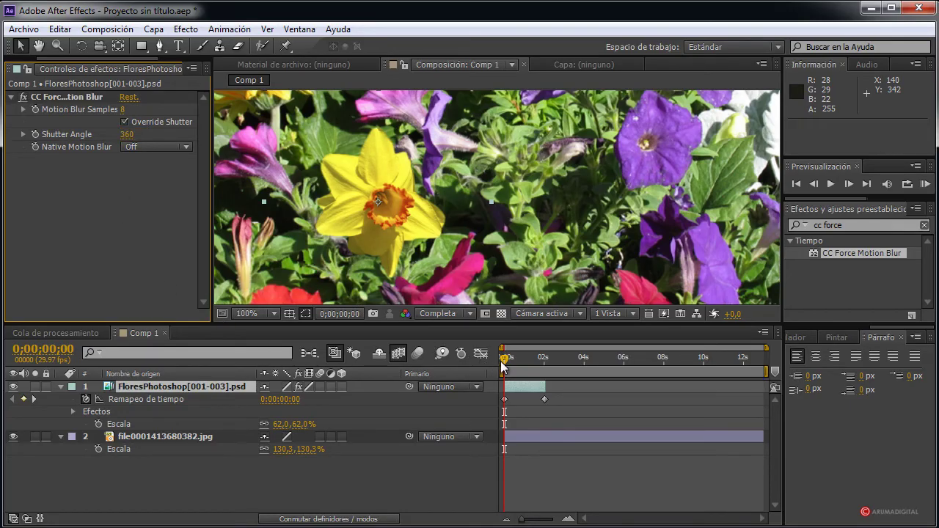
# Scrub through the morph to preview the motion blur on later frames
pyautogui.moveTo(502, 365); pyautogui.dragTo(508, 366)
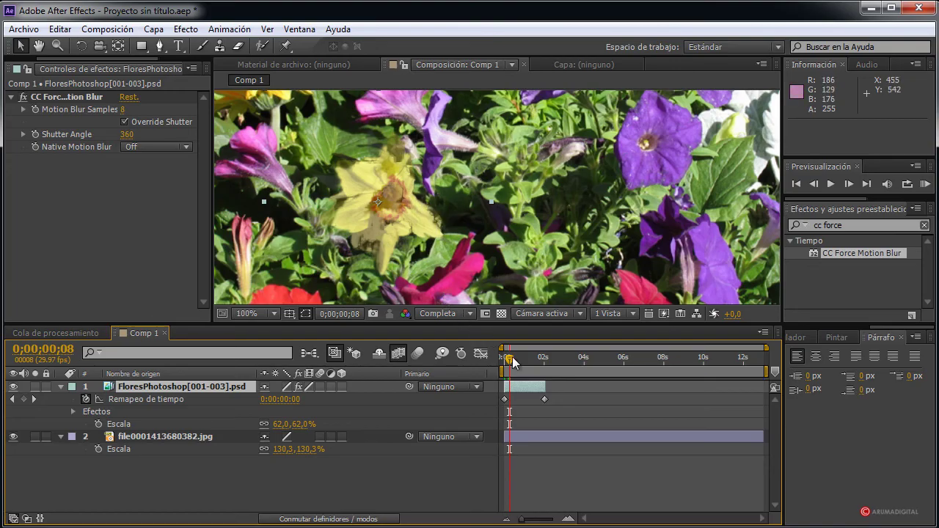
pyautogui.moveTo(514, 362); pyautogui.dragTo(527, 367)
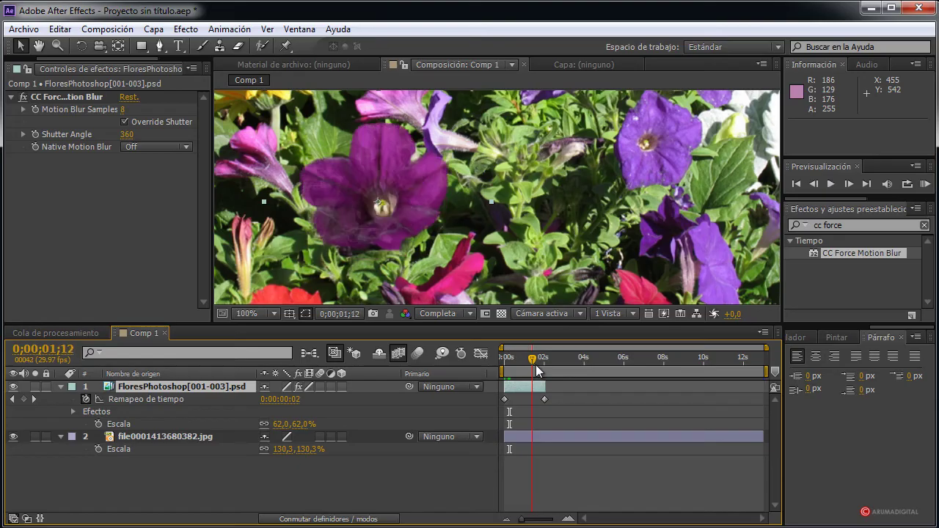
pyautogui.moveTo(527, 367); pyautogui.dragTo(502, 371)
# Collapse the layer properties, duplicate the daffodil layer and move the copy right
pyautogui.scroll(-2, 469, 220)
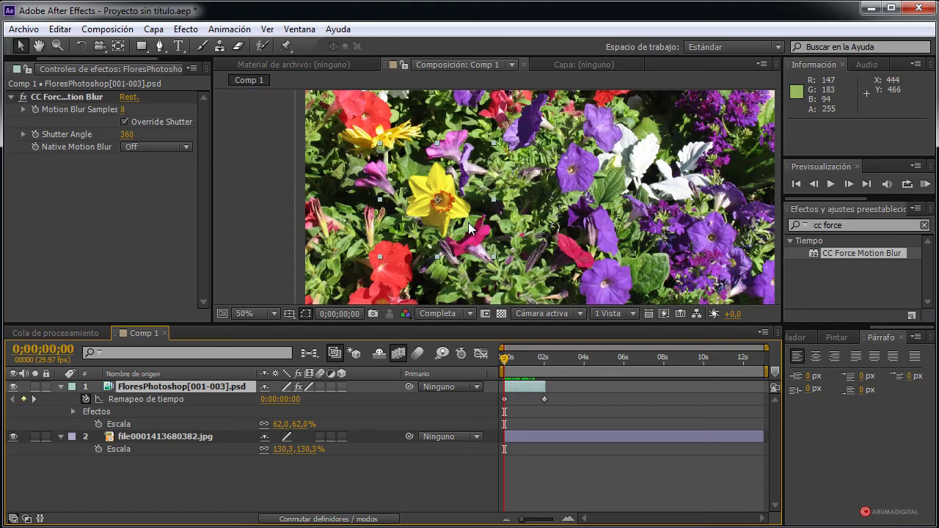
pyautogui.hscroll(2, 462, 224)
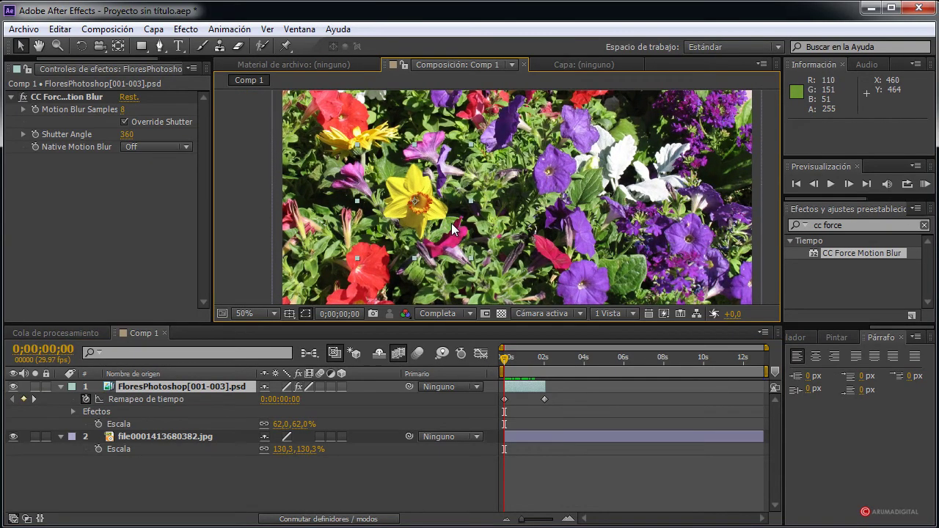
pyautogui.click(60, 387)
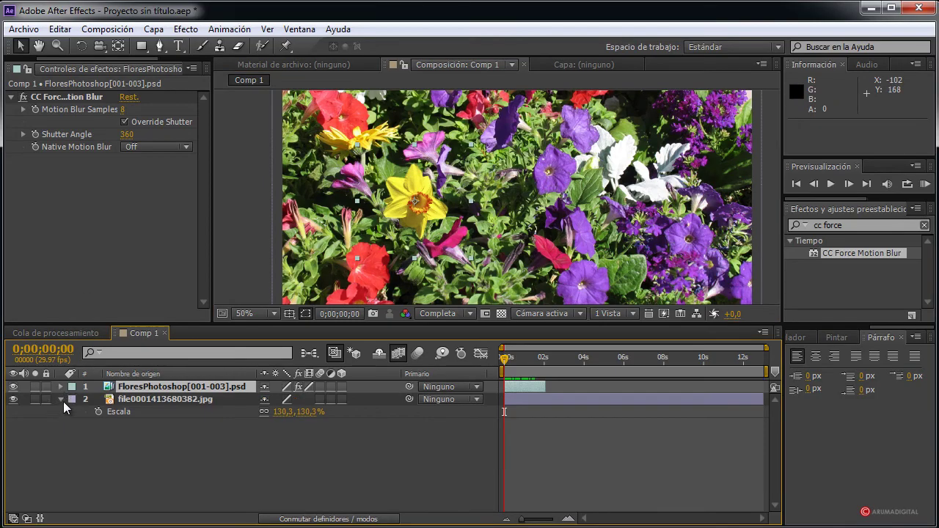
pyautogui.click(60, 399)
pyautogui.click(90, 420)
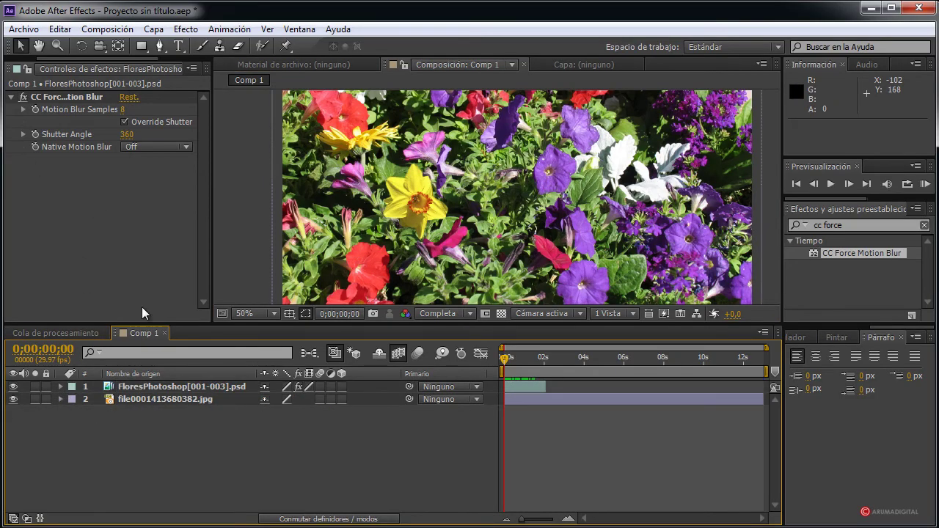
pyautogui.click(174, 387)
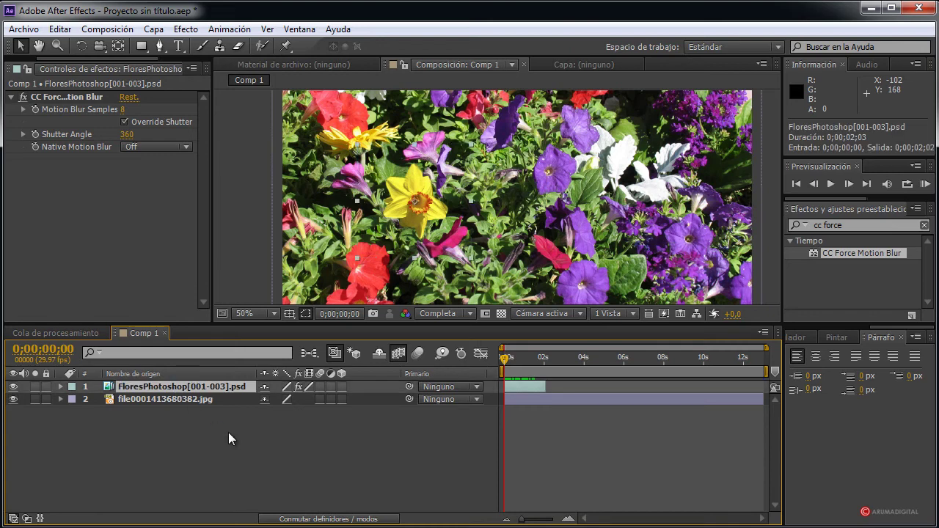
pyautogui.hotkey('ctrl', 'd')
pyautogui.moveTo(443, 215)
pyautogui.mouseDown()
pyautogui.moveTo(653, 183)
pyautogui.moveTo(676, 157)
pyautogui.mouseUp()
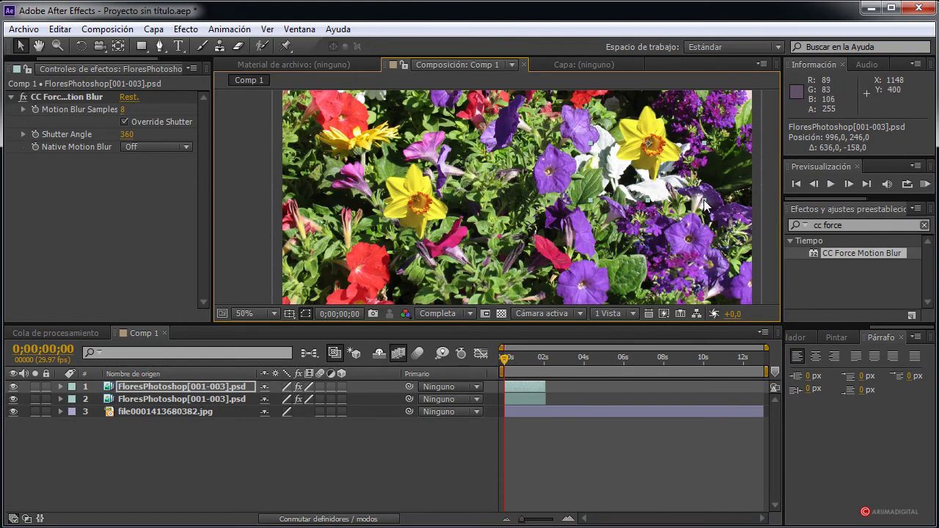
# Rotate the copy to 17x+82°, scale it to 39% and move it to the right edge
pyautogui.click(176, 387)
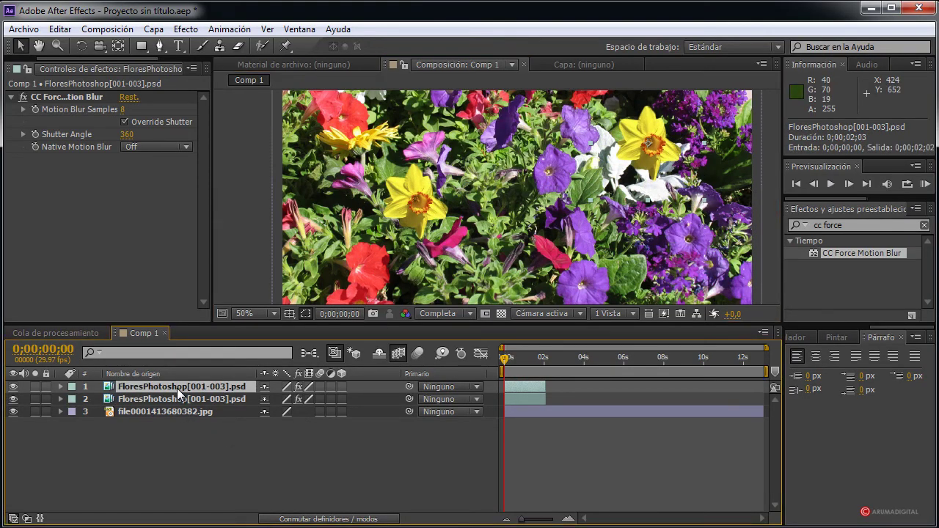
pyautogui.press('r')
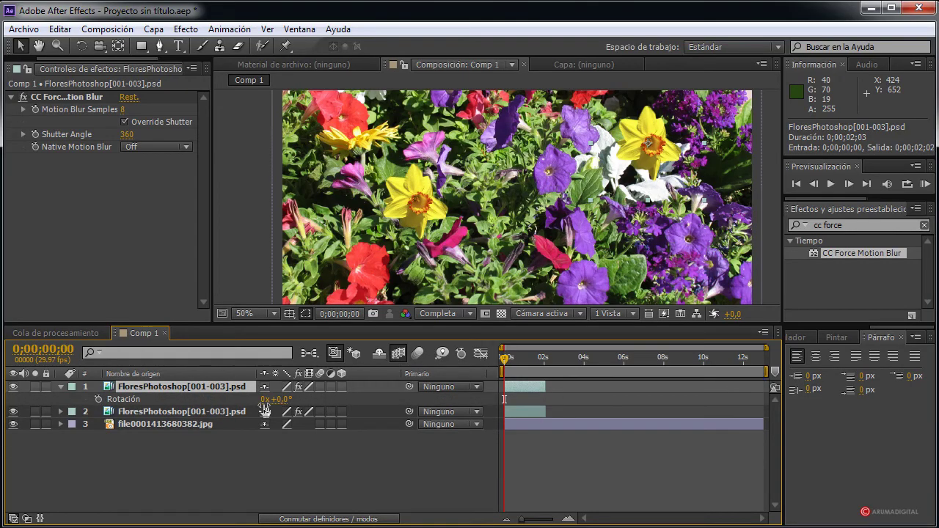
pyautogui.moveTo(264, 406); pyautogui.dragTo(343, 397)
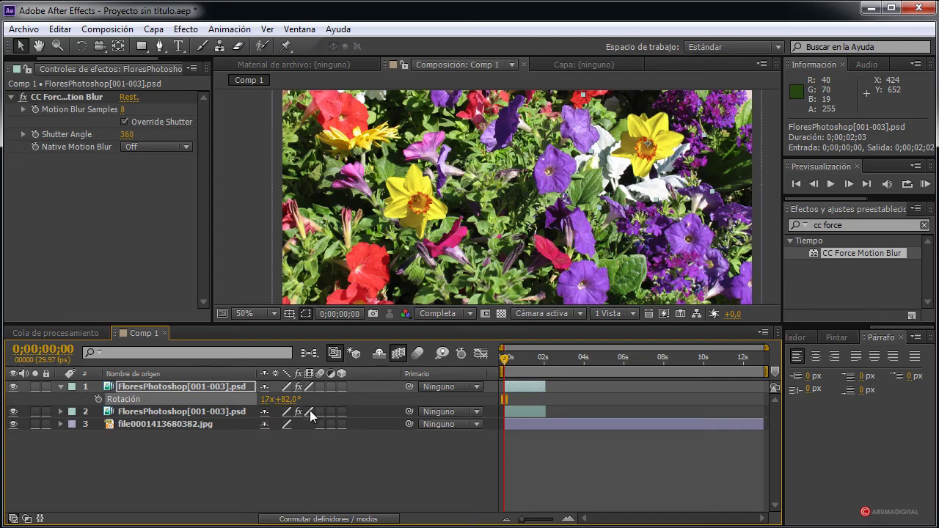
pyautogui.click(182, 391)
pyautogui.press('s')
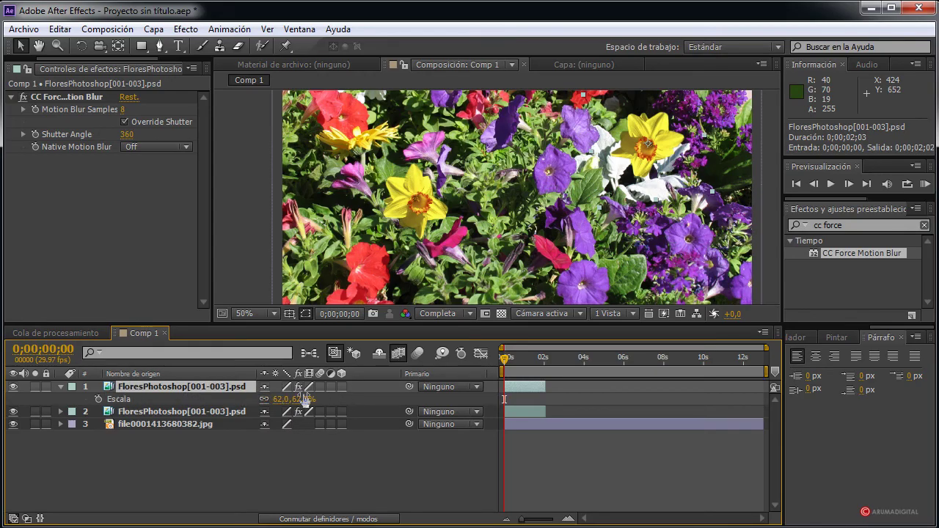
pyautogui.moveTo(283, 400); pyautogui.dragTo(253, 400)
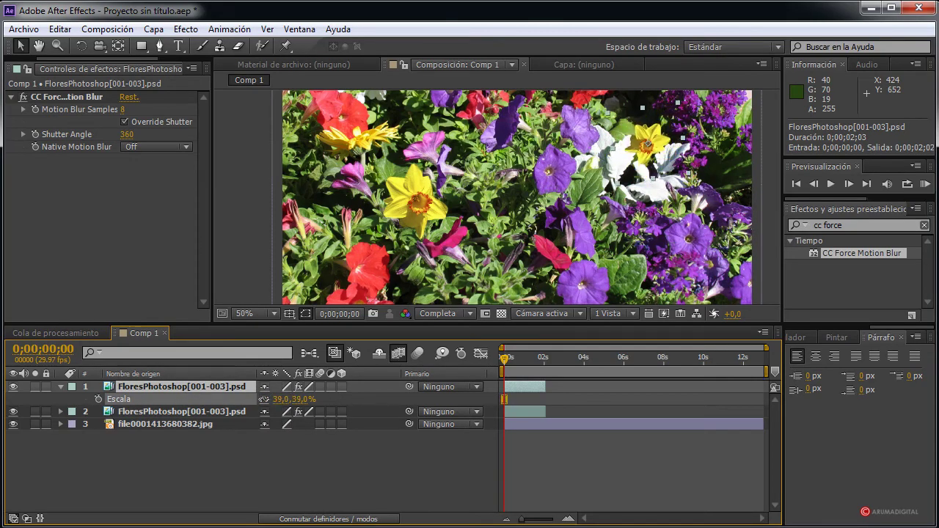
pyautogui.moveTo(618, 147); pyautogui.dragTo(695, 171)
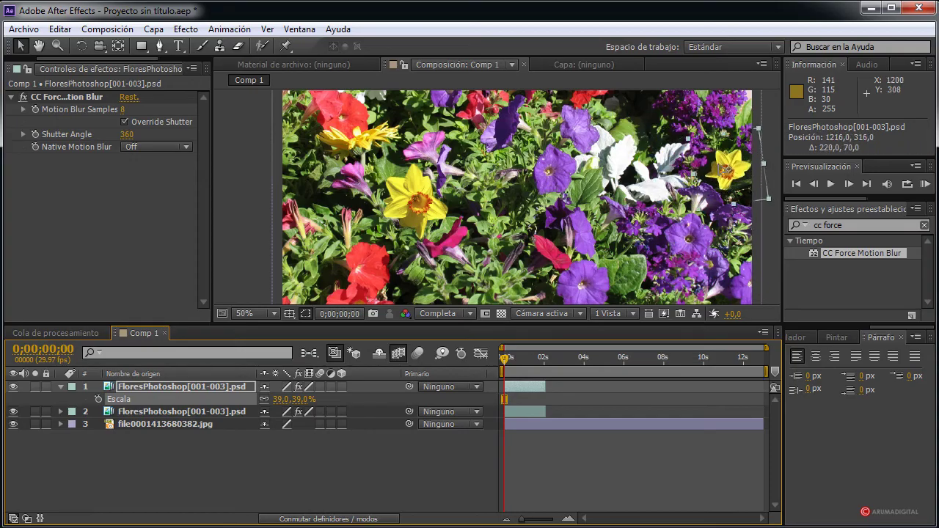
pyautogui.click(152, 388)
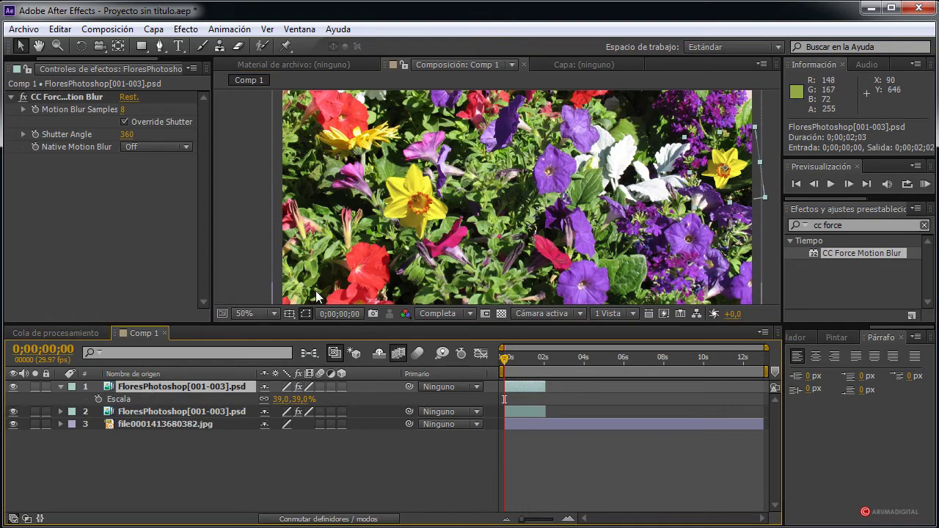
# Duplicate the daffodil again and place the new copy near the centre
pyautogui.hotkey('ctrl', 'd')
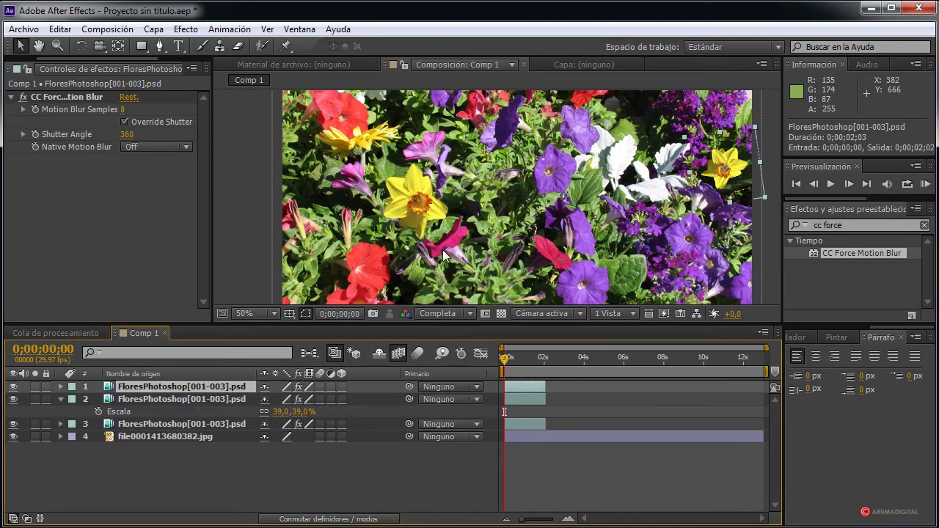
pyautogui.moveTo(451, 218)
pyautogui.mouseDown()
pyautogui.moveTo(478, 230)
pyautogui.moveTo(454, 242)
pyautogui.mouseUp()
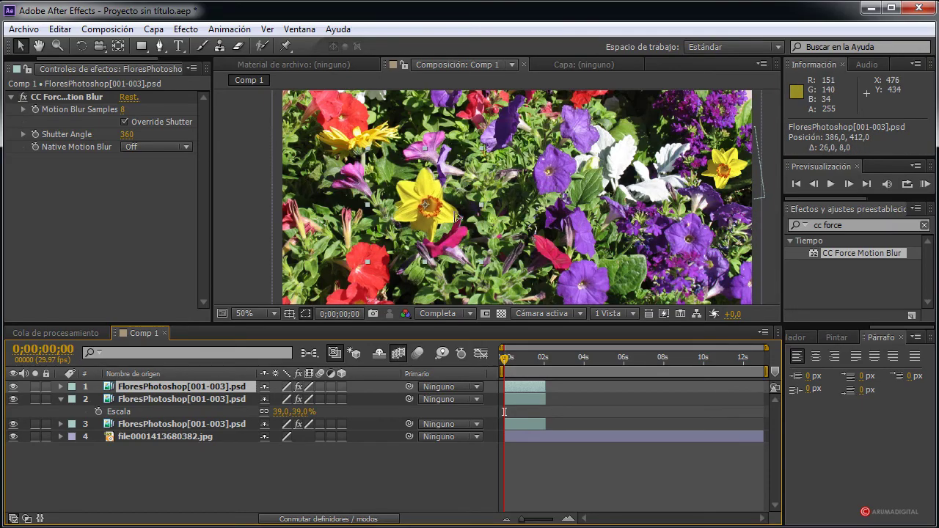
pyautogui.click(184, 424)
pyautogui.hotkey('ctrl', 'z')
pyautogui.click(206, 386)
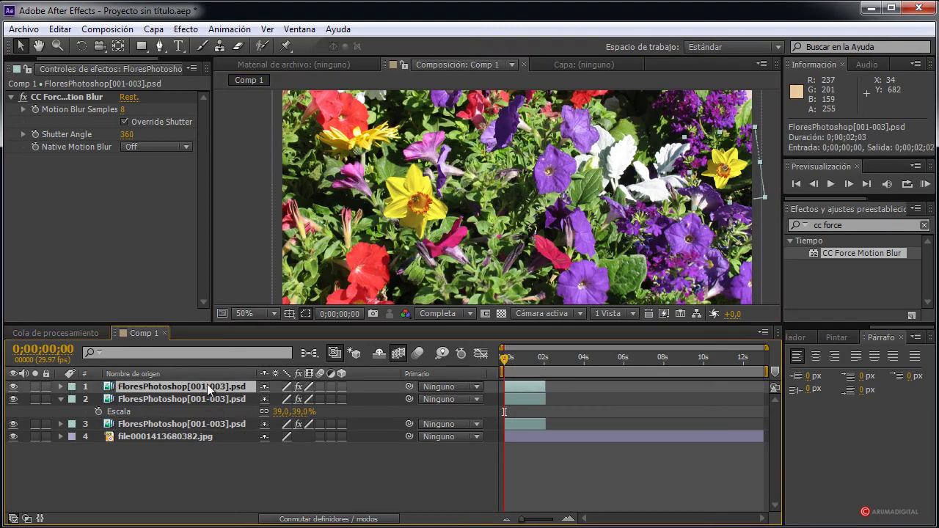
pyautogui.moveTo(467, 200); pyautogui.dragTo(547, 228)
# Preview up to two seconds, return to the first frame and move the top daffodil left and up
pyautogui.click(570, 218)
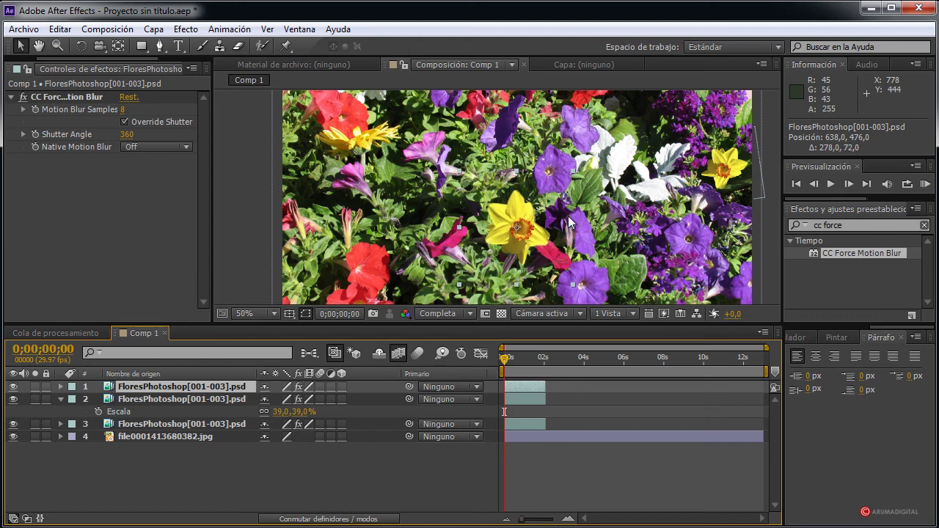
pyautogui.moveTo(509, 360)
pyautogui.mouseDown()
pyautogui.moveTo(540, 359)
pyautogui.moveTo(504, 359)
pyautogui.mouseUp()
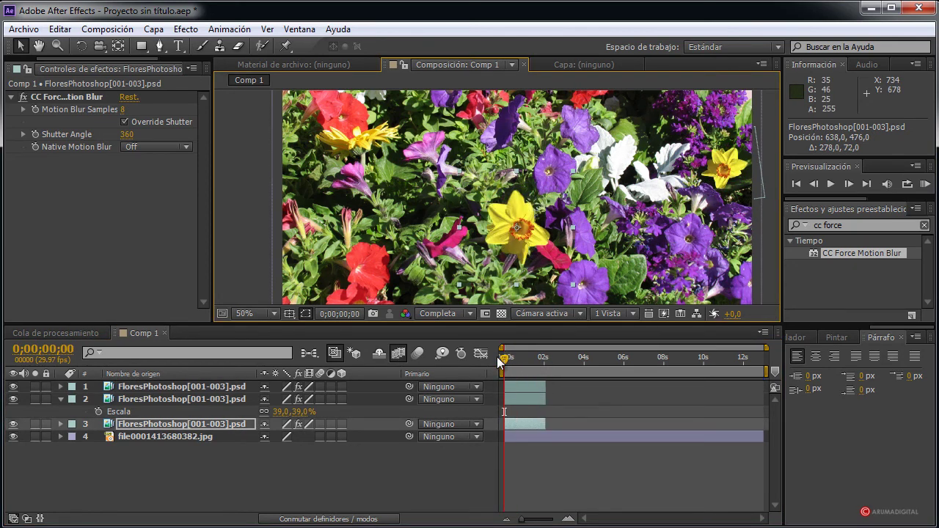
pyautogui.click(128, 428)
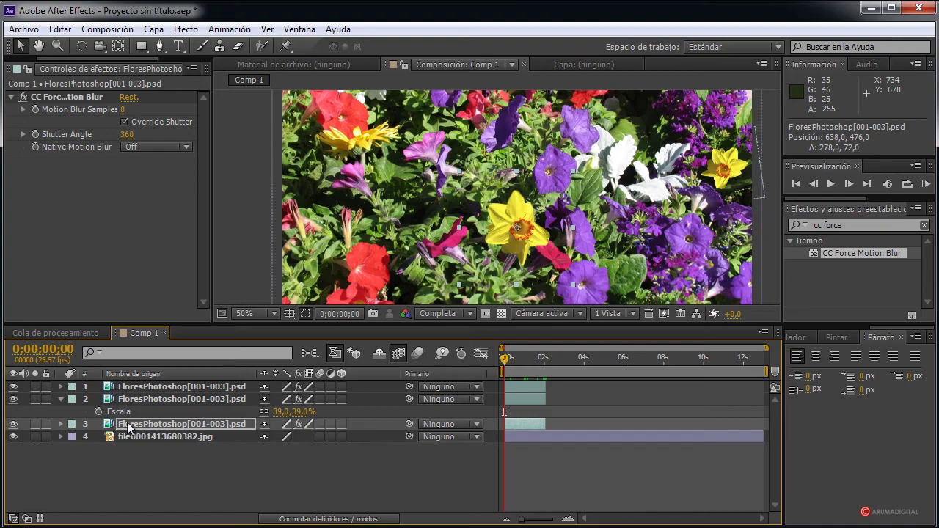
pyautogui.click(165, 401)
pyautogui.click(165, 388)
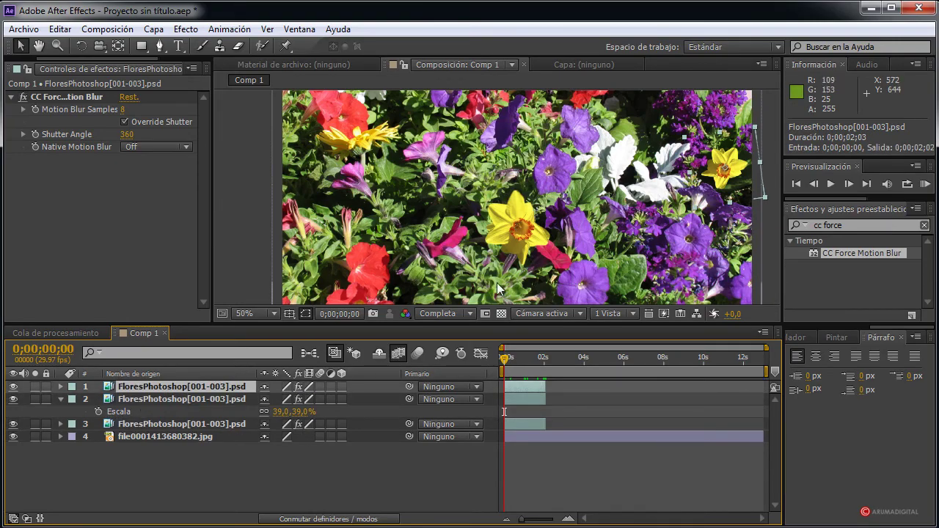
pyautogui.moveTo(558, 240); pyautogui.dragTo(459, 211)
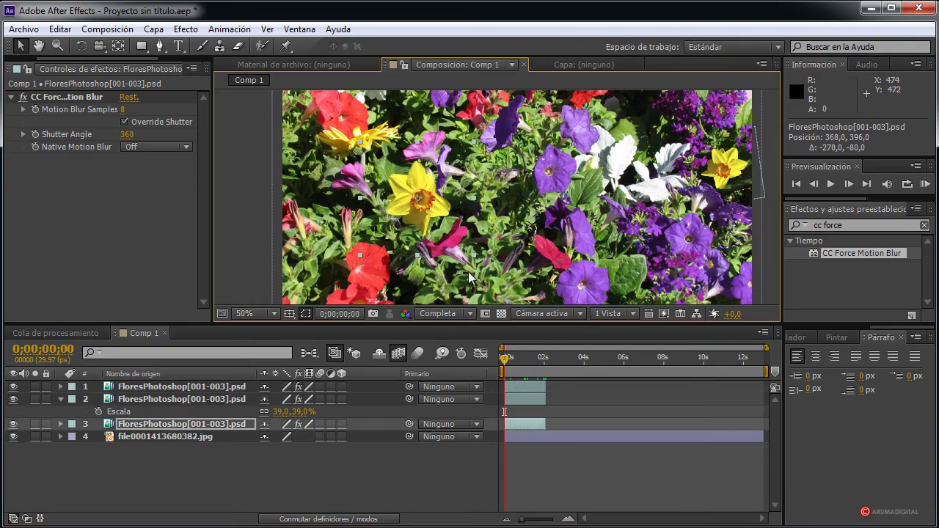
# Undo the background photo's accidental move and nudge daffodil layer 3 slightly down-left
pyautogui.click(145, 415)
pyautogui.click(152, 423)
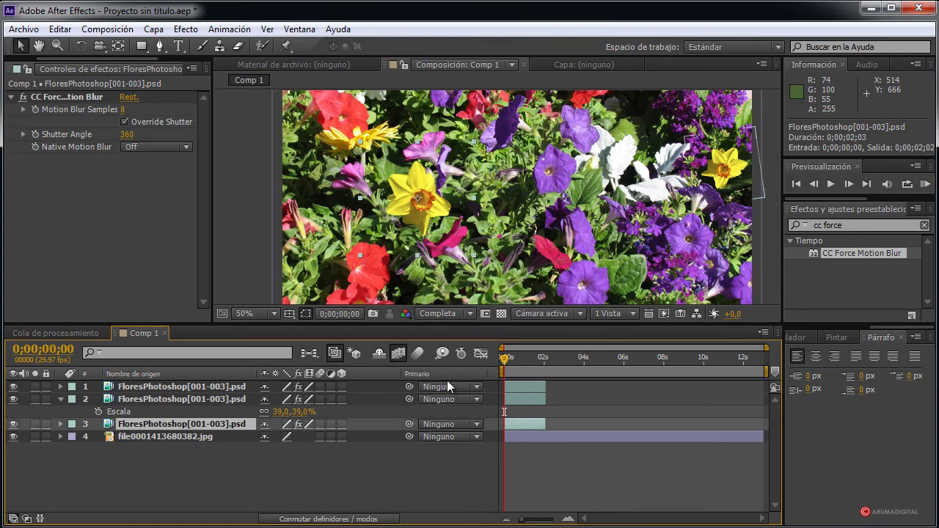
pyautogui.moveTo(479, 160); pyautogui.dragTo(505, 174)
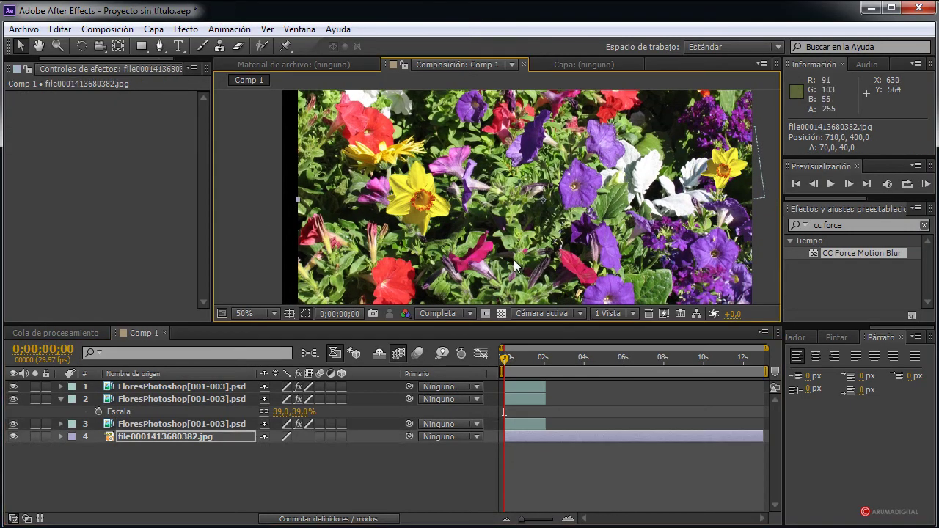
pyautogui.hotkey('ctrl', 'z')
pyautogui.click(222, 476)
pyautogui.click(210, 424)
pyautogui.hotkey('ctrl', 'alt', 'shift', 'e')
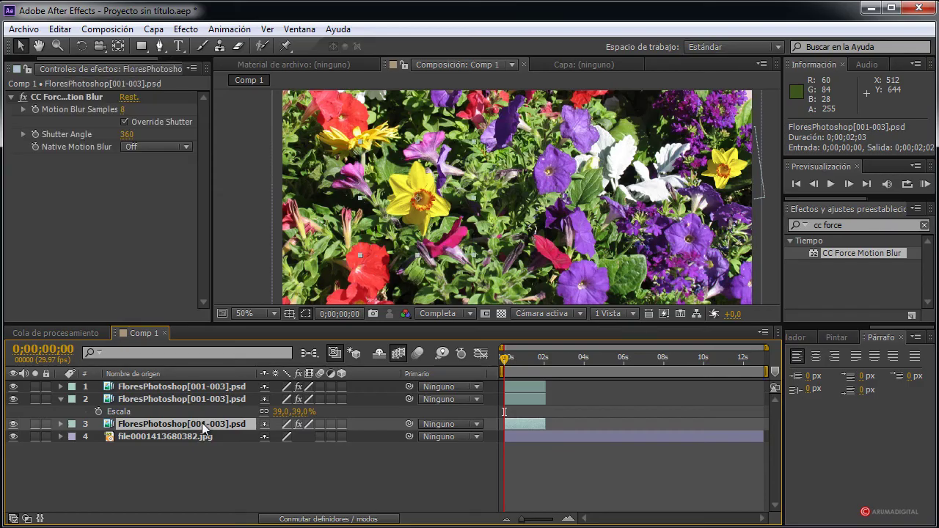
pyautogui.moveTo(471, 223); pyautogui.dragTo(451, 238)
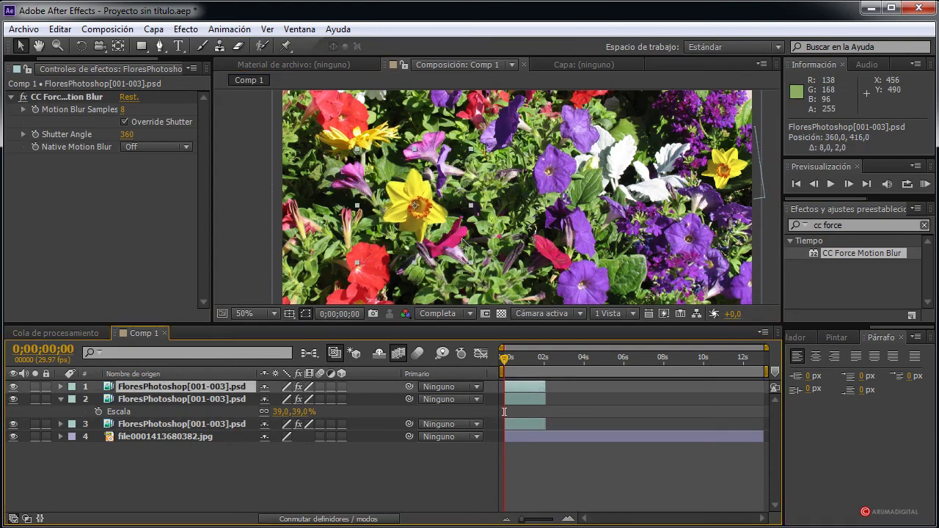
# Delete the top daffodil layer and shift the new top daffodil slightly left
pyautogui.click(176, 382)
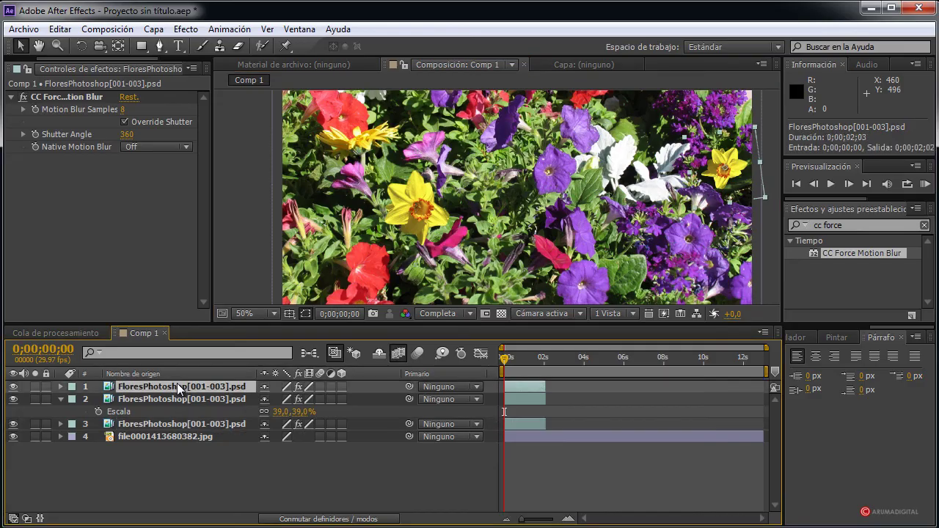
pyautogui.press('Delete')
pyautogui.click(176, 383)
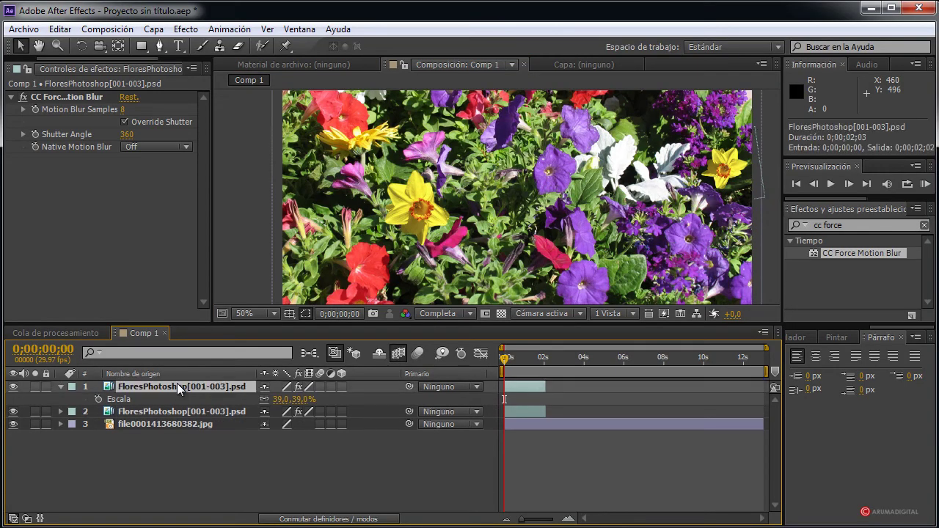
pyautogui.moveTo(725, 180); pyautogui.dragTo(708, 183)
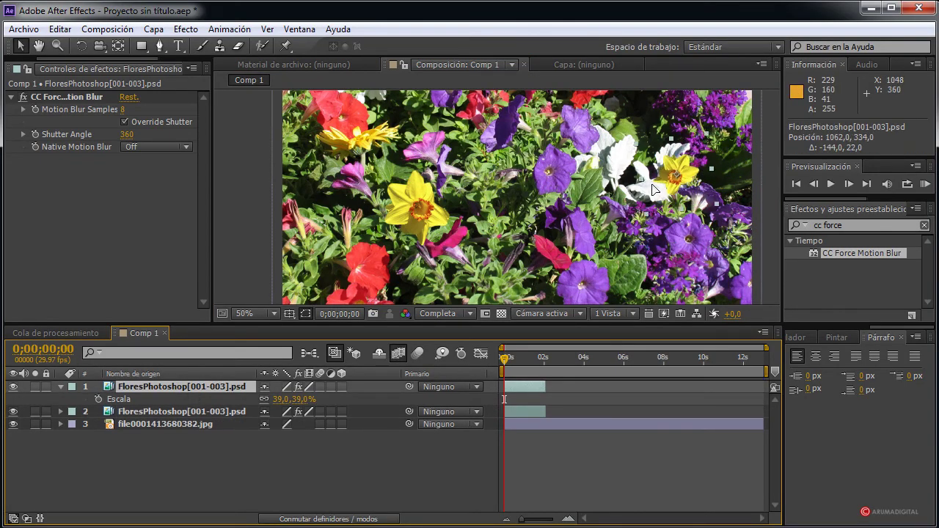
# Duplicate the daffodil layer and move the copy up near the top centre
pyautogui.click(213, 390)
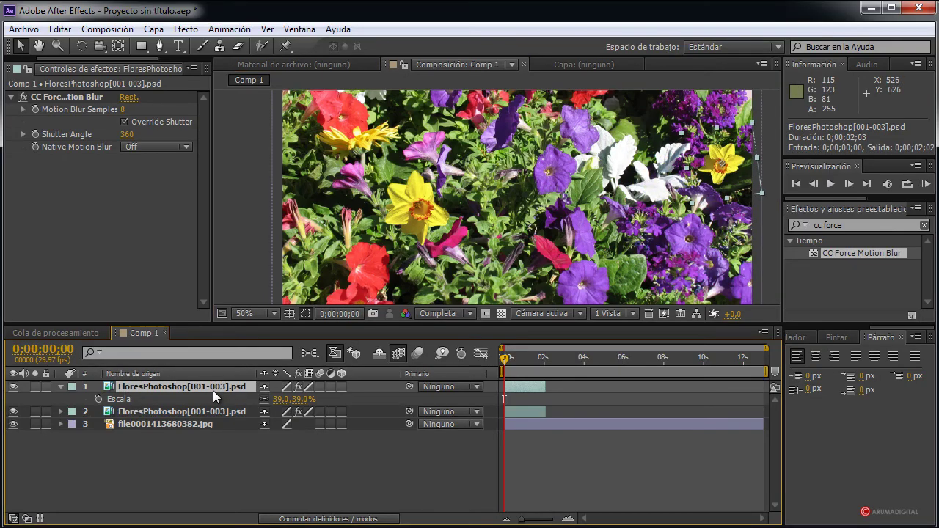
pyautogui.hotkey('ctrl', 'd')
pyautogui.moveTo(715, 180); pyautogui.dragTo(543, 148)
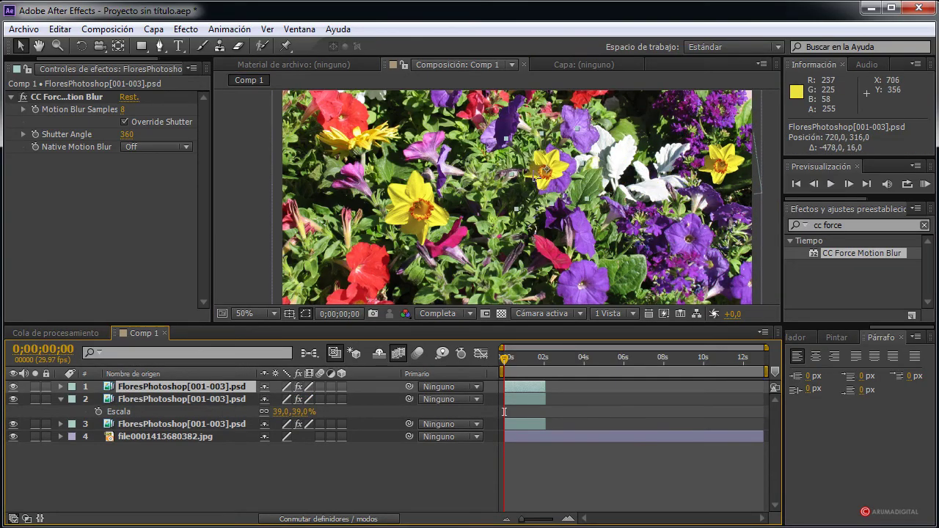
# Rotate the copy to 17x+147° and scale it to 55%
pyautogui.click(226, 385)
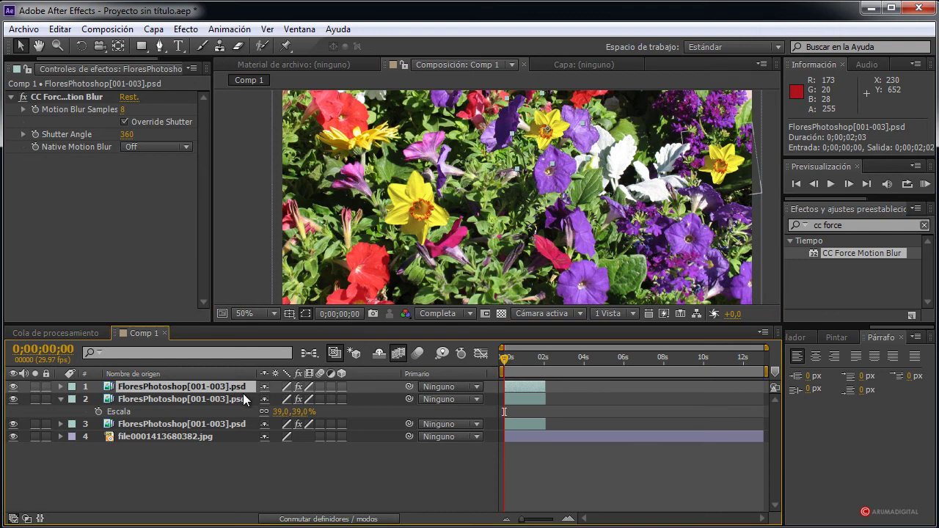
pyautogui.press('r')
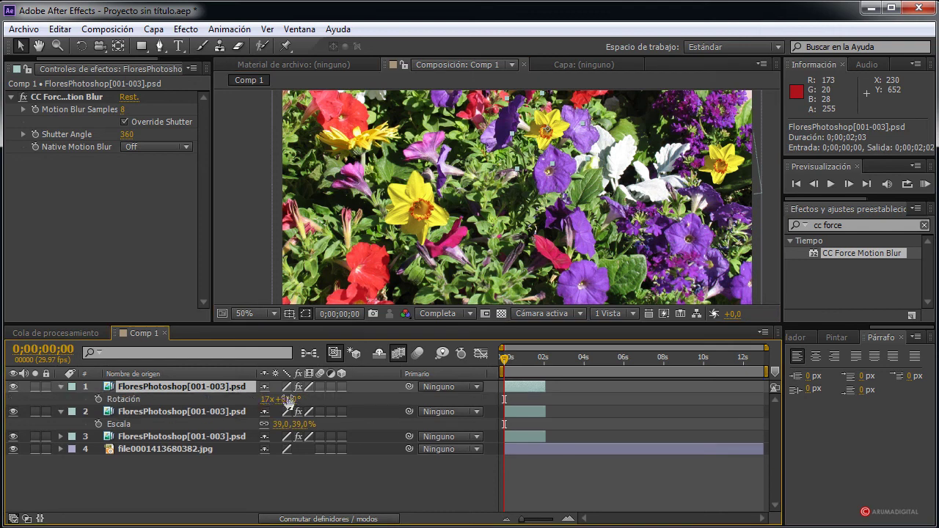
pyautogui.moveTo(288, 400); pyautogui.dragTo(324, 402)
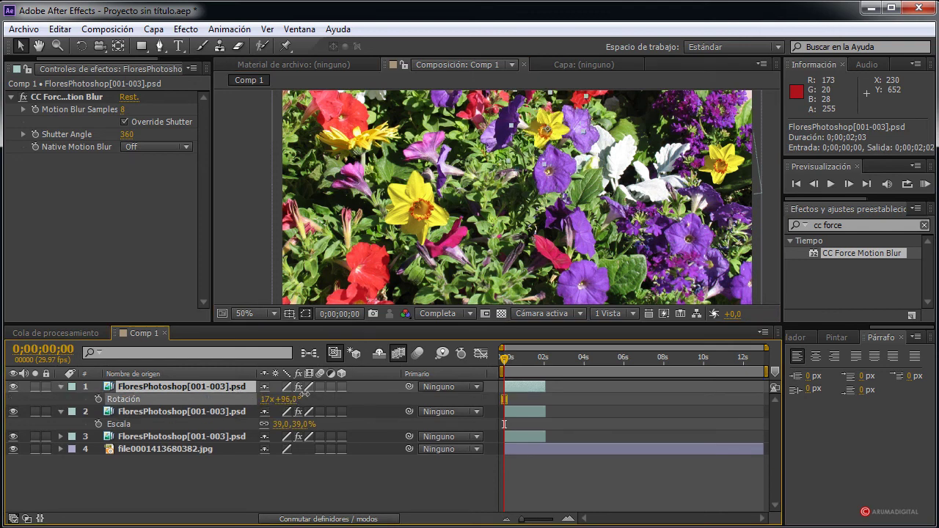
pyautogui.click(183, 385)
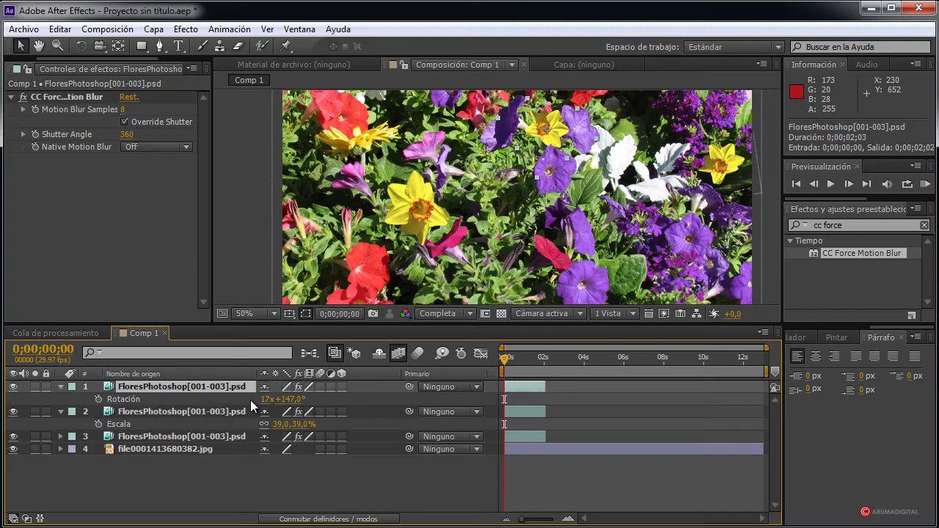
pyautogui.press('s')
pyautogui.moveTo(279, 398)
pyautogui.mouseDown()
pyautogui.moveTo(299, 399)
pyautogui.moveTo(287, 399)
pyautogui.mouseUp()
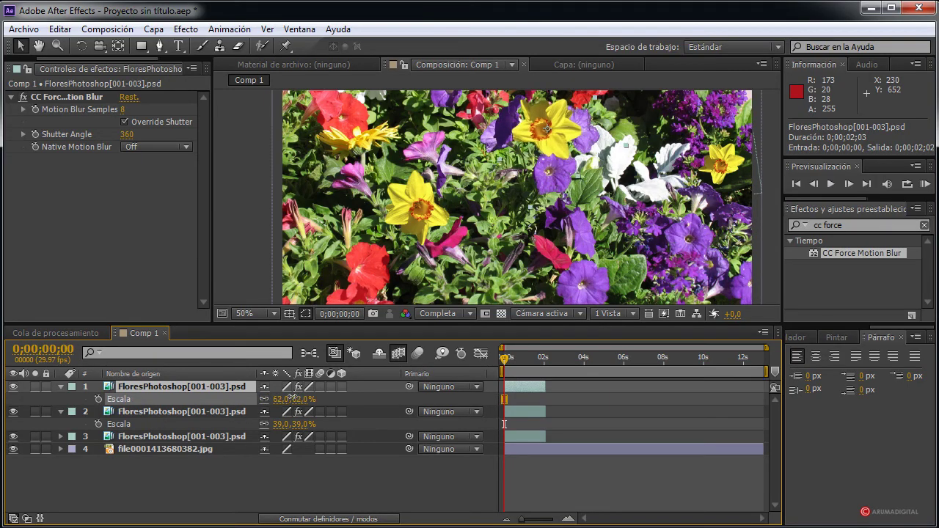
# Time-reverse the daffodil copy so it plays backwards
pyautogui.rightClick(194, 387)
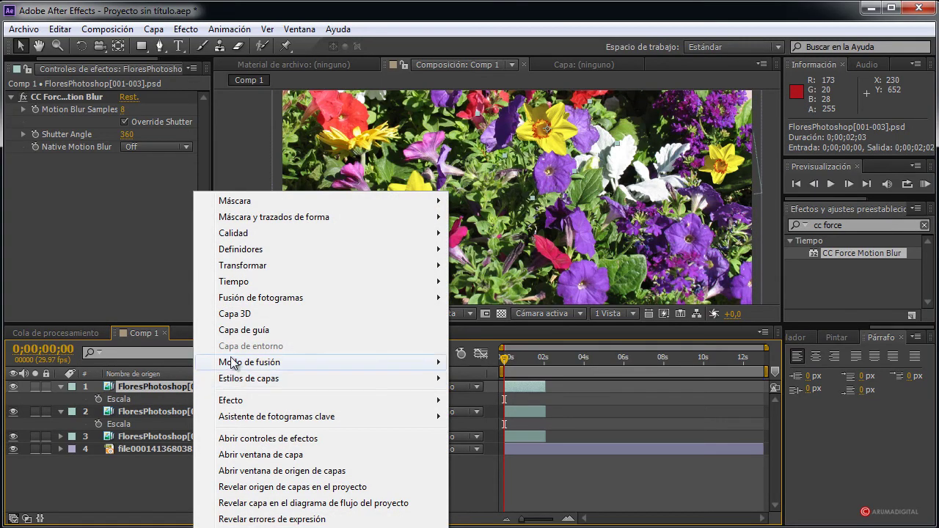
pyautogui.moveTo(250, 286)
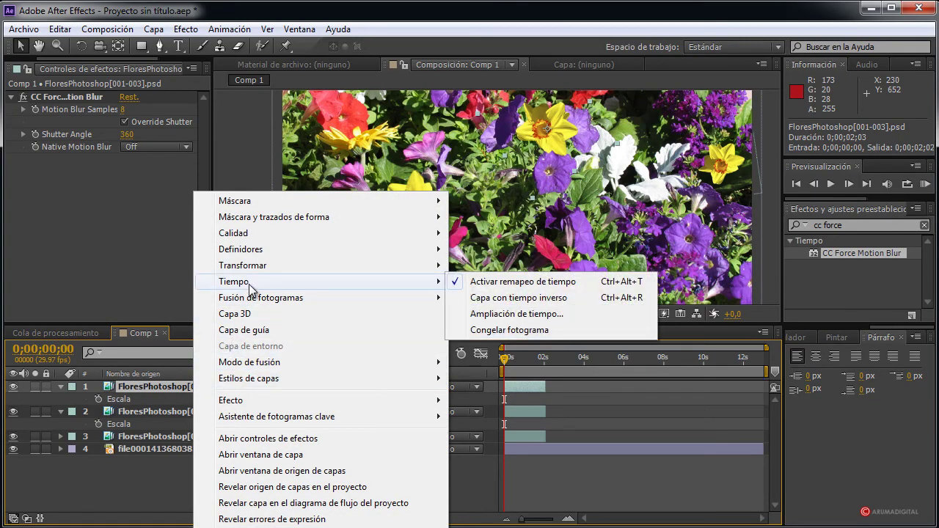
pyautogui.click(480, 299)
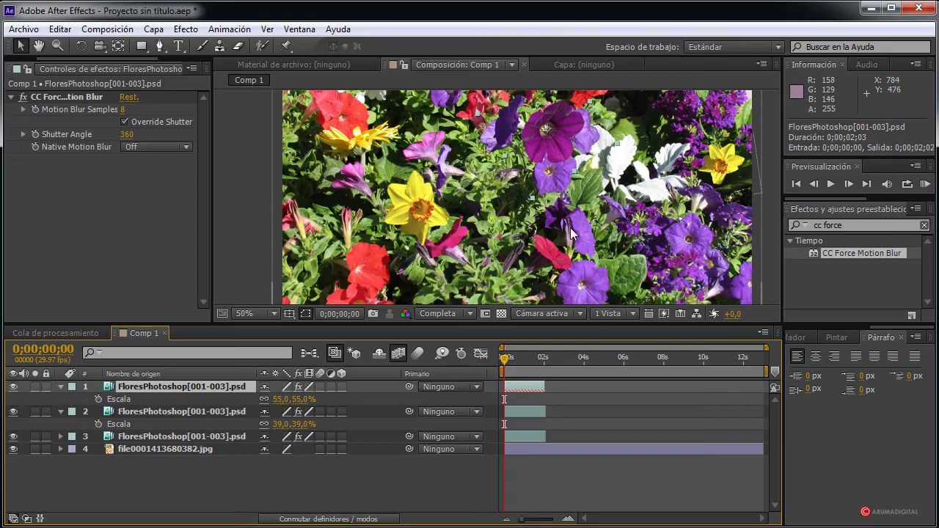
# Check the reversed playback, then shrink the top daffodil copy from 55% to 32% and deselect
pyautogui.moveTo(503, 362); pyautogui.dragTo(532, 365)
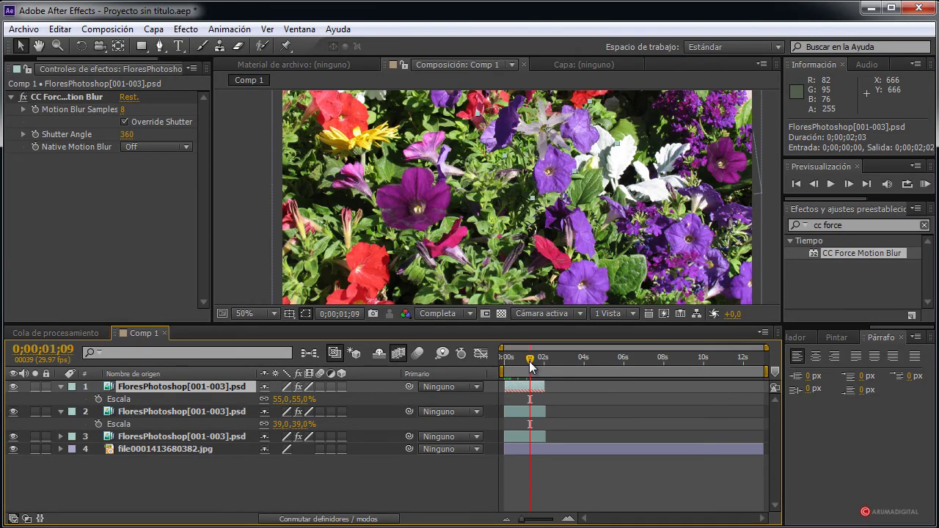
pyautogui.moveTo(529, 360); pyautogui.dragTo(503, 360)
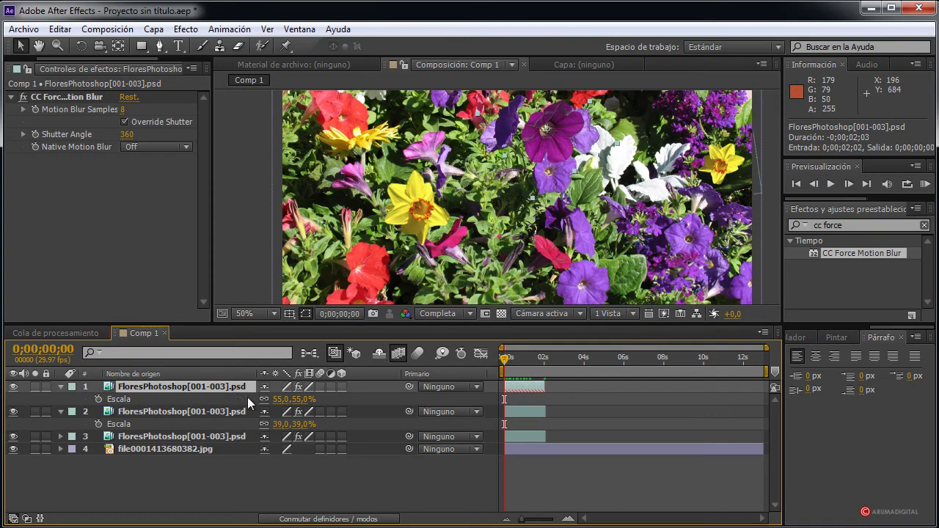
pyautogui.moveTo(285, 403); pyautogui.dragTo(267, 402)
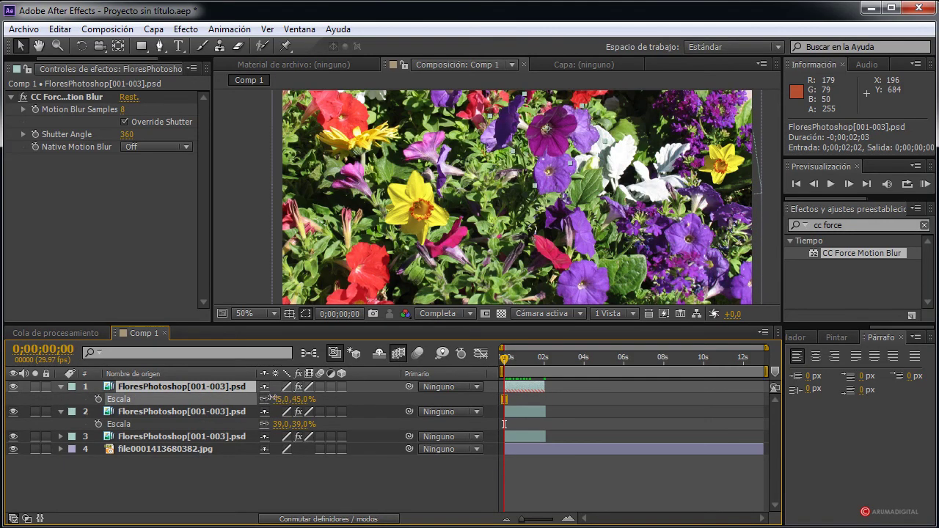
pyautogui.moveTo(555, 139); pyautogui.dragTo(545, 137)
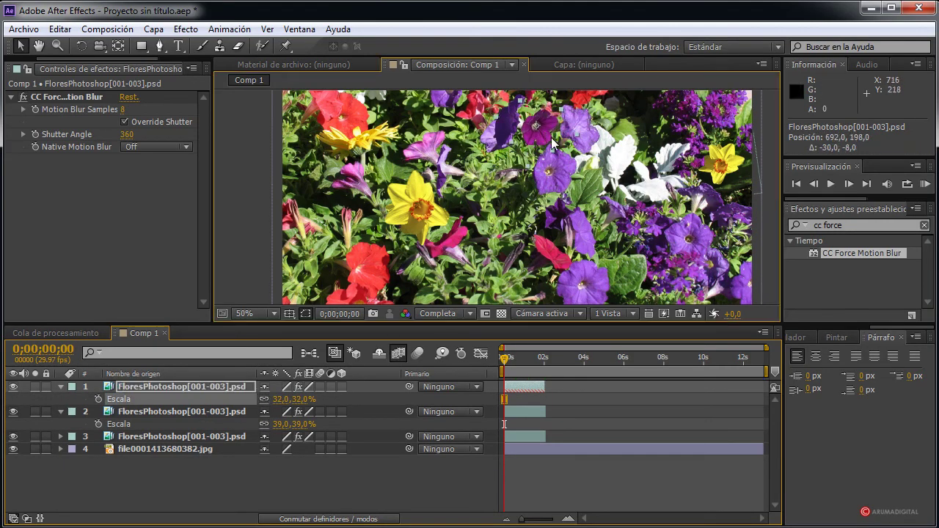
pyautogui.click(586, 242)
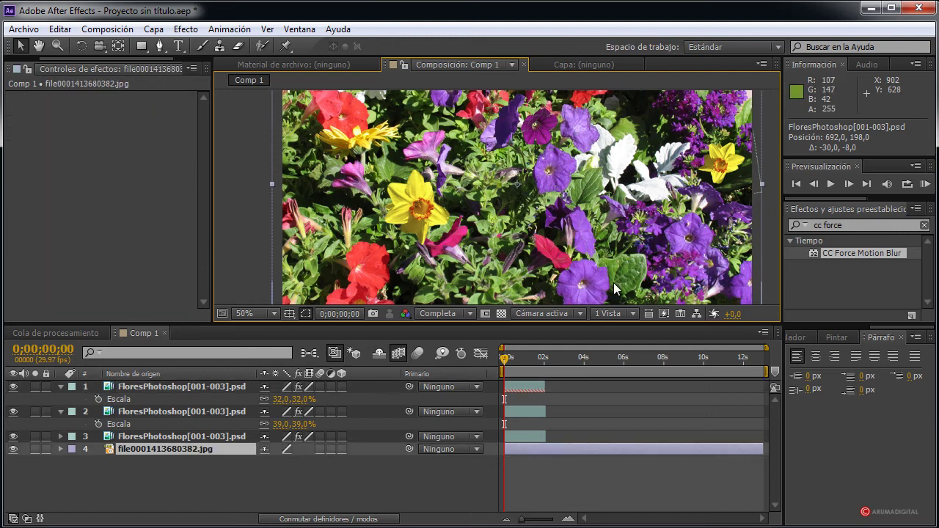
pyautogui.click(268, 198)
pyautogui.moveTo(528, 240); pyautogui.dragTo(505, 238)
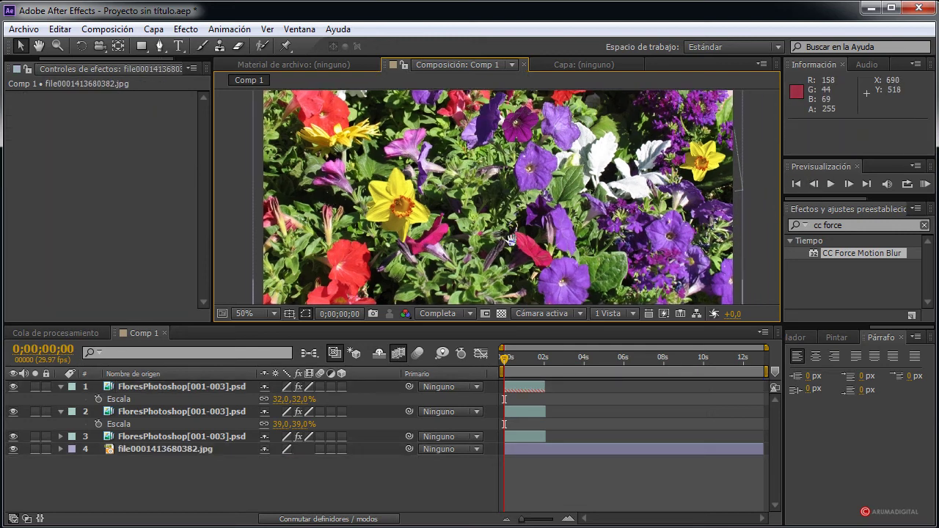
# Render all 391 frames of Comp 1 to RAM and play them back at 29,97 fps
pyautogui.click(924, 183)
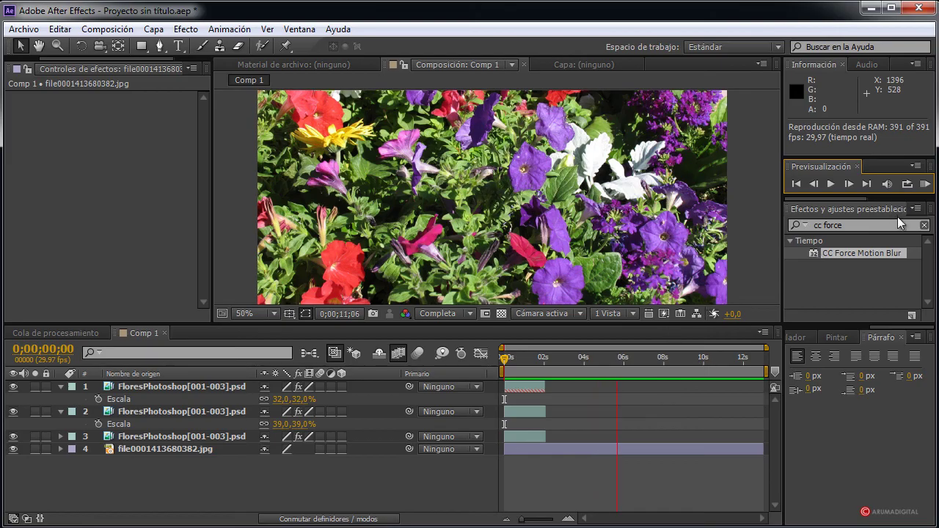
pyautogui.click(925, 184)
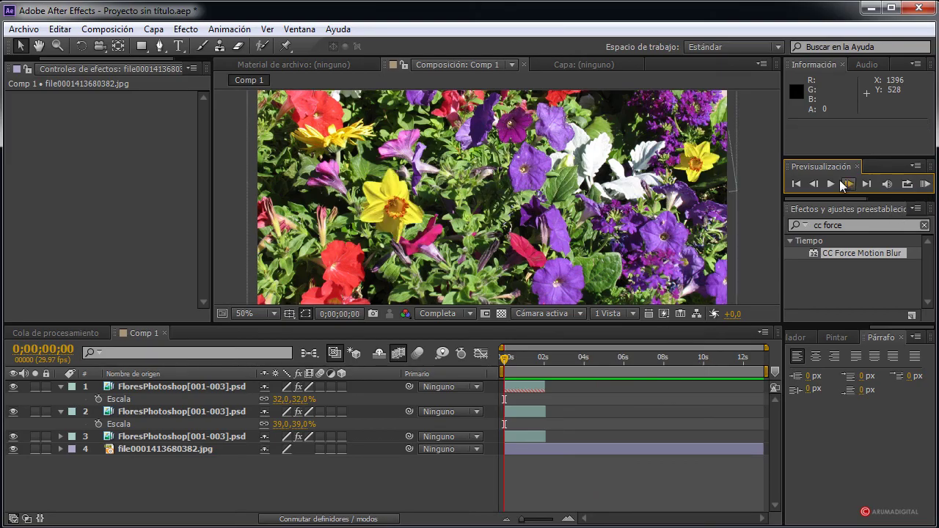
pyautogui.click(830, 185)
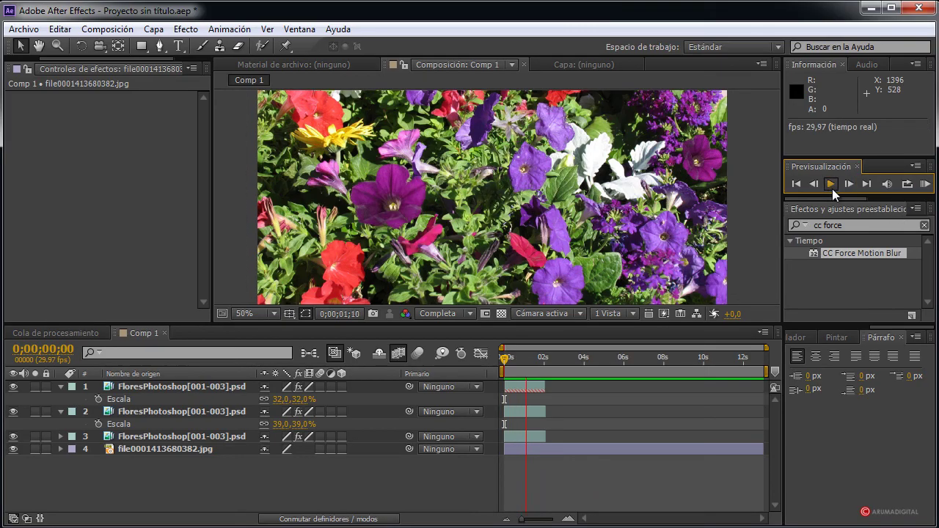
pyautogui.moveTo(535, 358)
pyautogui.mouseDown()
pyautogui.moveTo(505, 360)
pyautogui.moveTo(559, 360)
pyautogui.moveTo(516, 356)
pyautogui.mouseUp()
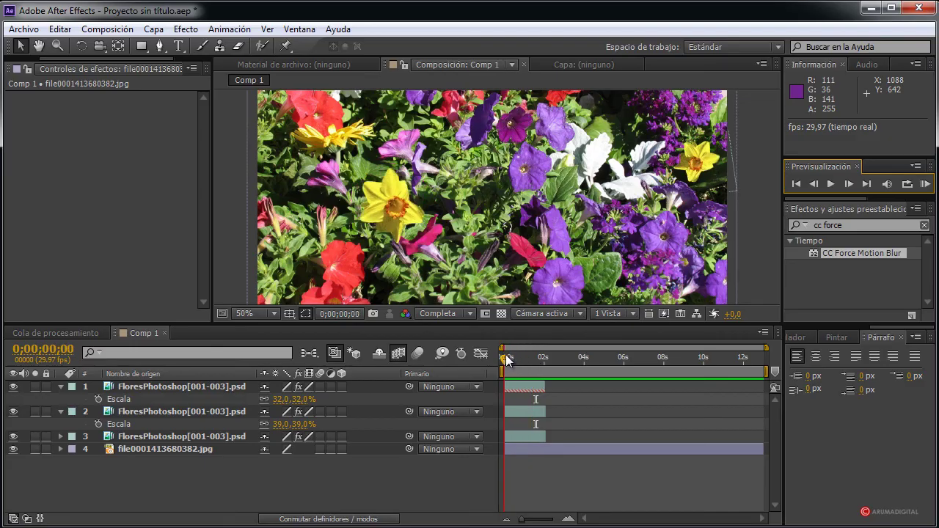
pyautogui.moveTo(516, 356)
pyautogui.mouseDown()
pyautogui.moveTo(538, 356)
pyautogui.moveTo(505, 357)
pyautogui.mouseUp()
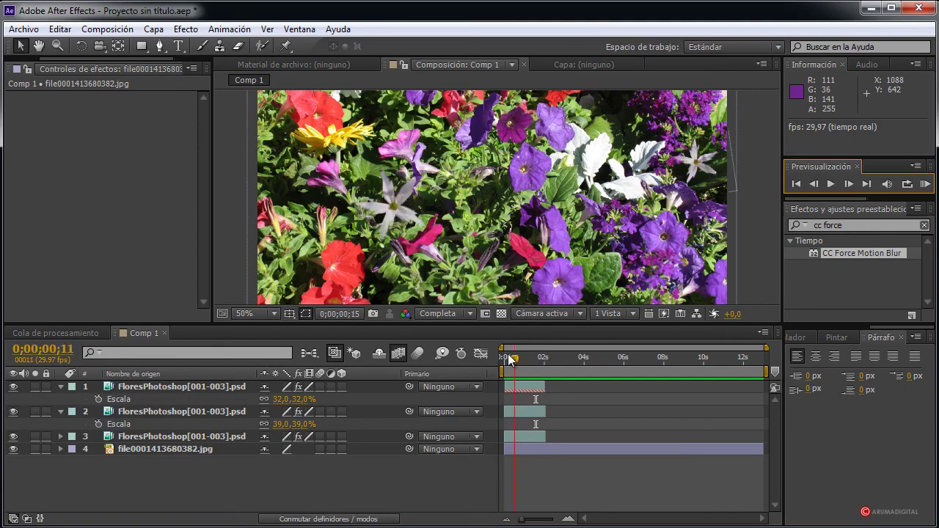